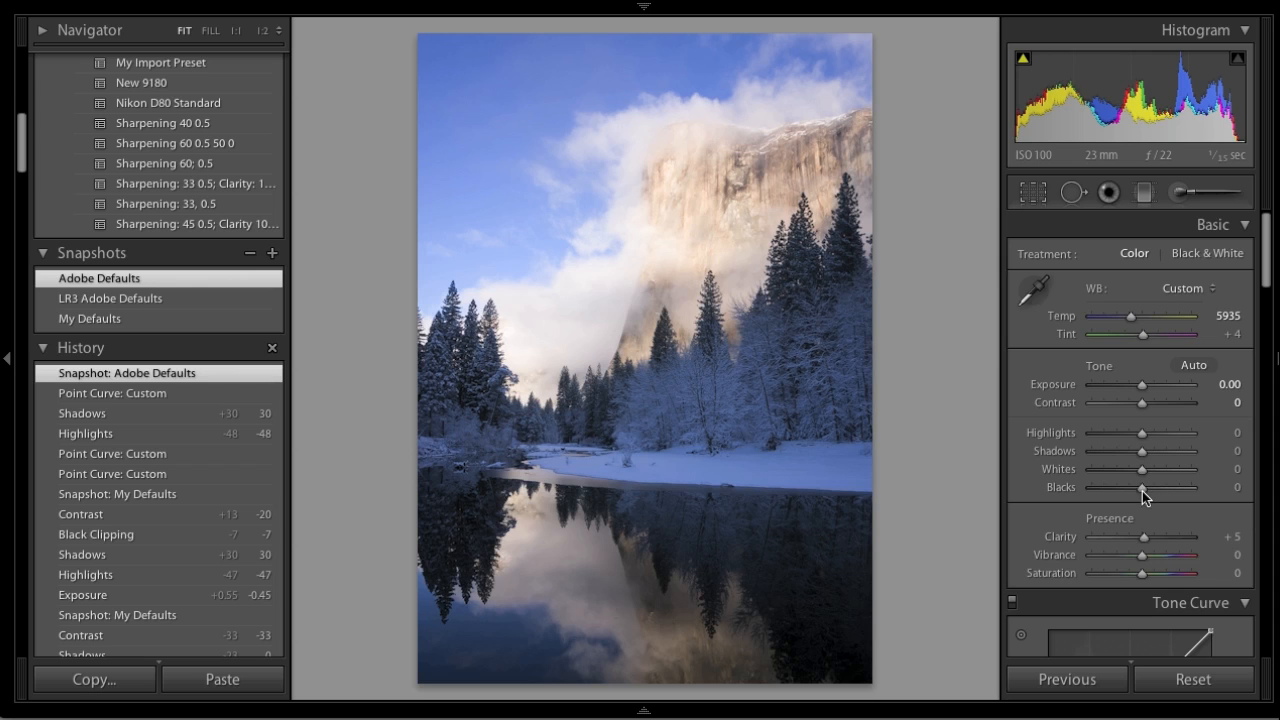
Try a Blacks value of +25 on the El Capitan photo, and undo the change.
{"action": "scroll", "coordinate": [1145, 486], "scroll_direction": "down", "scroll_amount": 3}
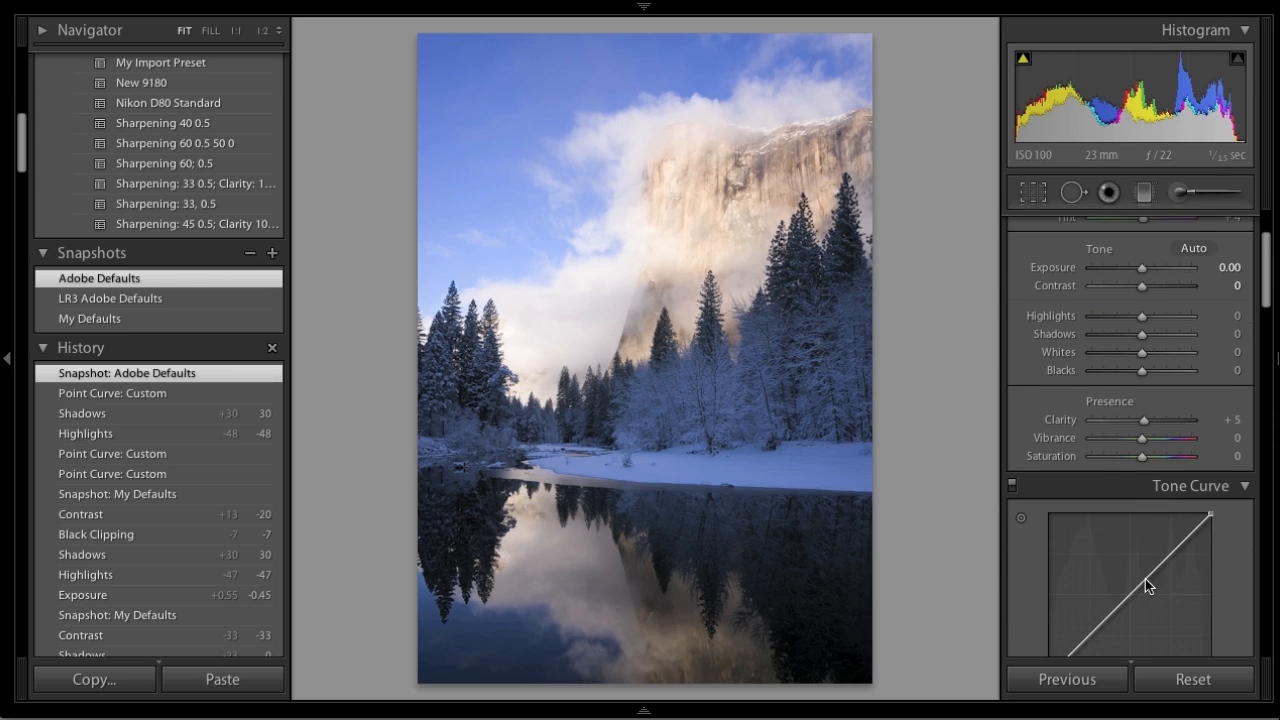
{"action": "scroll", "coordinate": [1162, 333], "scroll_direction": "up", "scroll_amount": 2}
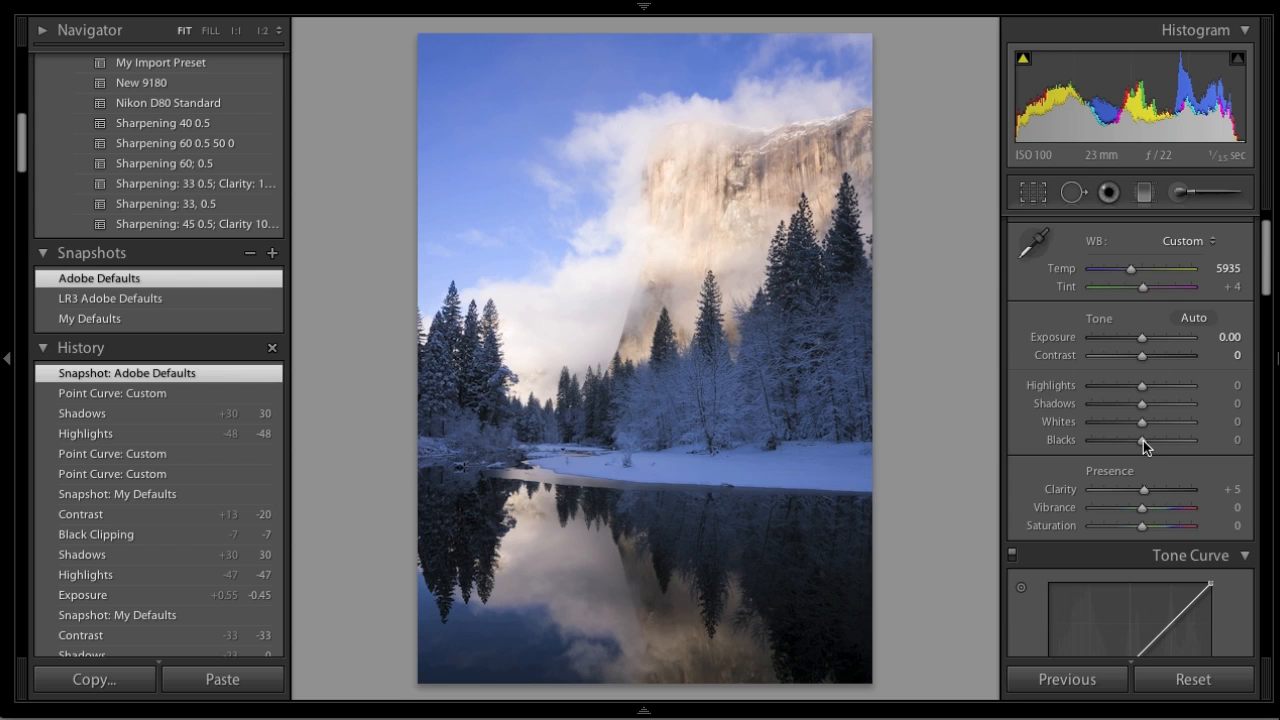
{"action": "left_click", "coordinate": [1235, 446]}
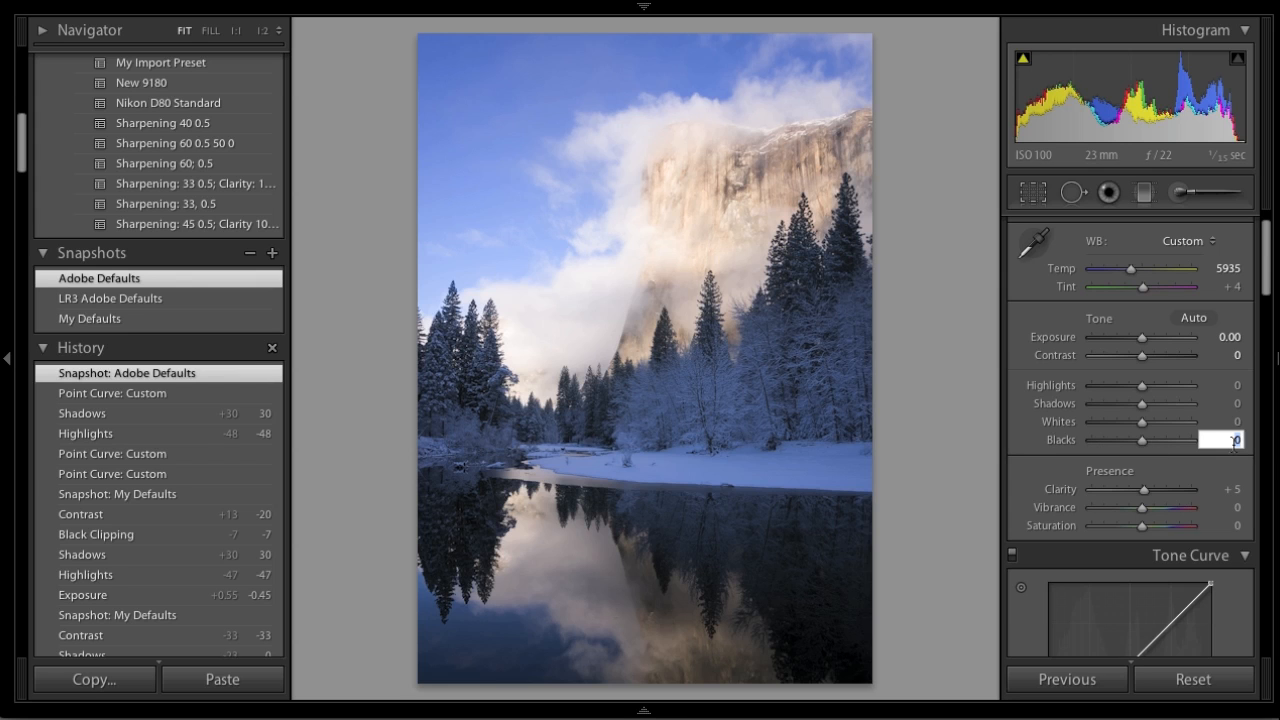
{"action": "type", "text": "25"}
{"action": "key", "text": "Return"}
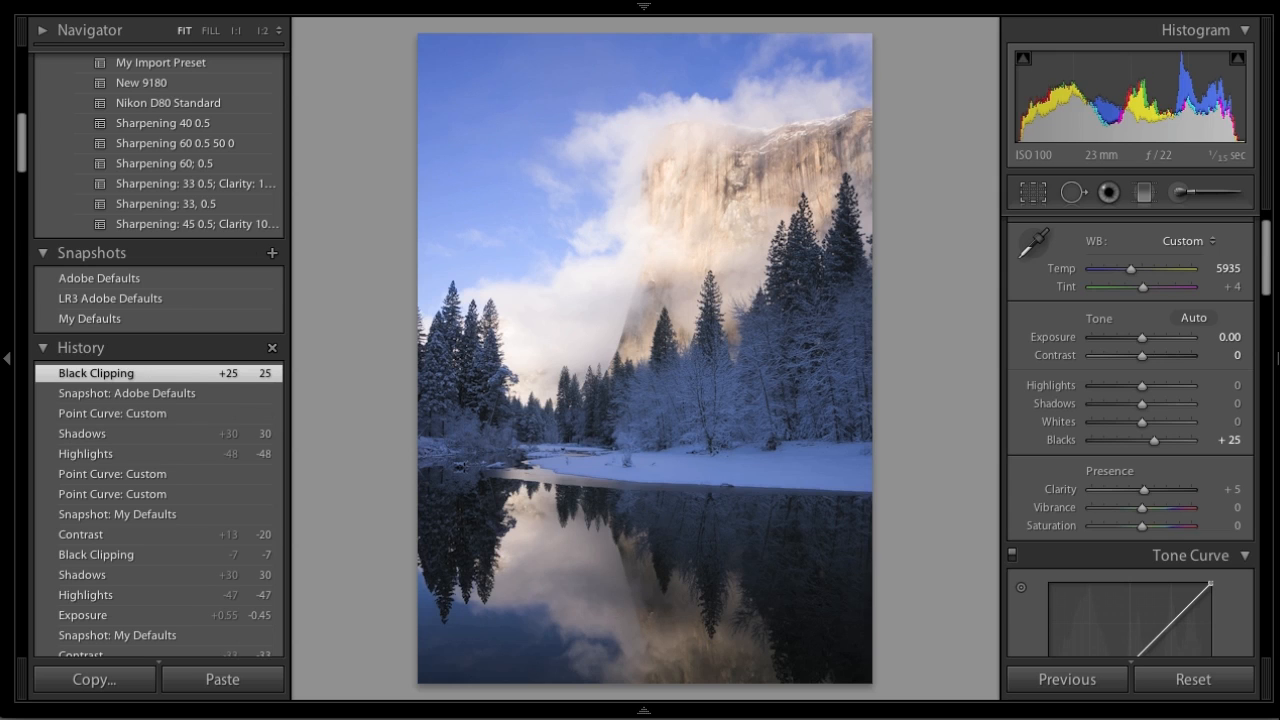
{"action": "key", "text": "ctrl+z"}
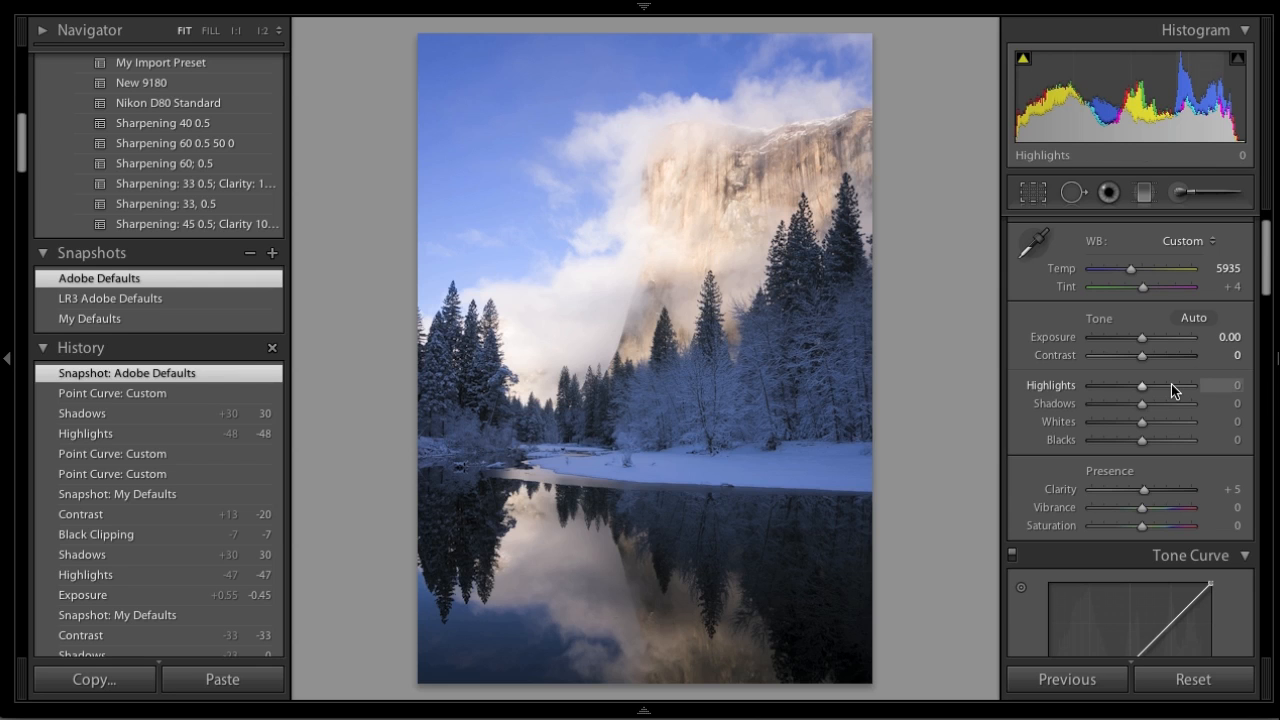
Apply the True Linear point curve and compare it with the Adobe Defaults snapshot state in the history.
{"action": "scroll", "coordinate": [1171, 385], "scroll_direction": "down", "scroll_amount": 4}
{"action": "scroll", "coordinate": [1171, 387], "scroll_direction": "down", "scroll_amount": 2}
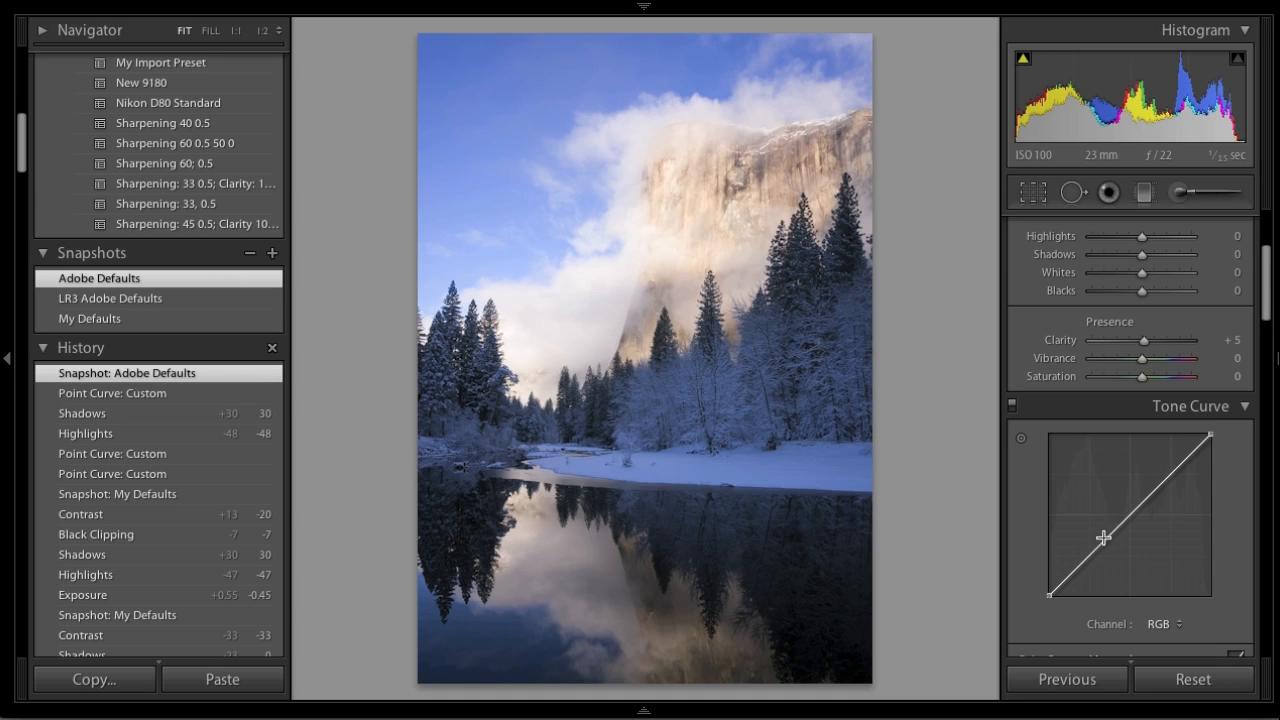
{"action": "scroll", "coordinate": [1161, 574], "scroll_direction": "down", "scroll_amount": 2}
{"action": "left_click", "coordinate": [1119, 617]}
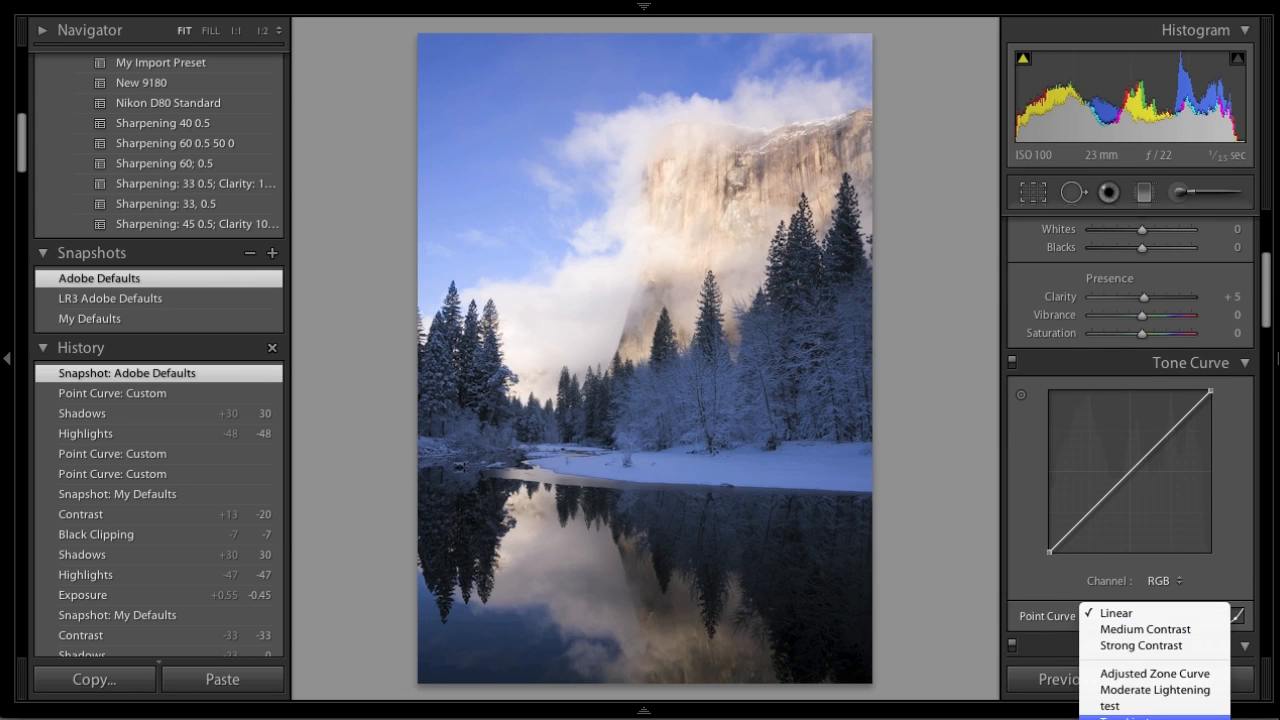
{"action": "left_click", "coordinate": [1150, 716]}
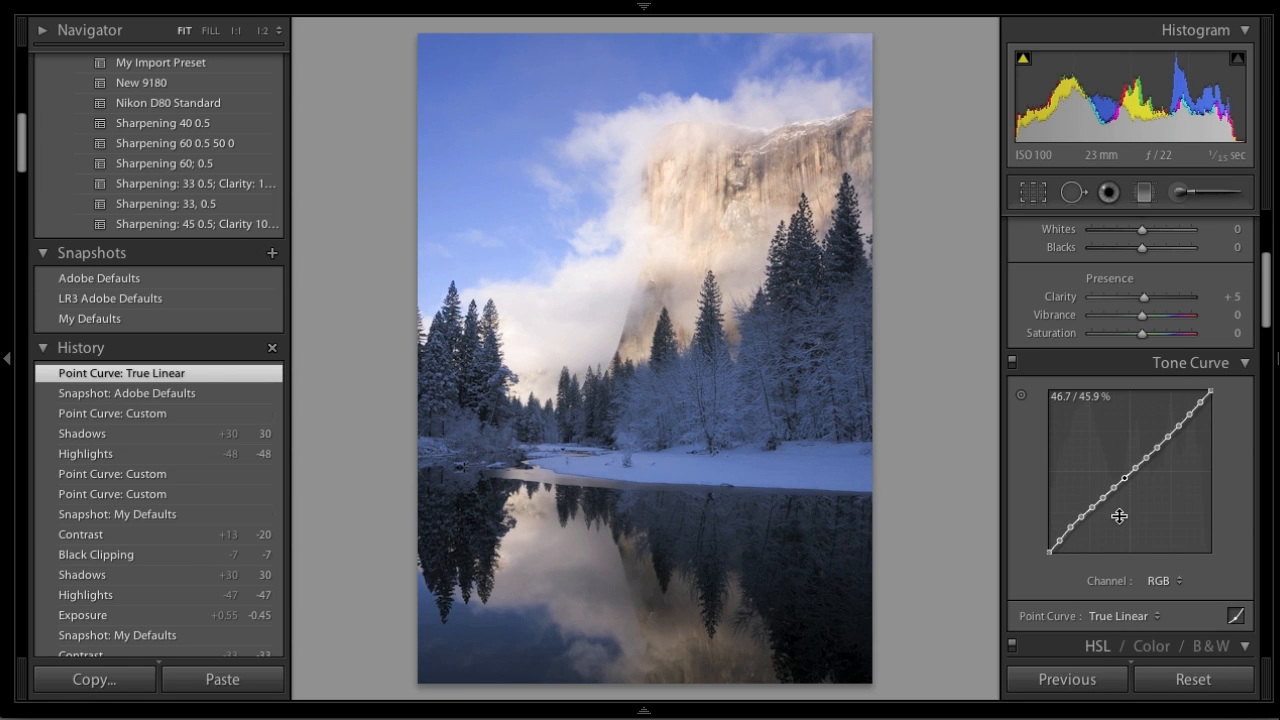
{"action": "left_click", "coordinate": [191, 393]}
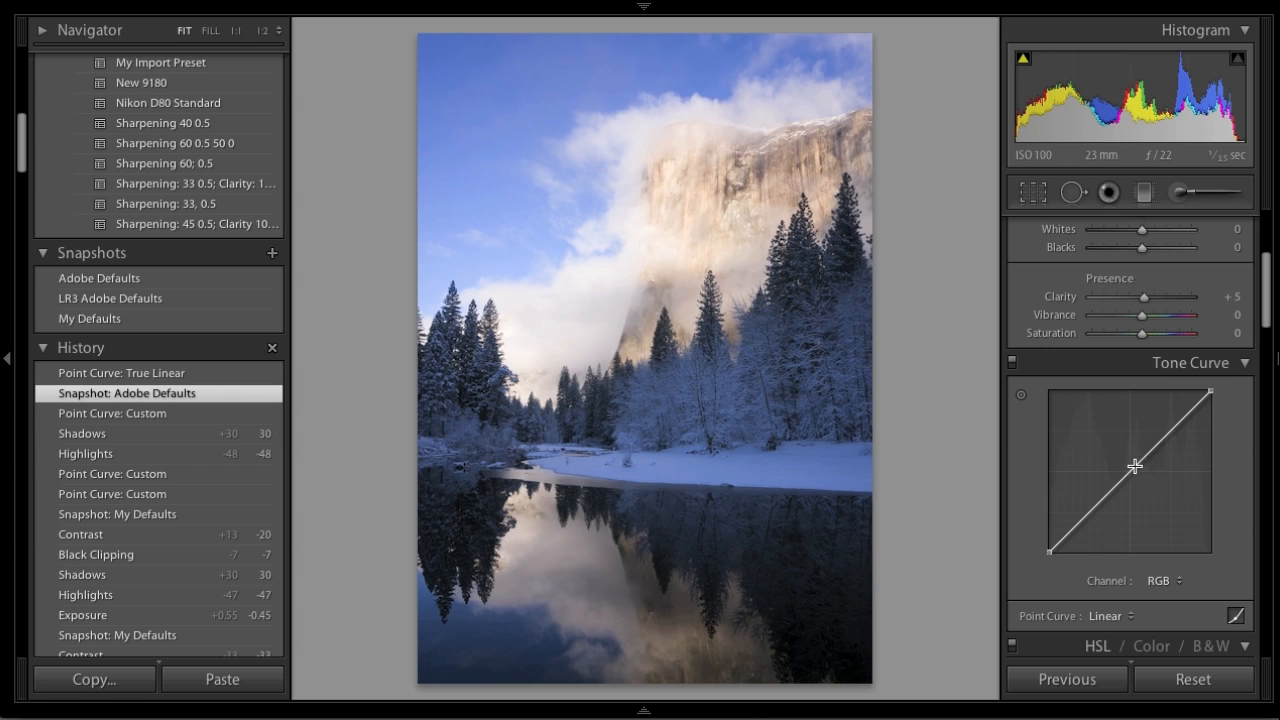
{"action": "left_click", "coordinate": [165, 373]}
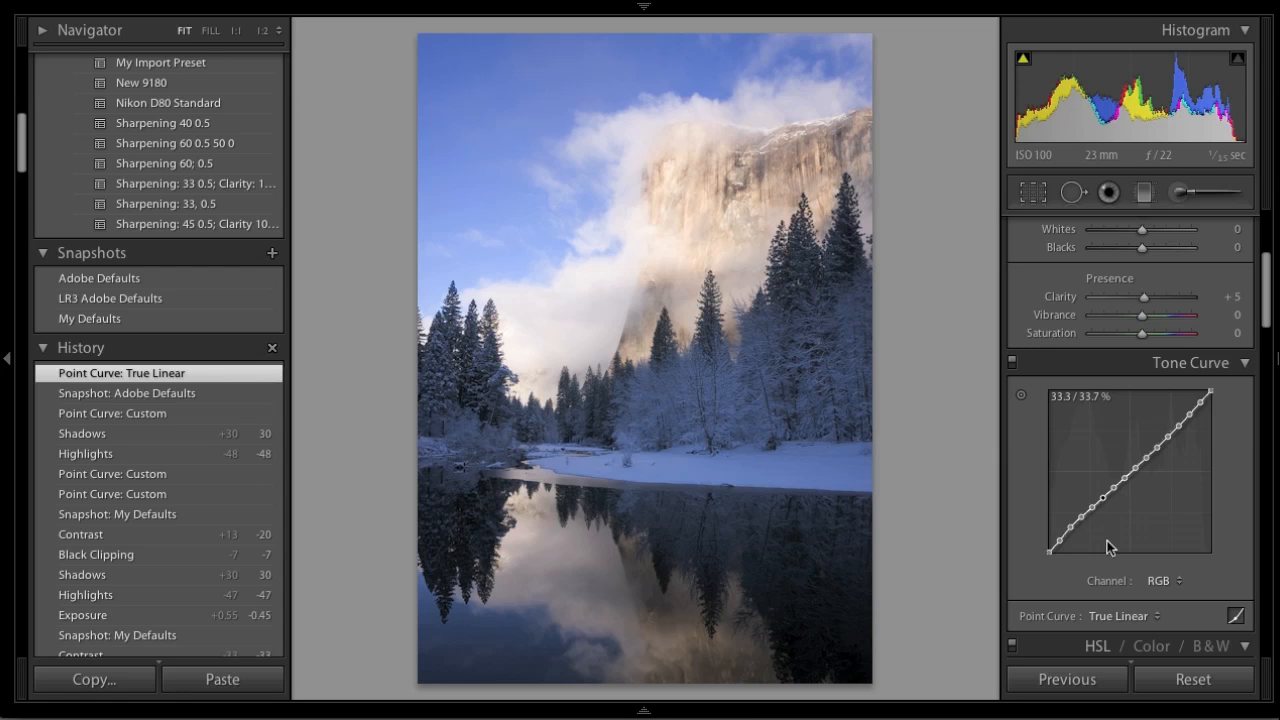
Alternate the point curve between Linear and True Linear to compare them, ending on Linear.
{"action": "left_click", "coordinate": [1157, 616]}
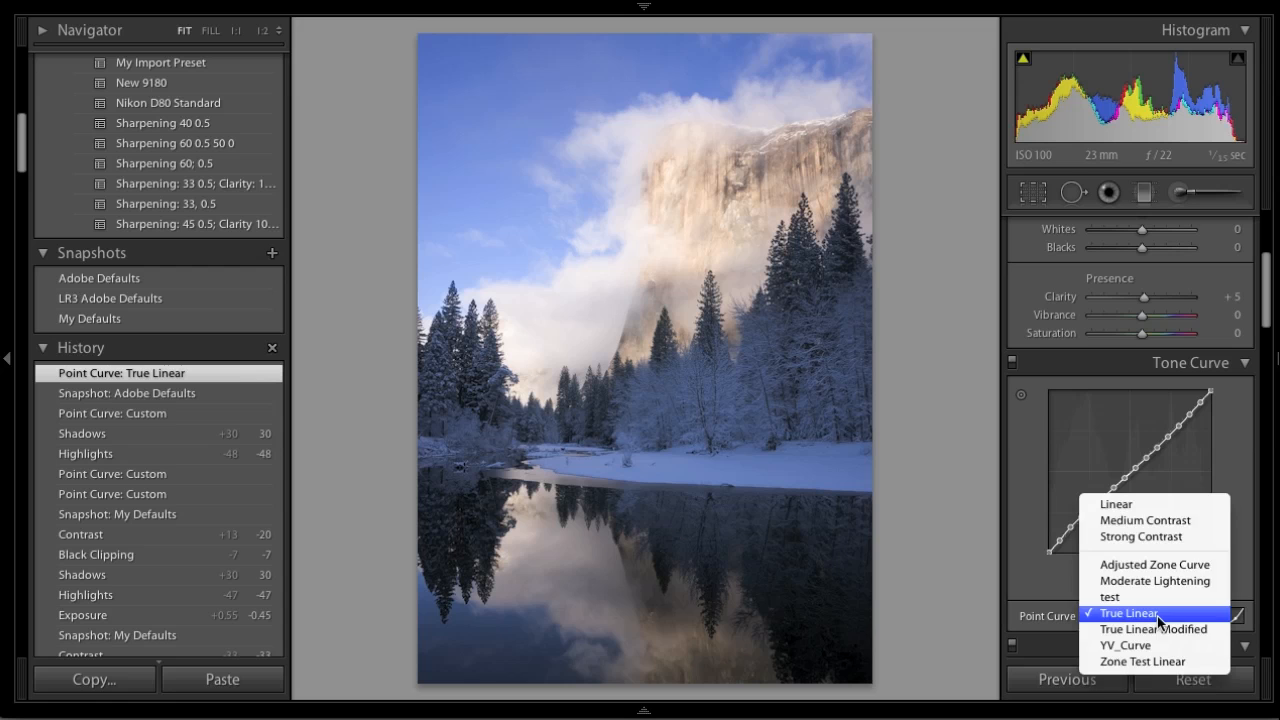
{"action": "left_click", "coordinate": [1152, 505]}
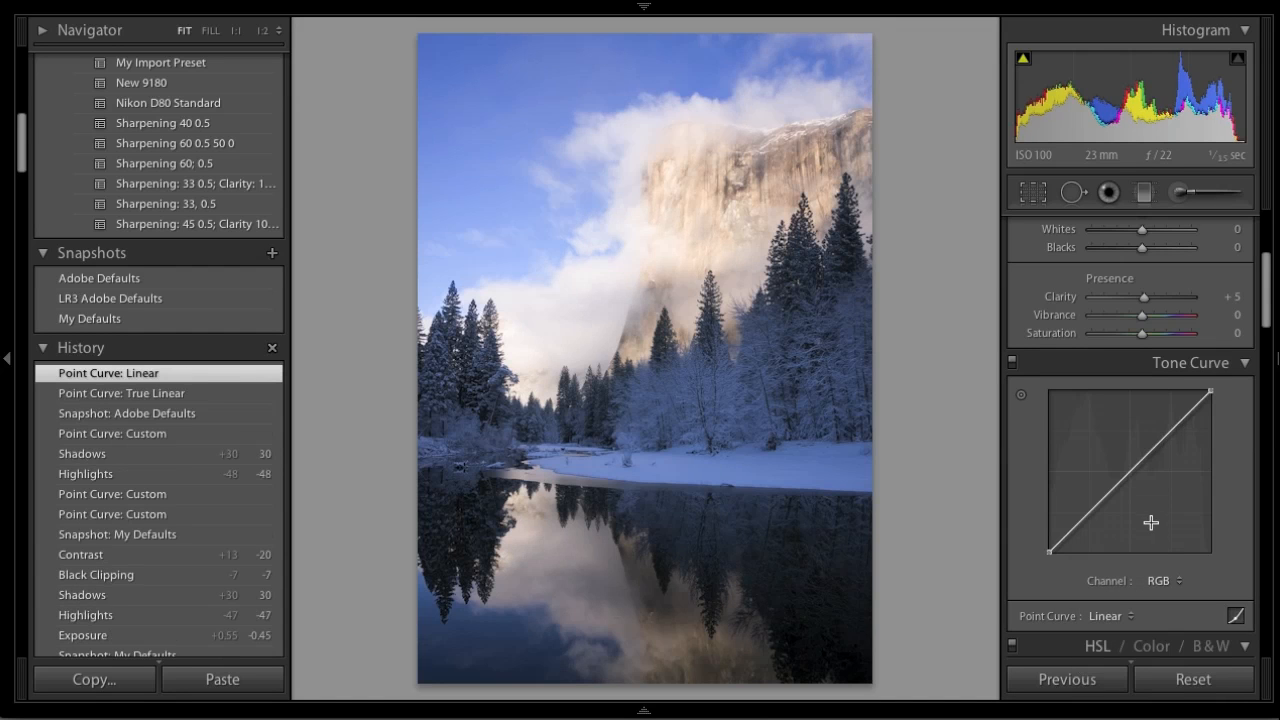
{"action": "left_click", "coordinate": [1130, 614]}
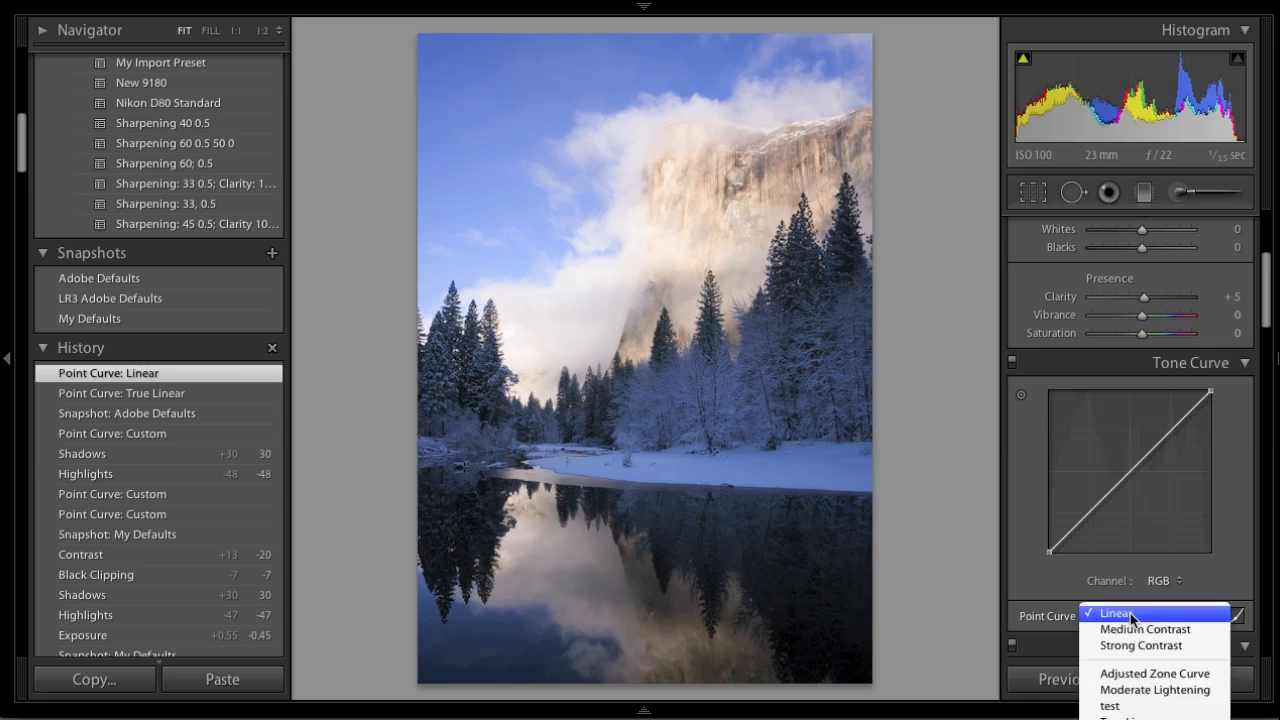
{"action": "left_click", "coordinate": [1135, 715]}
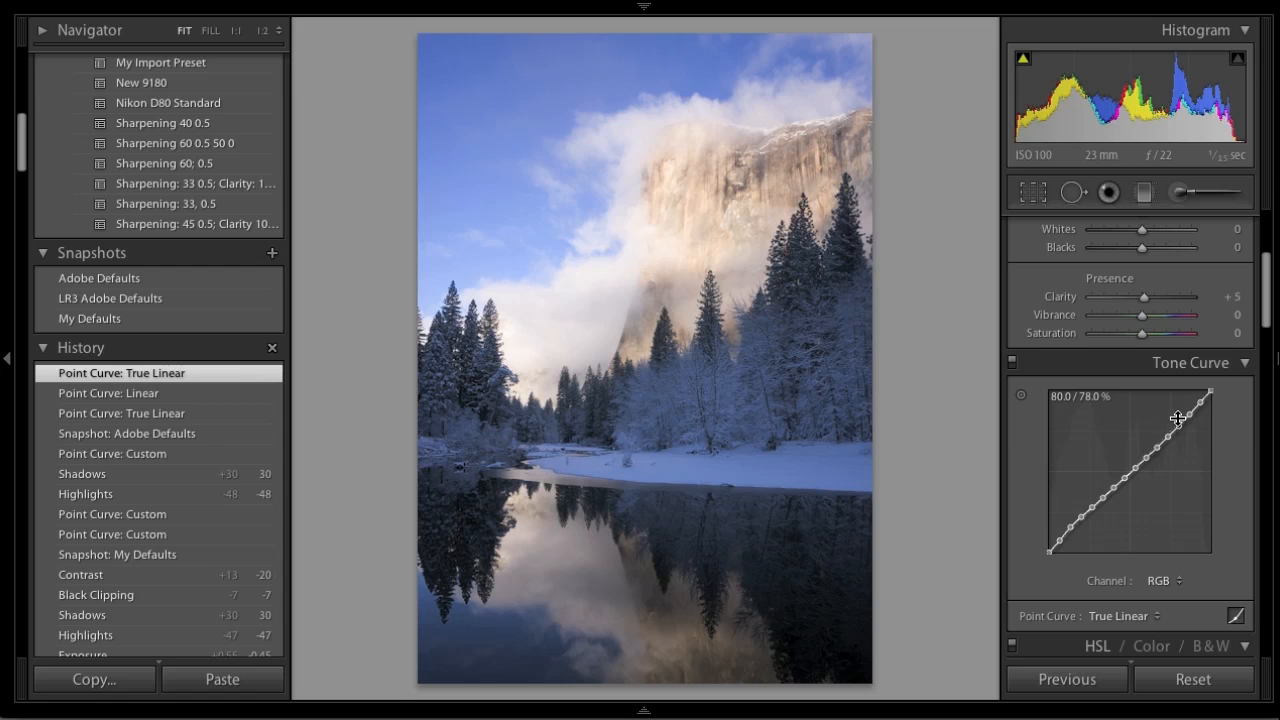
{"action": "left_click", "coordinate": [1148, 613]}
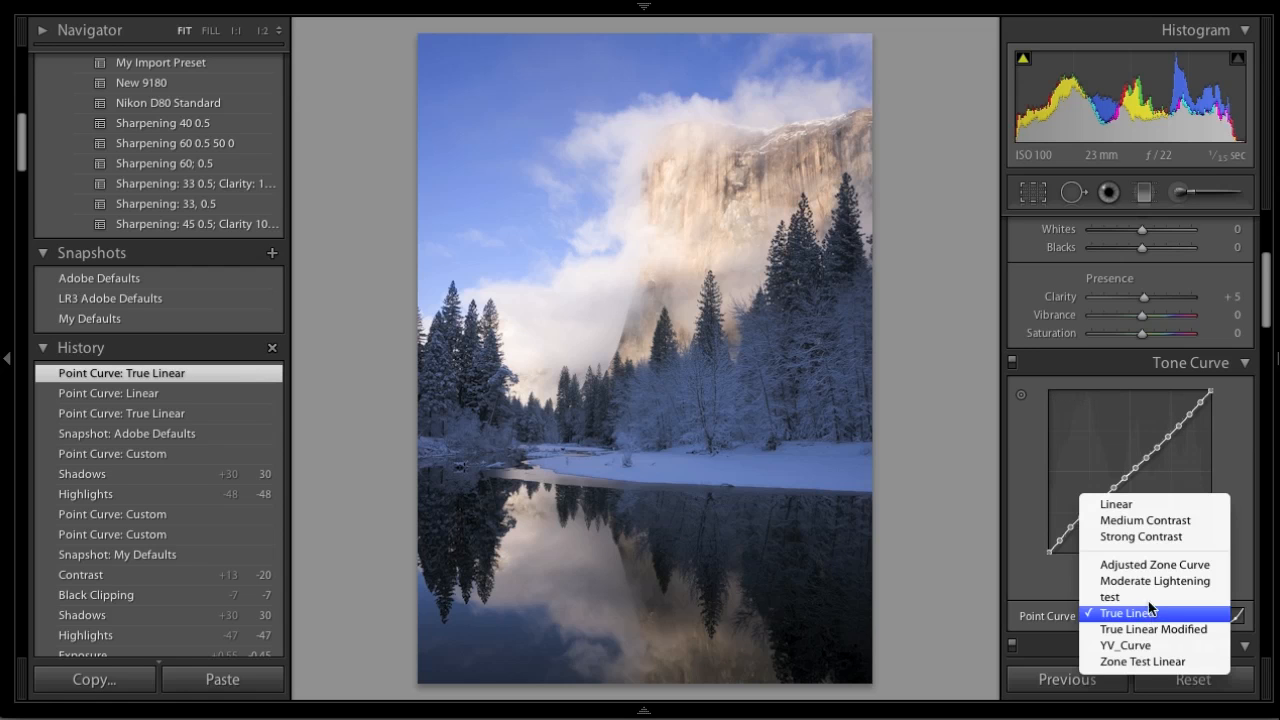
{"action": "left_click", "coordinate": [1150, 509]}
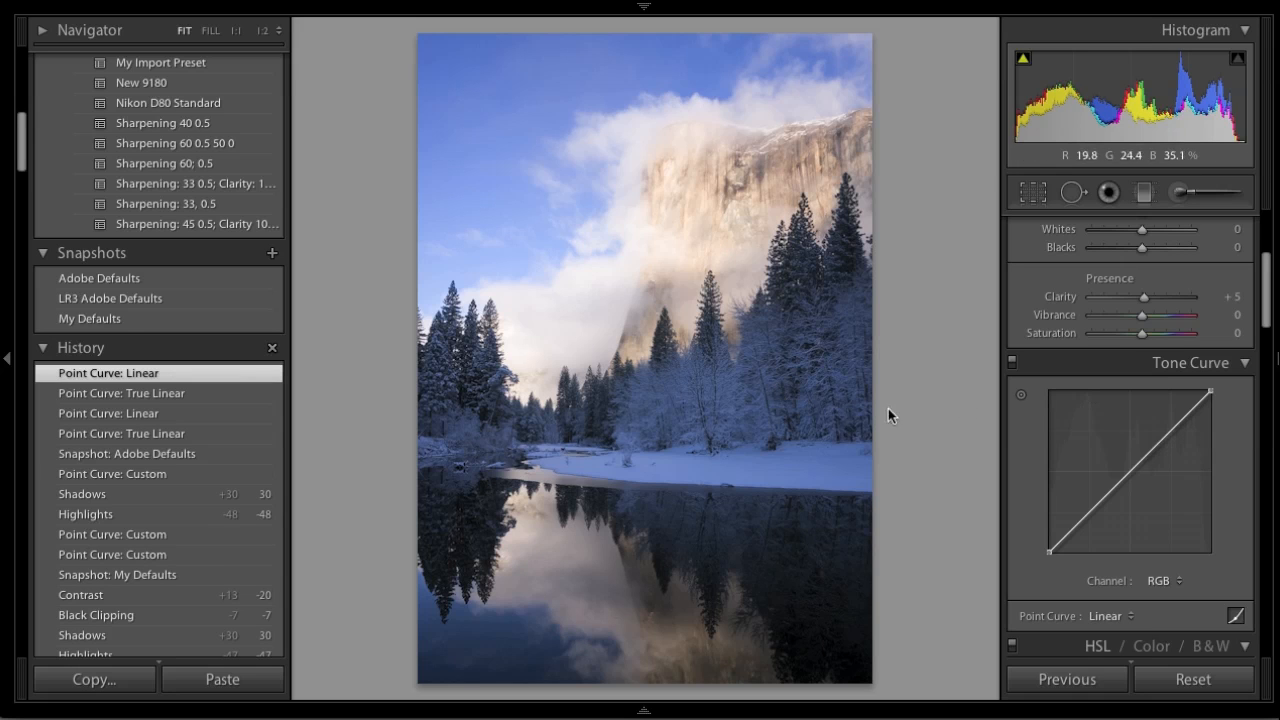
Try raising Shadows to +42, and reset the adjustment to its default.
{"action": "scroll", "coordinate": [1160, 362], "scroll_direction": "up", "scroll_amount": 3}
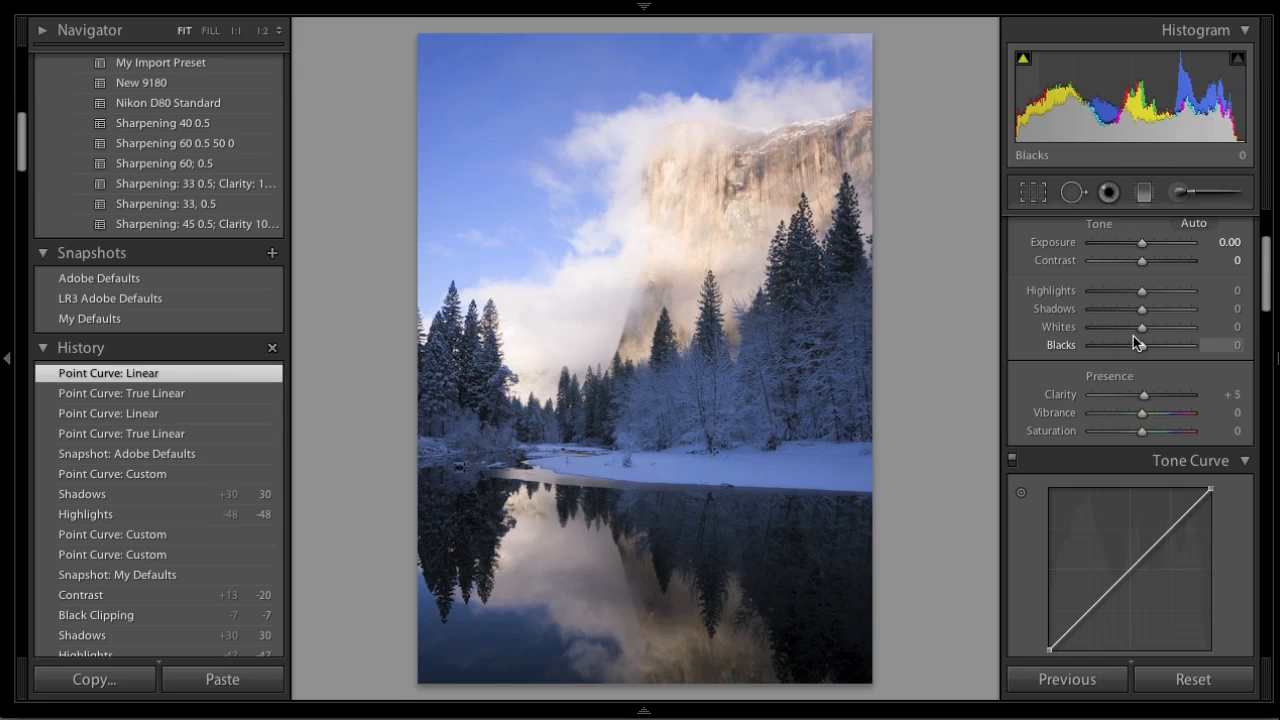
{"action": "left_click_drag", "start_coordinate": [1140, 310], "coordinate": [1160, 302]}
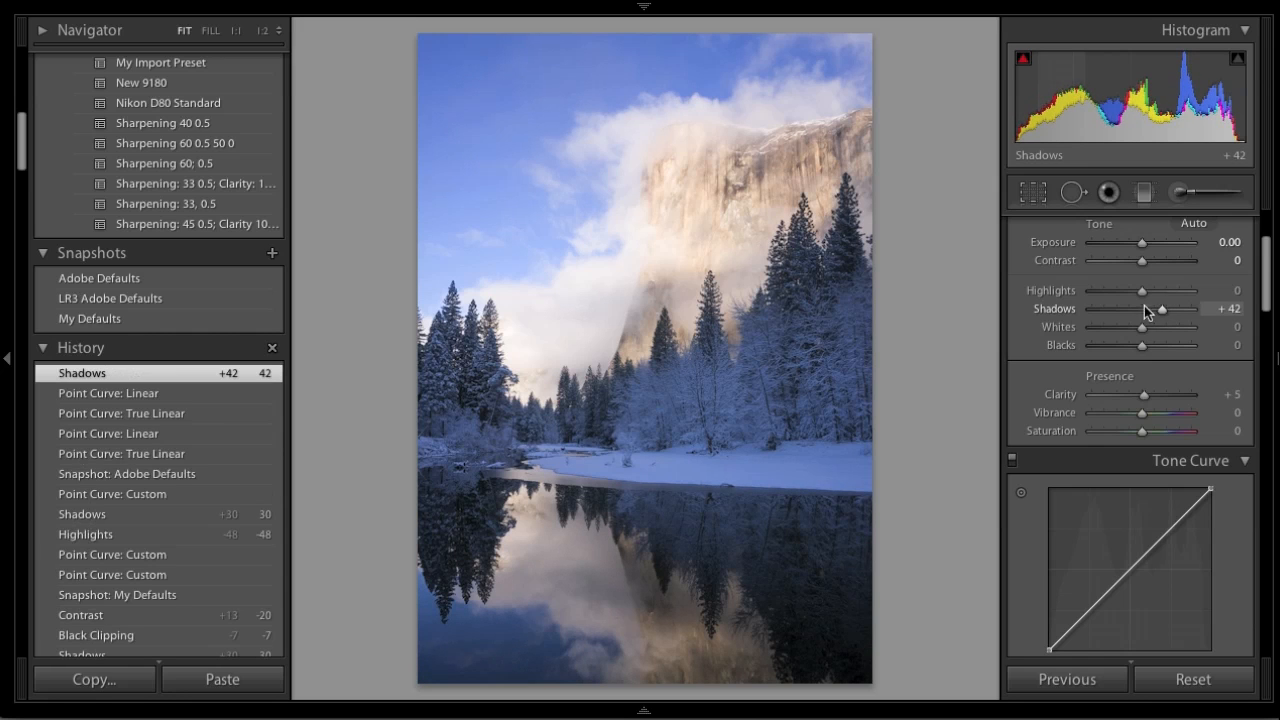
{"action": "double_click", "coordinate": [1072, 310]}
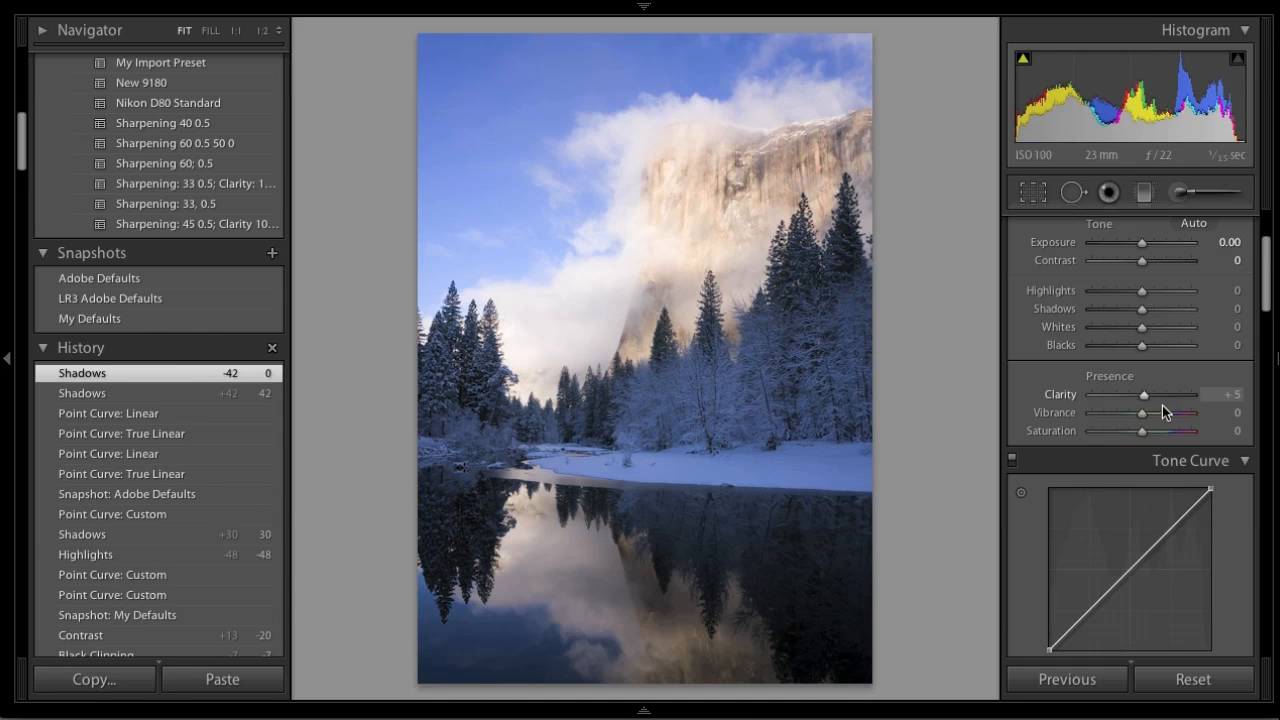
Try Exposure at -1.00 together with Contrast at -33, and undo both adjustments.
{"action": "scroll", "coordinate": [1163, 545], "scroll_direction": "down", "scroll_amount": 1}
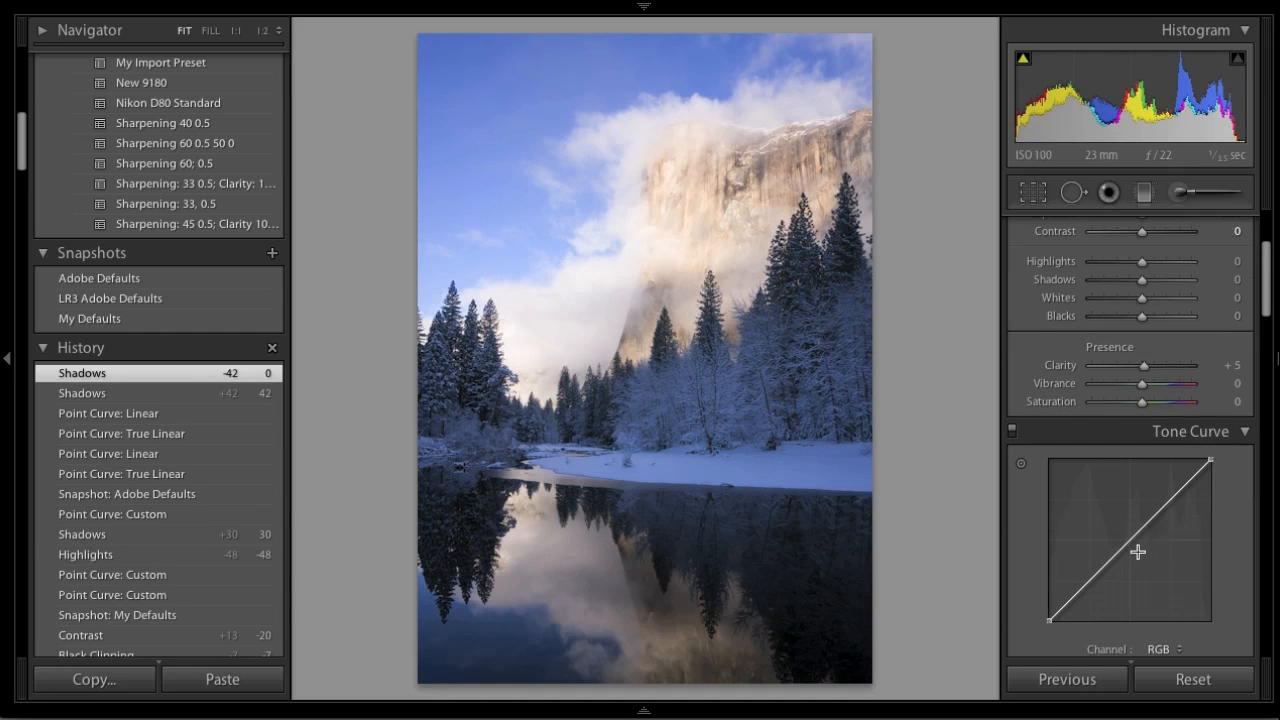
{"action": "scroll", "coordinate": [1137, 551], "scroll_direction": "up", "scroll_amount": 5}
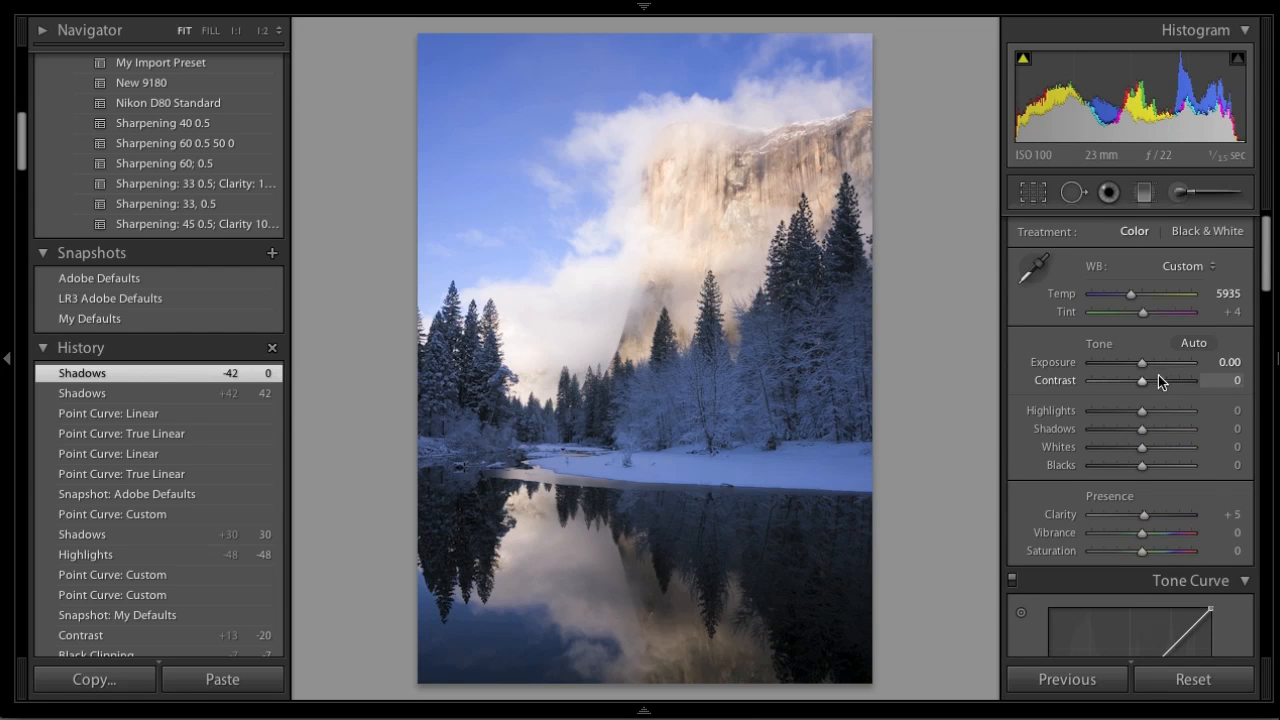
{"action": "double_click", "coordinate": [1063, 363]}
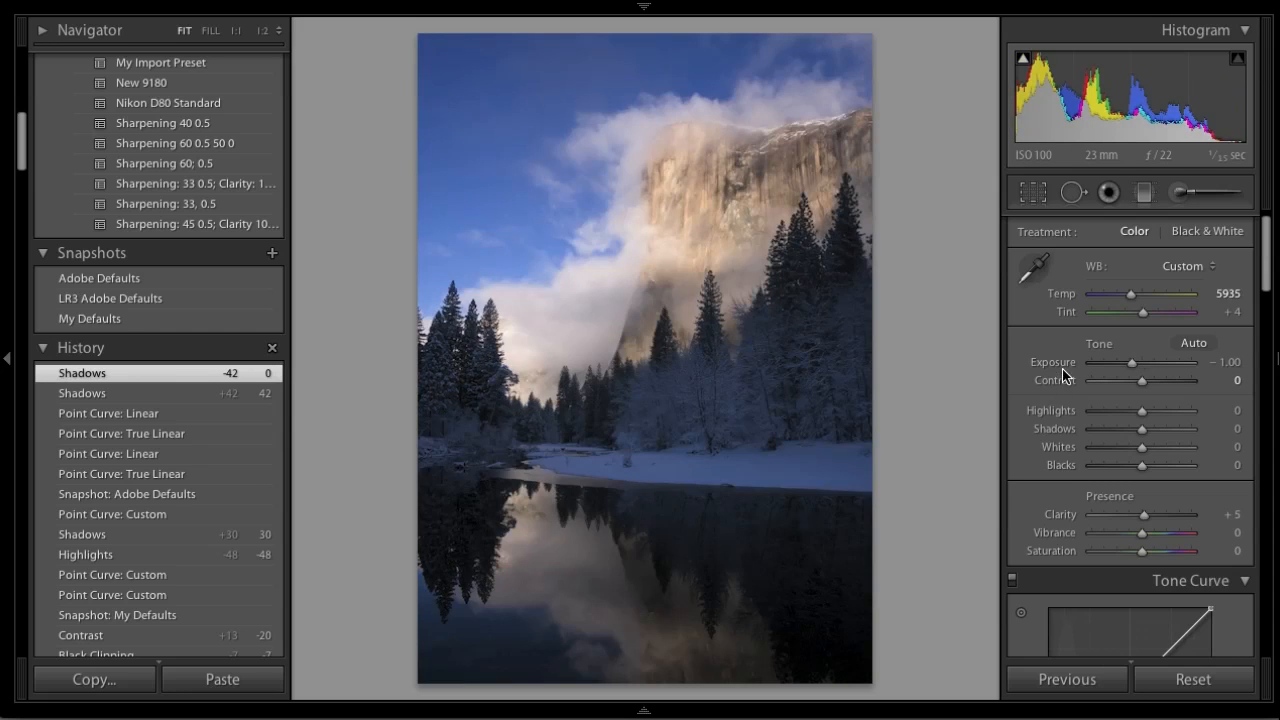
{"action": "double_click", "coordinate": [1058, 379]}
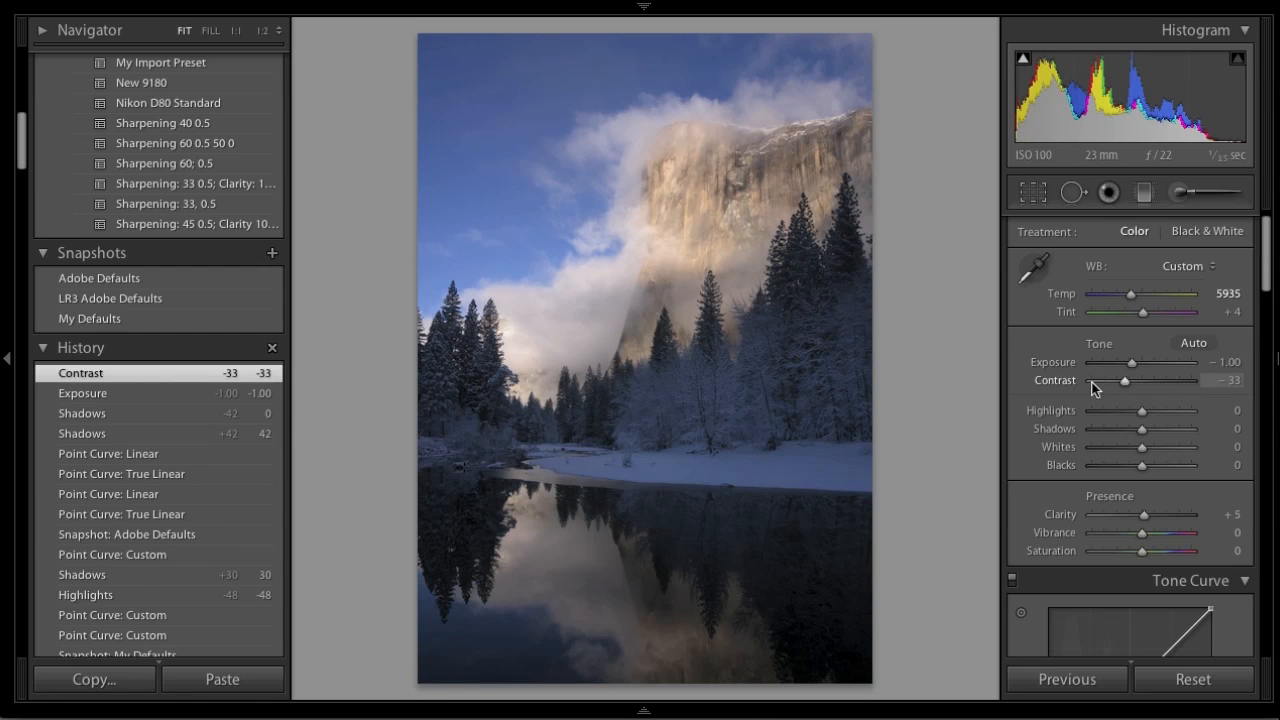
{"action": "key", "text": "ctrl+z"}
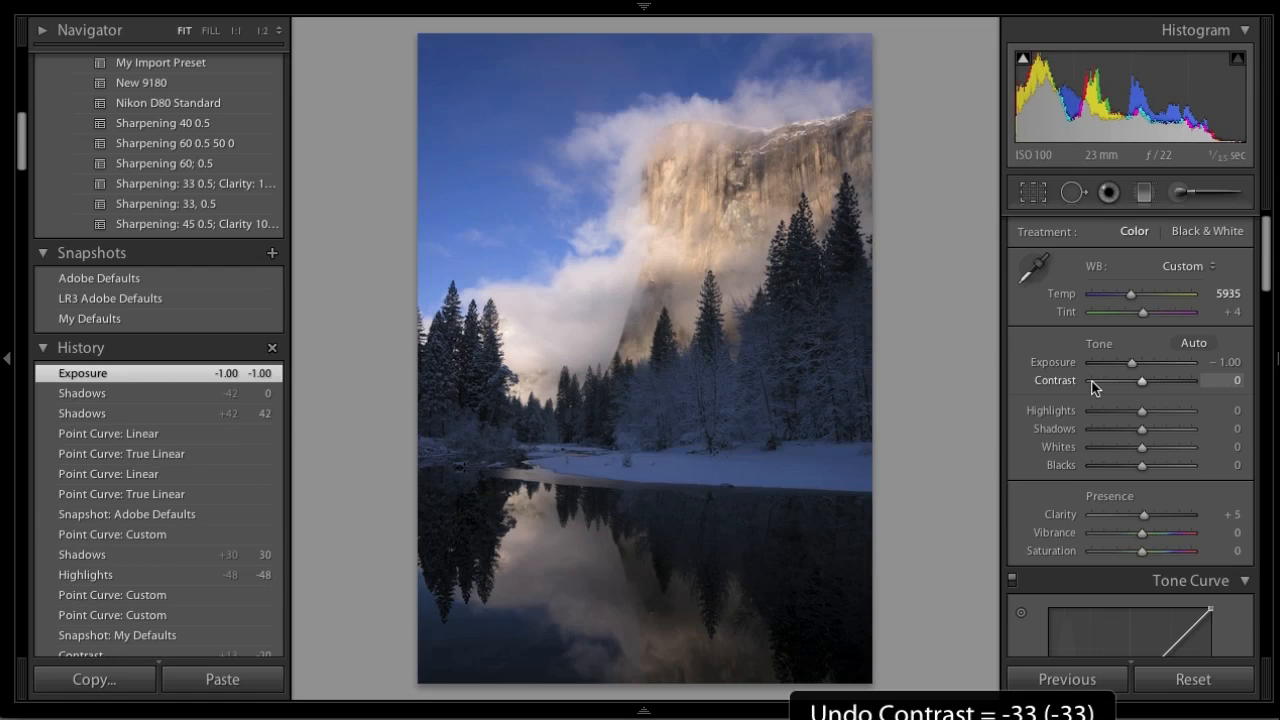
{"action": "key", "text": "ctrl+z"}
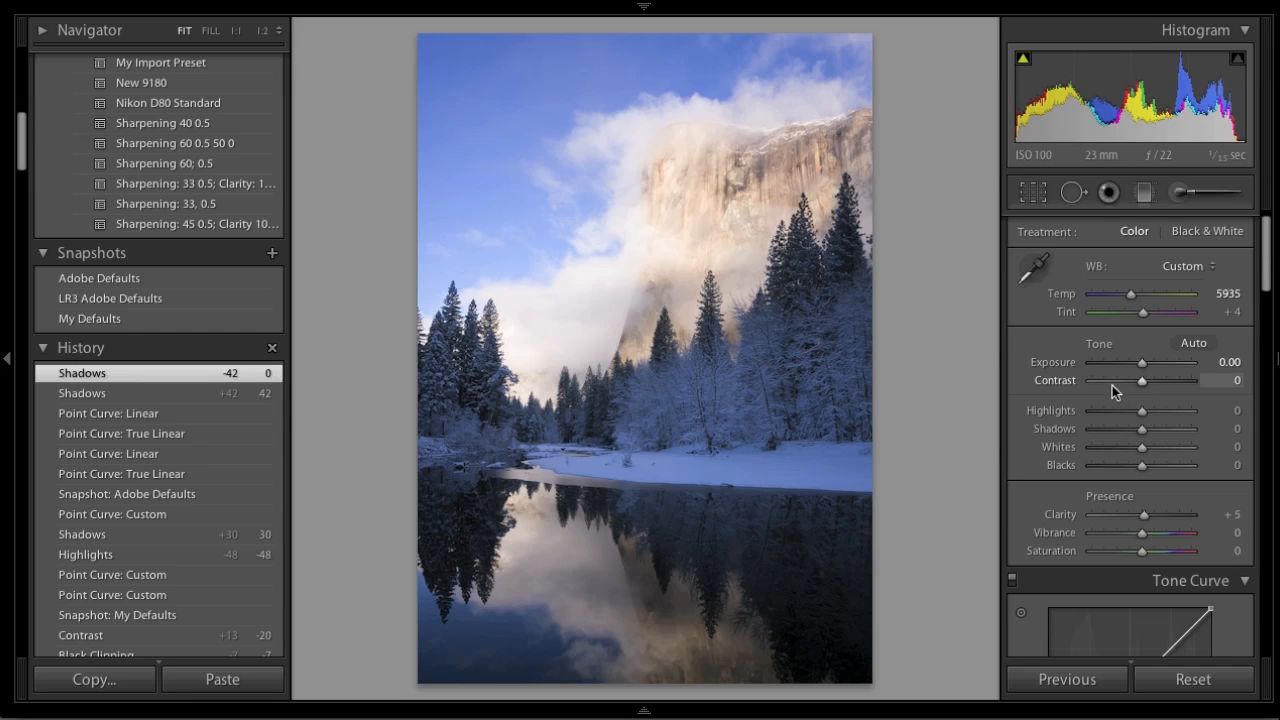
Set Contrast to -33 and compare the photo with the preceding history state, ending on the reduced-contrast version.
{"action": "left_click_drag", "start_coordinate": [1067, 382], "coordinate": [1034, 382]}
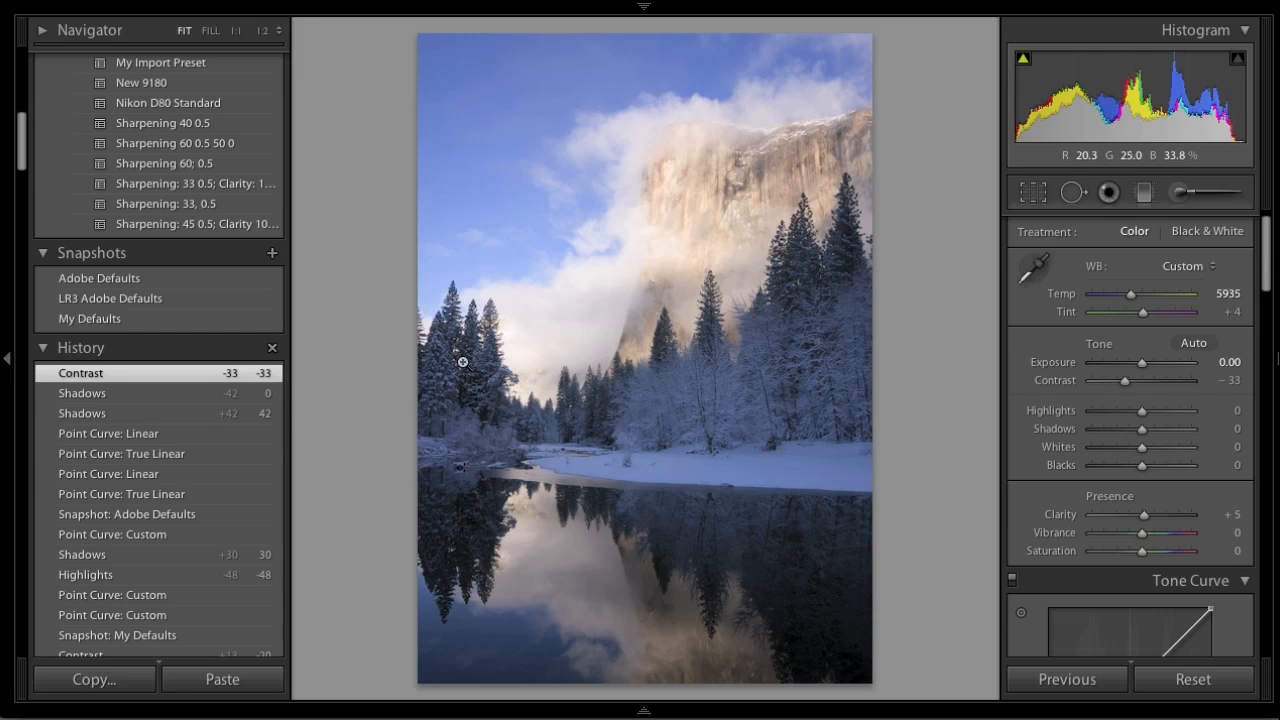
{"action": "left_click", "coordinate": [175, 390]}
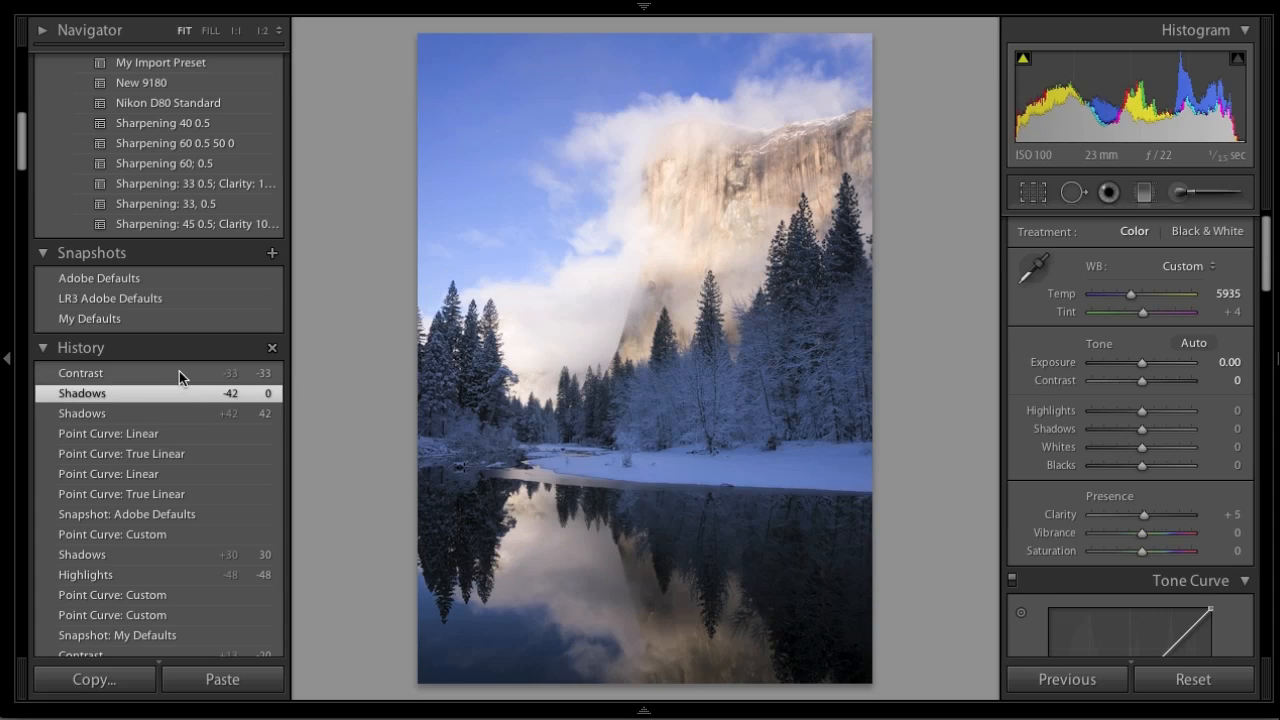
{"action": "left_click", "coordinate": [179, 372]}
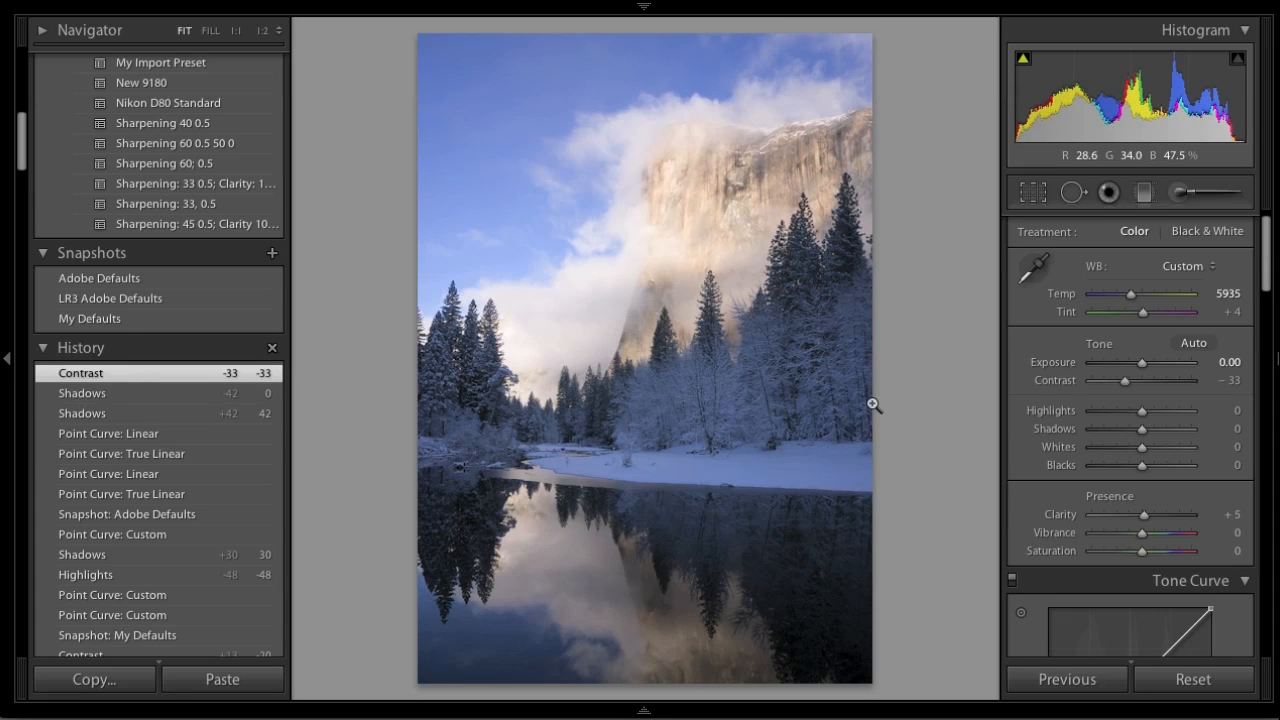
{"action": "scroll", "coordinate": [1144, 446], "scroll_direction": "down", "scroll_amount": 3}
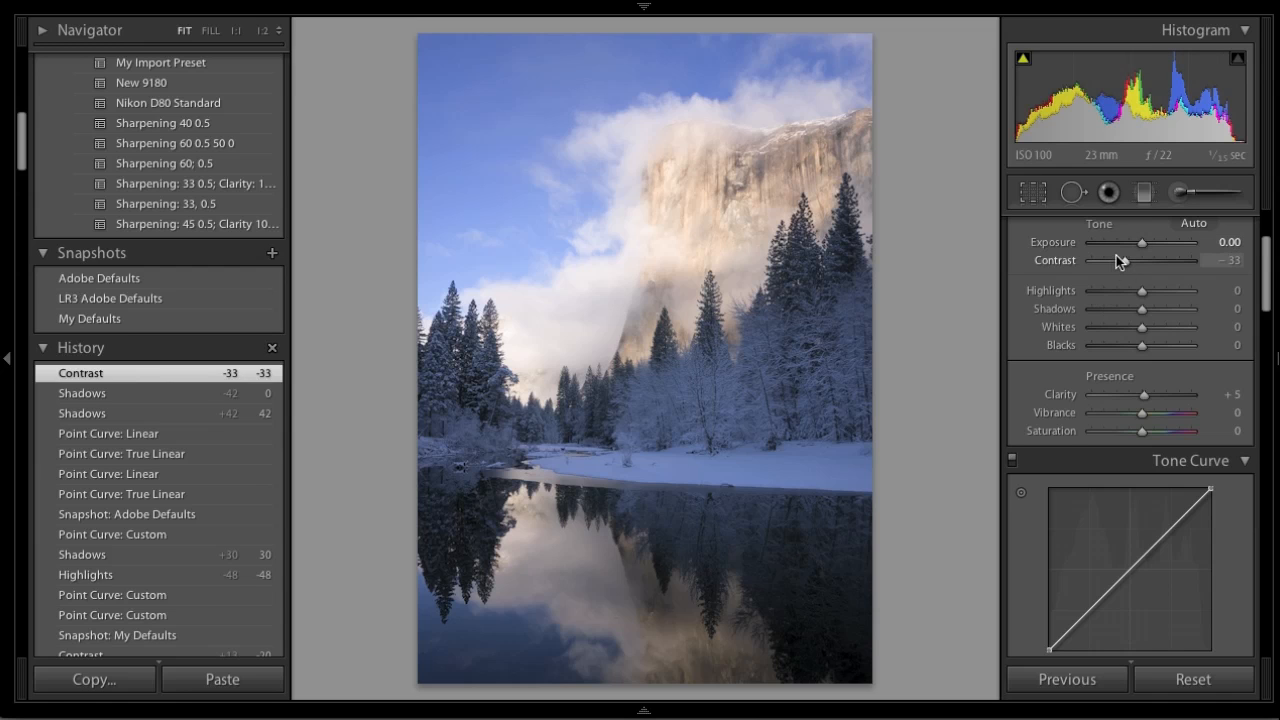
On the next photo, hide the snapshots and history area and set Exposure to -1.00.
{"action": "key", "text": "Right"}
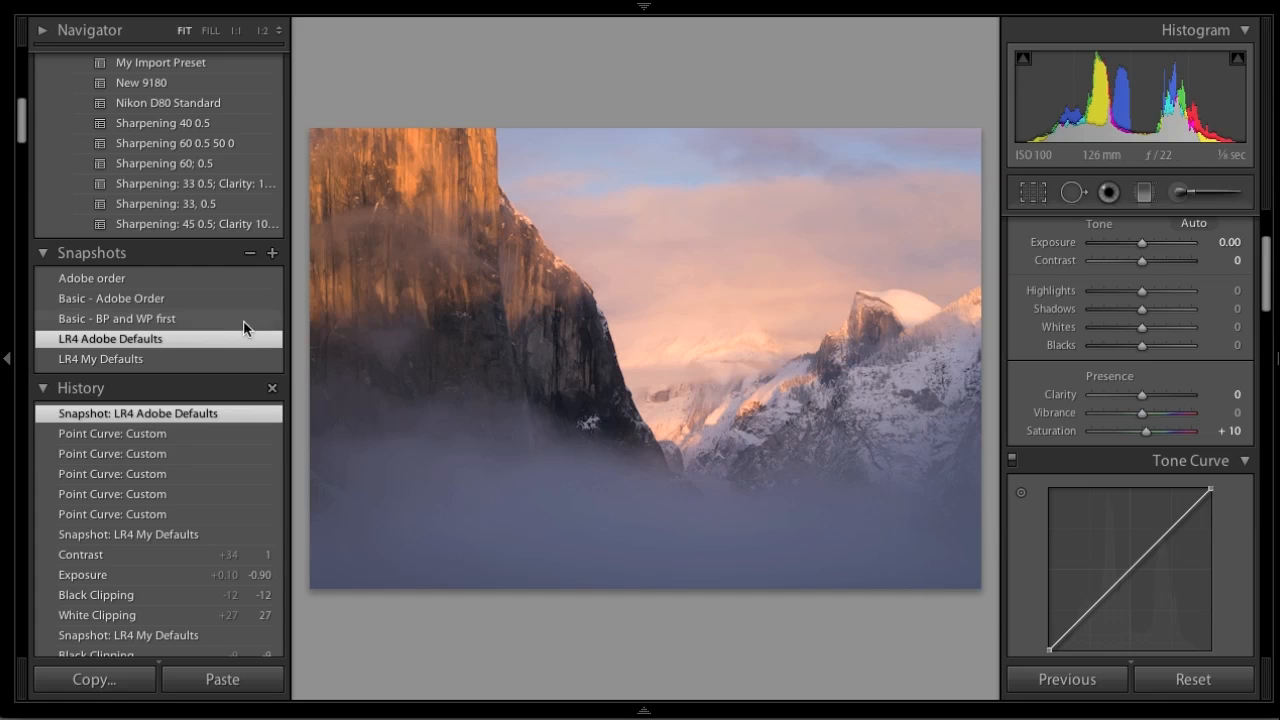
{"action": "left_click", "coordinate": [5, 357]}
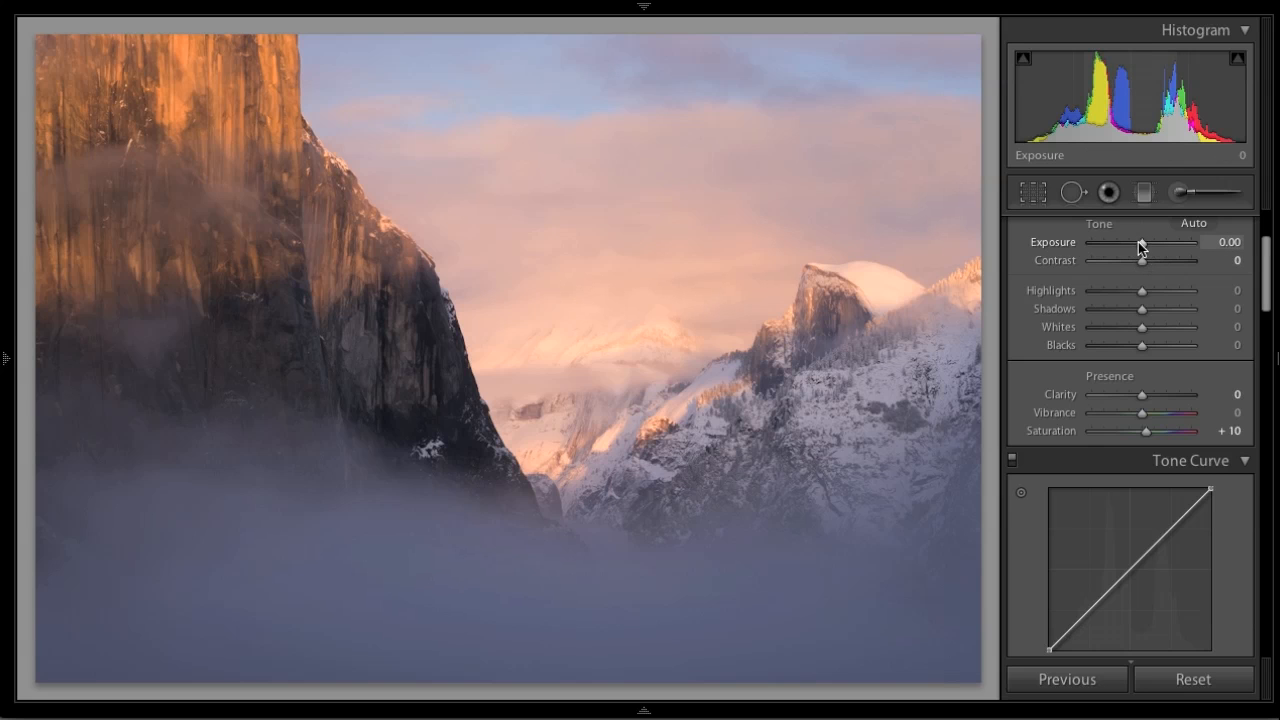
{"action": "double_click", "coordinate": [1066, 245], "text": "shift"}
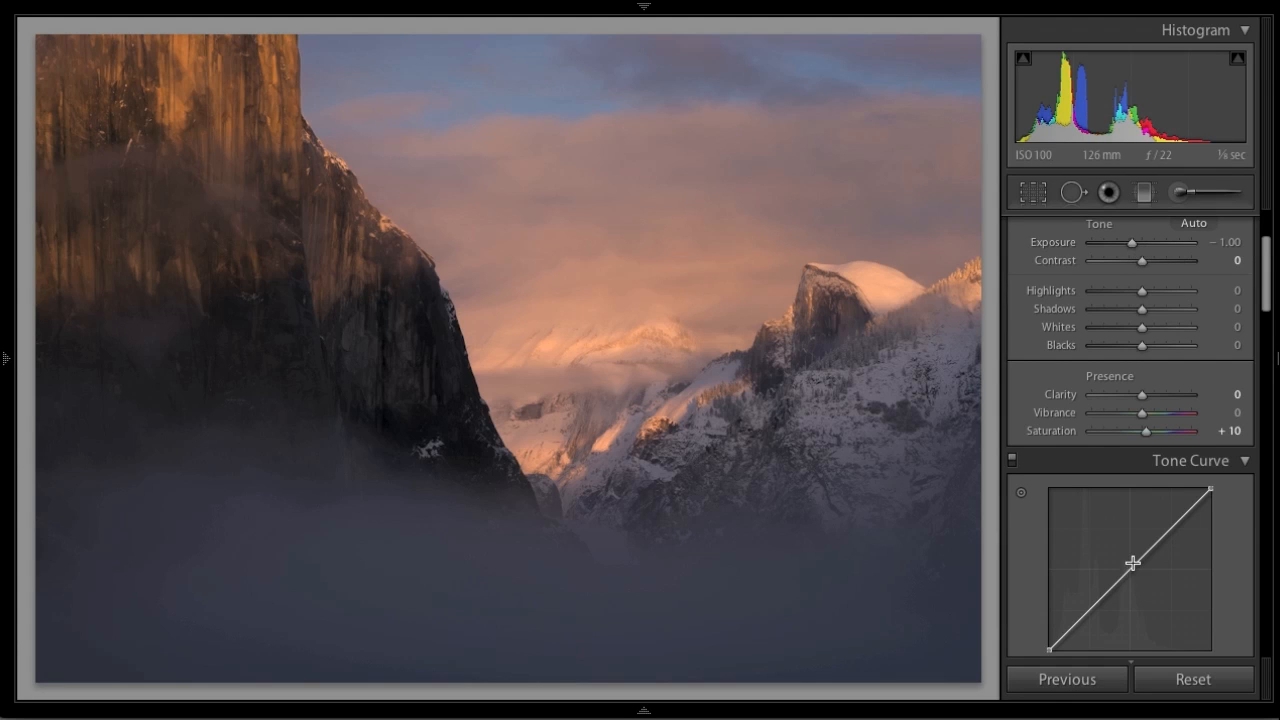
Try brightening the midtones by raising a point near the middle of the tone curve, and remove that point.
{"action": "left_click_drag", "start_coordinate": [1131, 569], "coordinate": [1124, 551]}
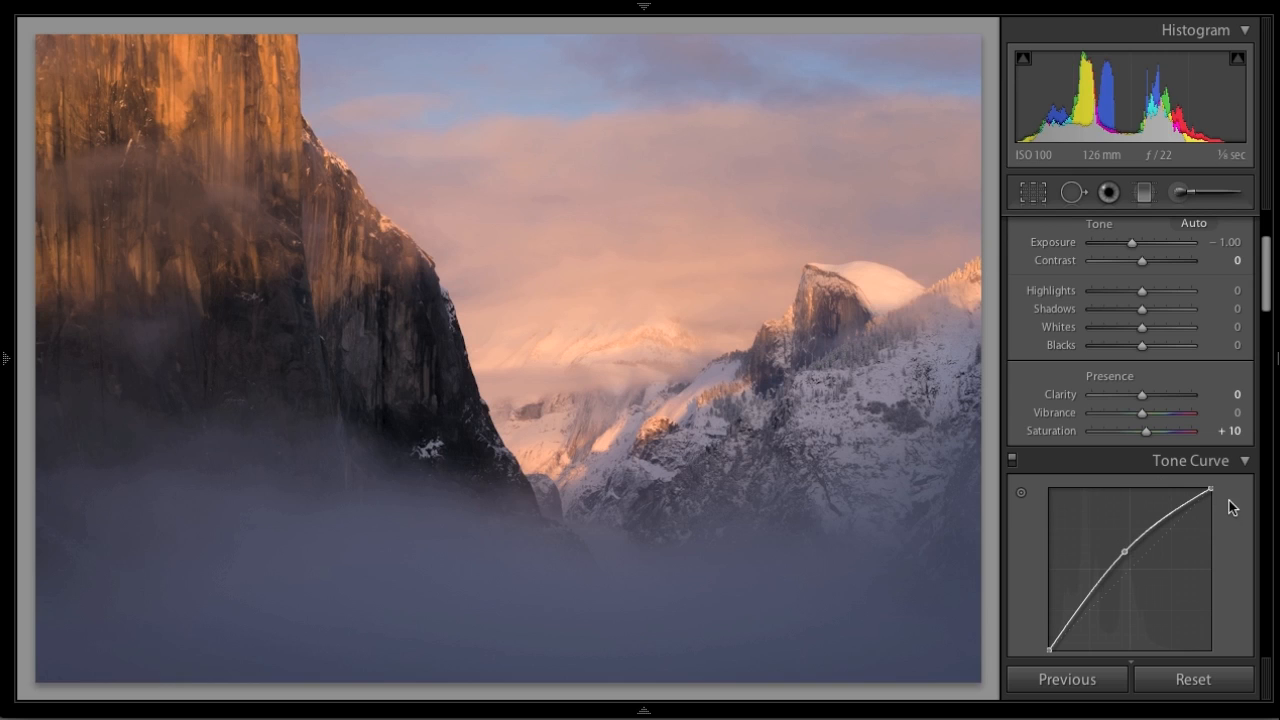
{"action": "left_click", "coordinate": [1124, 546]}
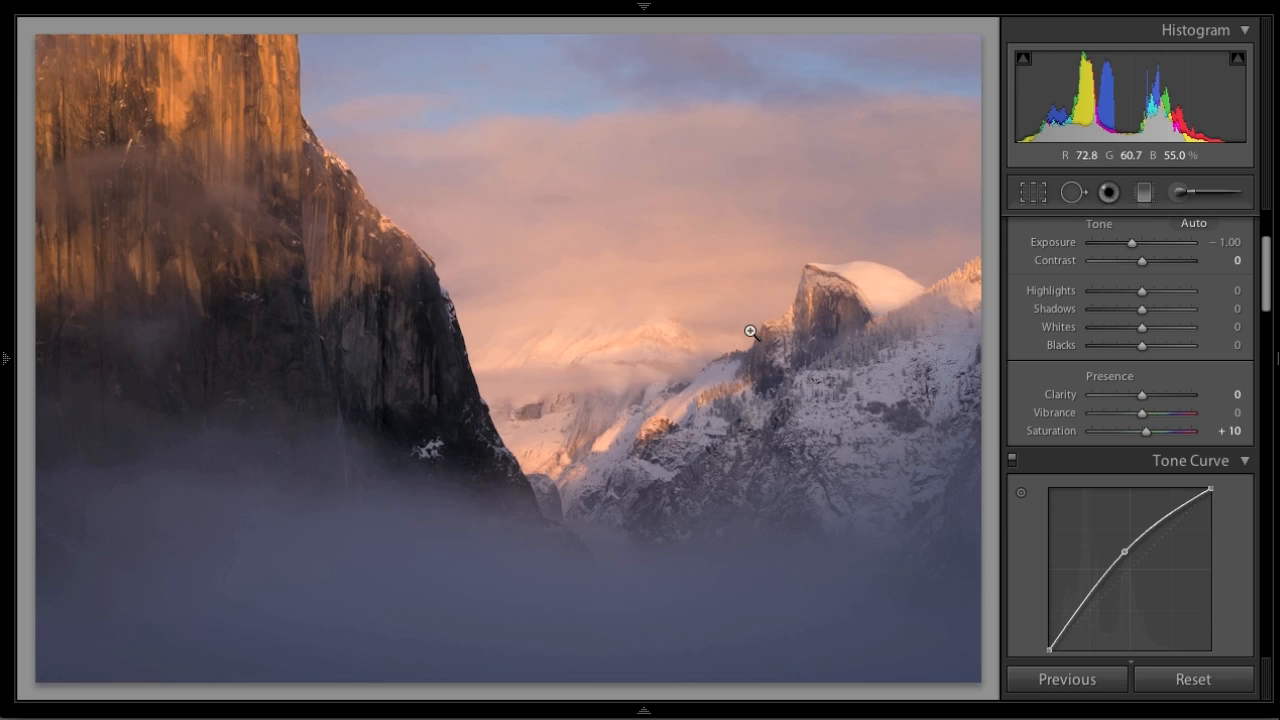
{"action": "double_click", "coordinate": [1125, 550]}
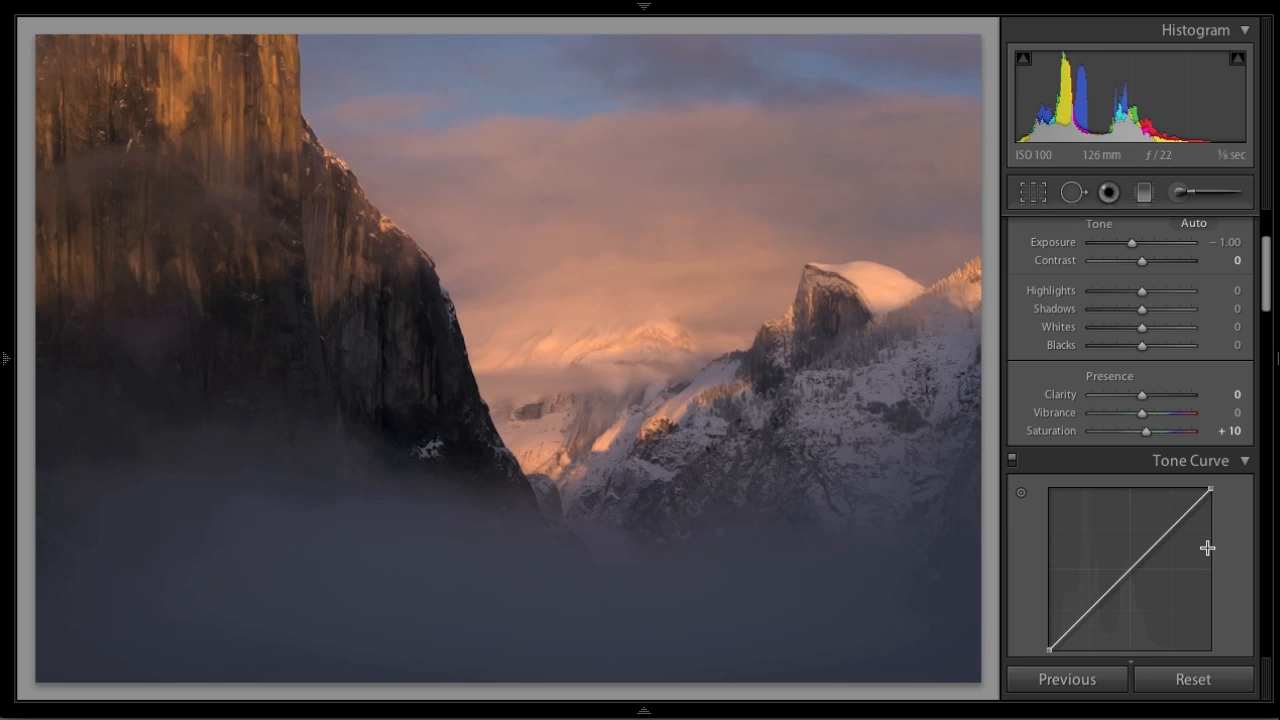
Set Exposure to -1.00 on each of the next two photos, the glowing waterfall and the misty waterfall.
{"action": "key", "text": "Right"}
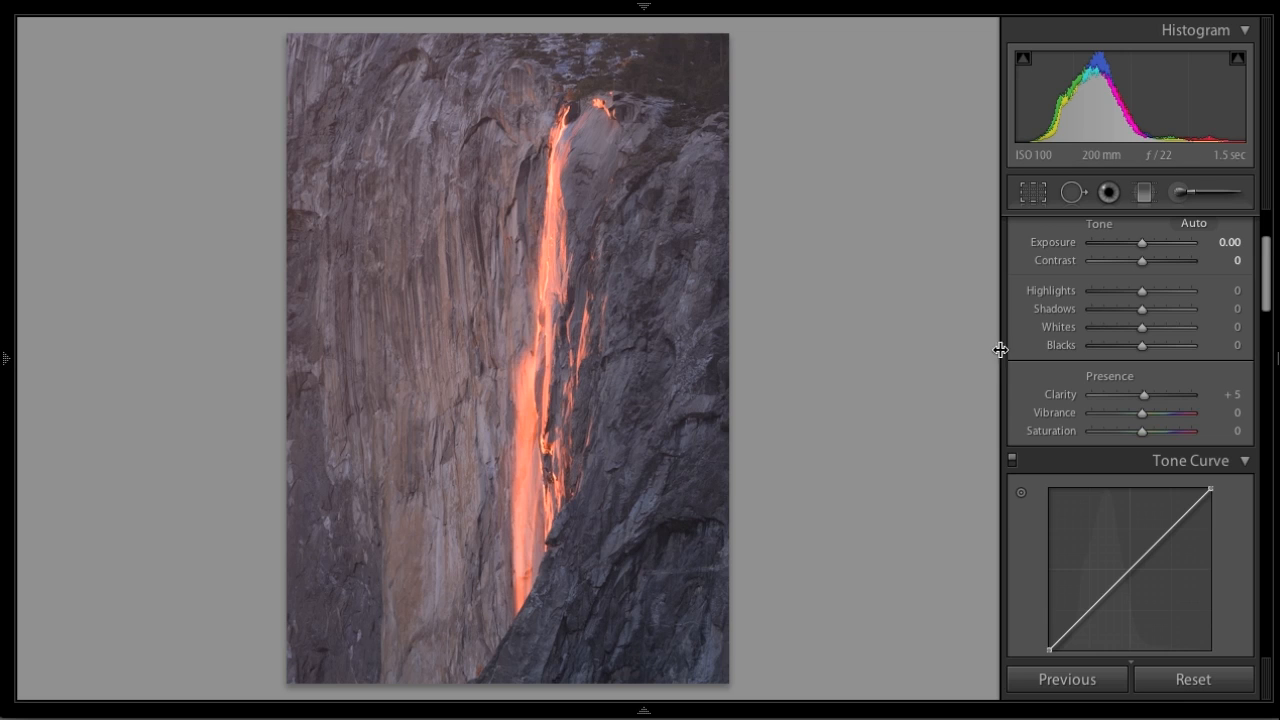
{"action": "double_click", "coordinate": [1063, 244]}
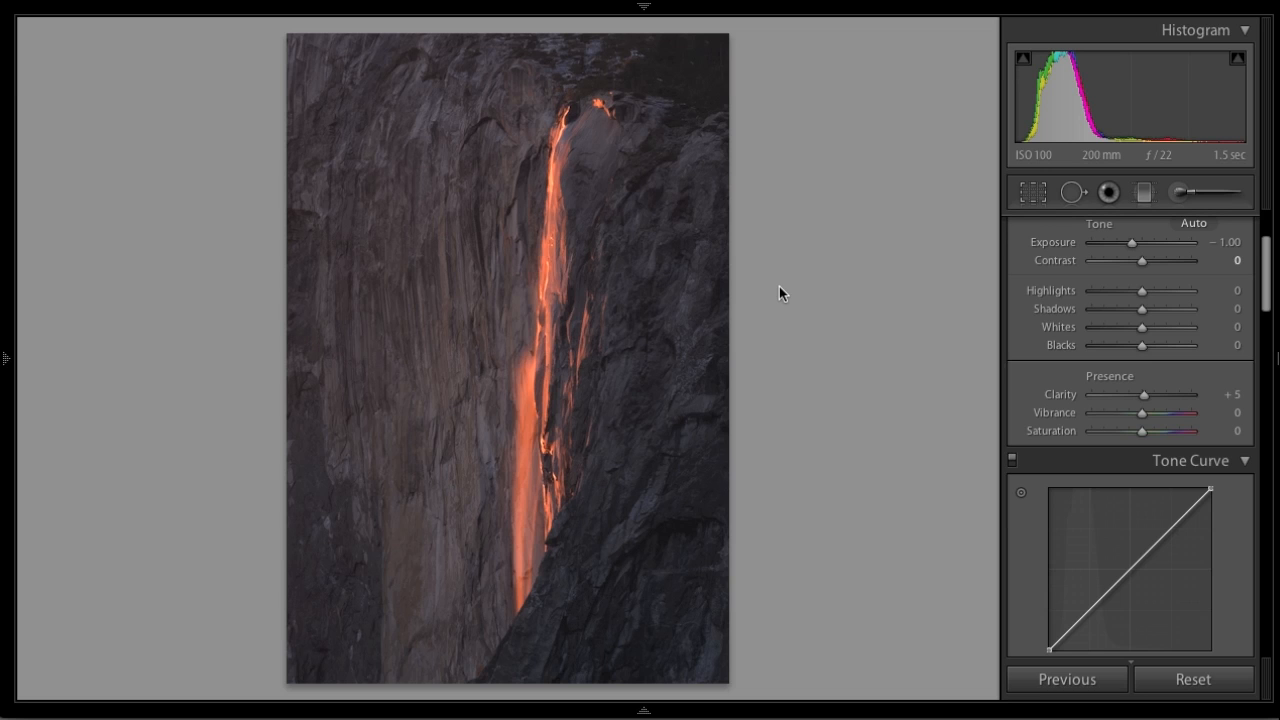
{"action": "key", "text": "Right"}
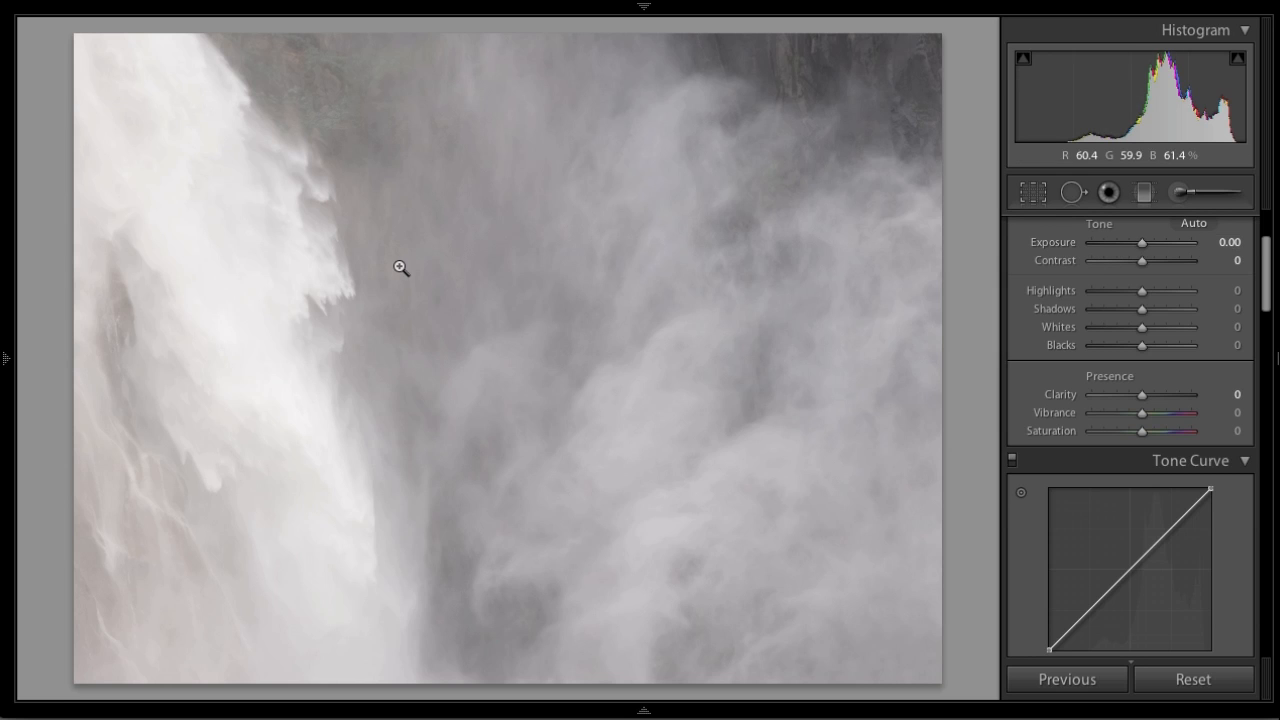
{"action": "double_click", "coordinate": [1055, 246], "text": "shift"}
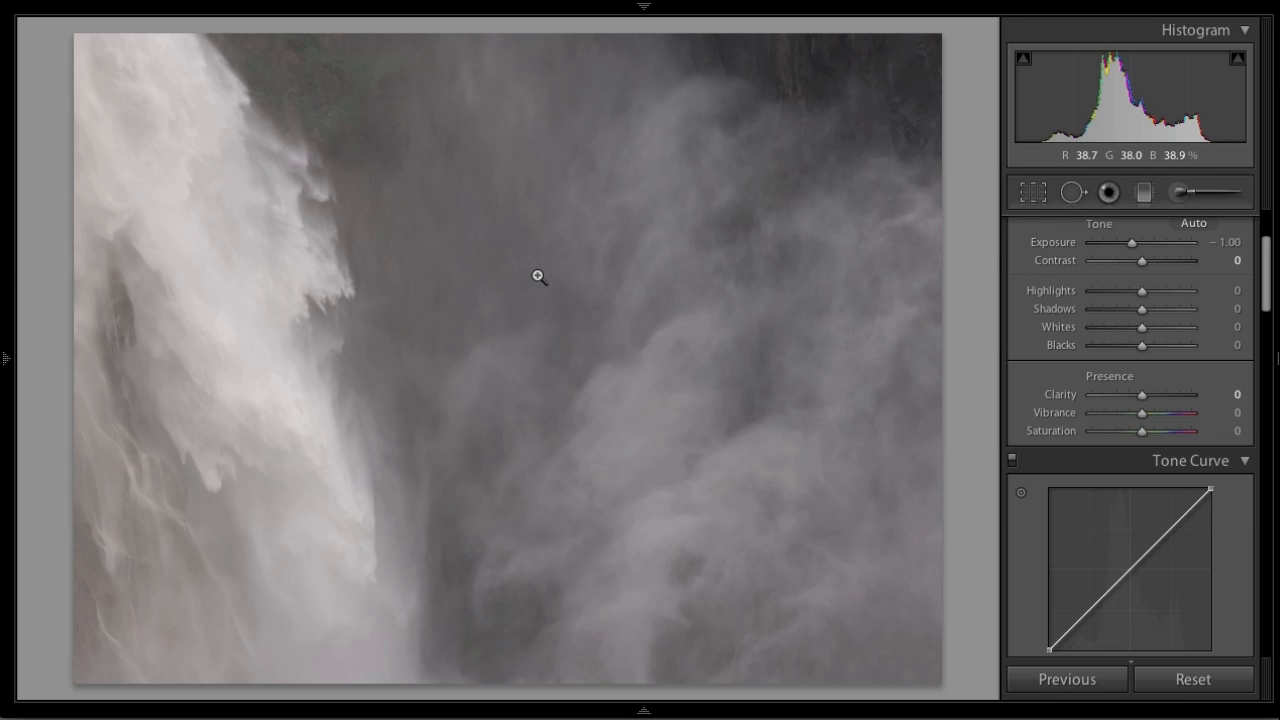
On the following photo of the autumn aspens, try Exposure at -1.00 and undo it.
{"action": "key", "text": "Right"}
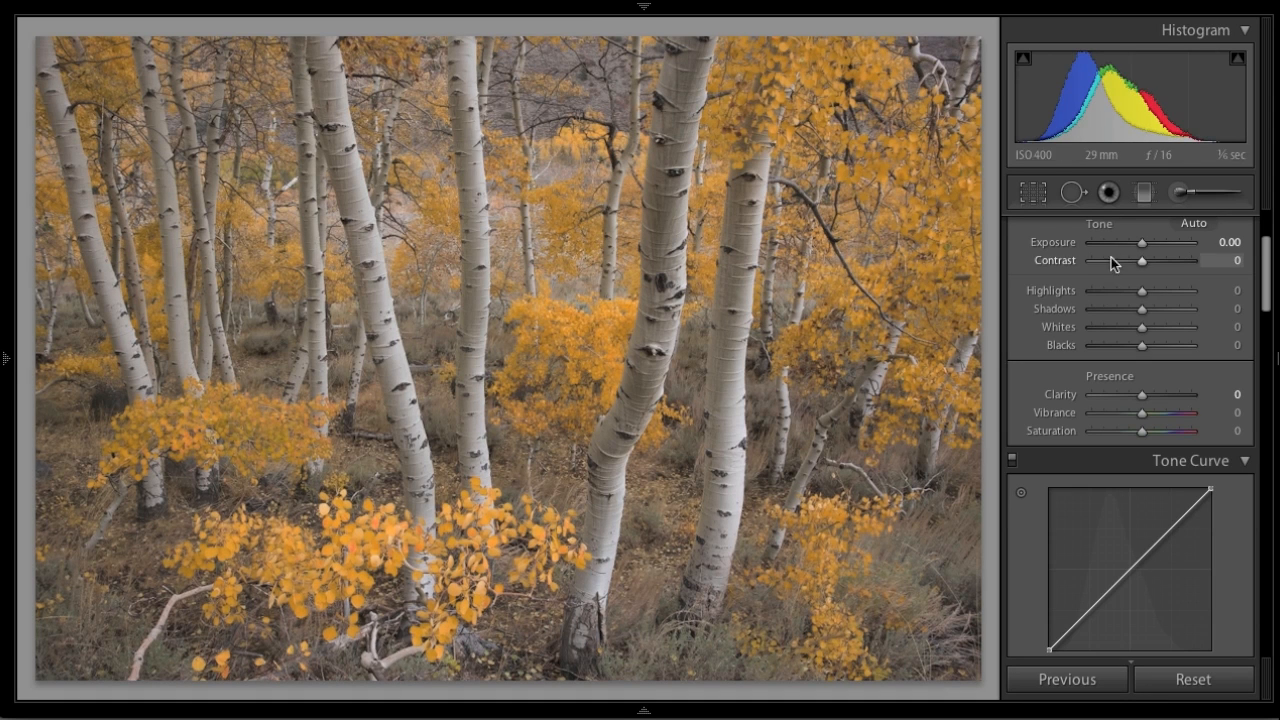
{"action": "left_click", "coordinate": [1073, 245]}
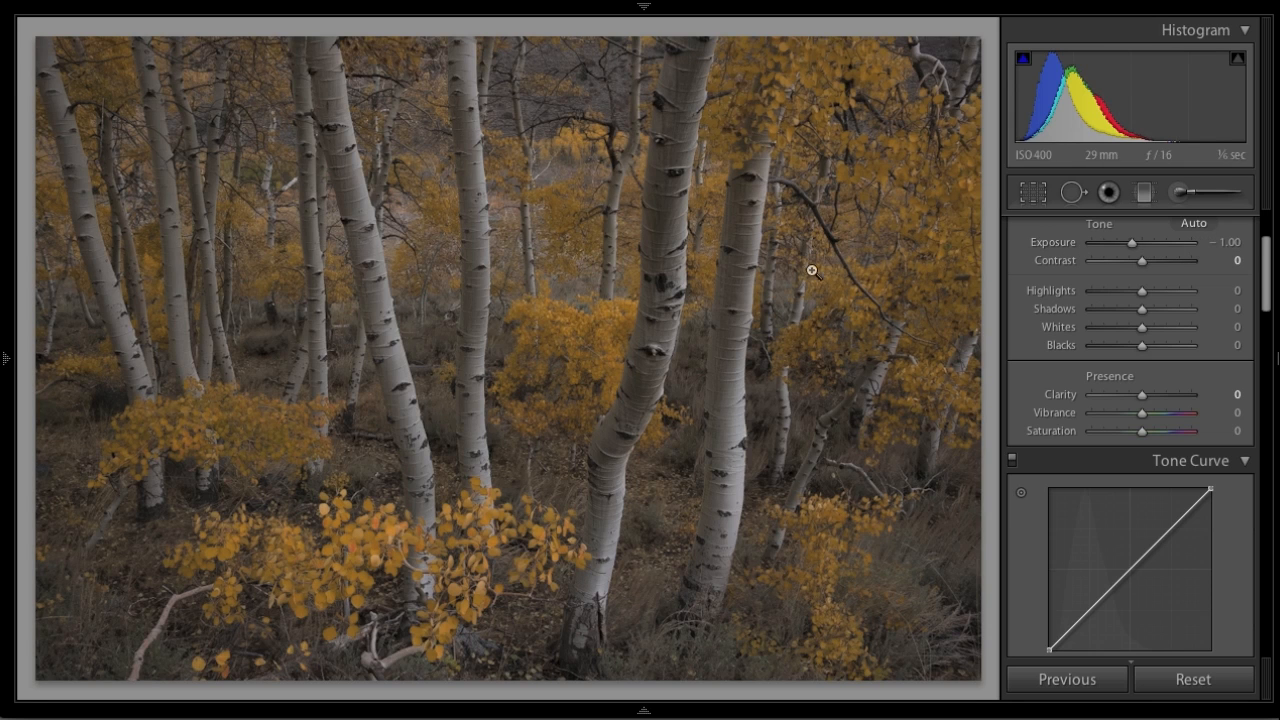
{"action": "double_click", "coordinate": [1080, 242]}
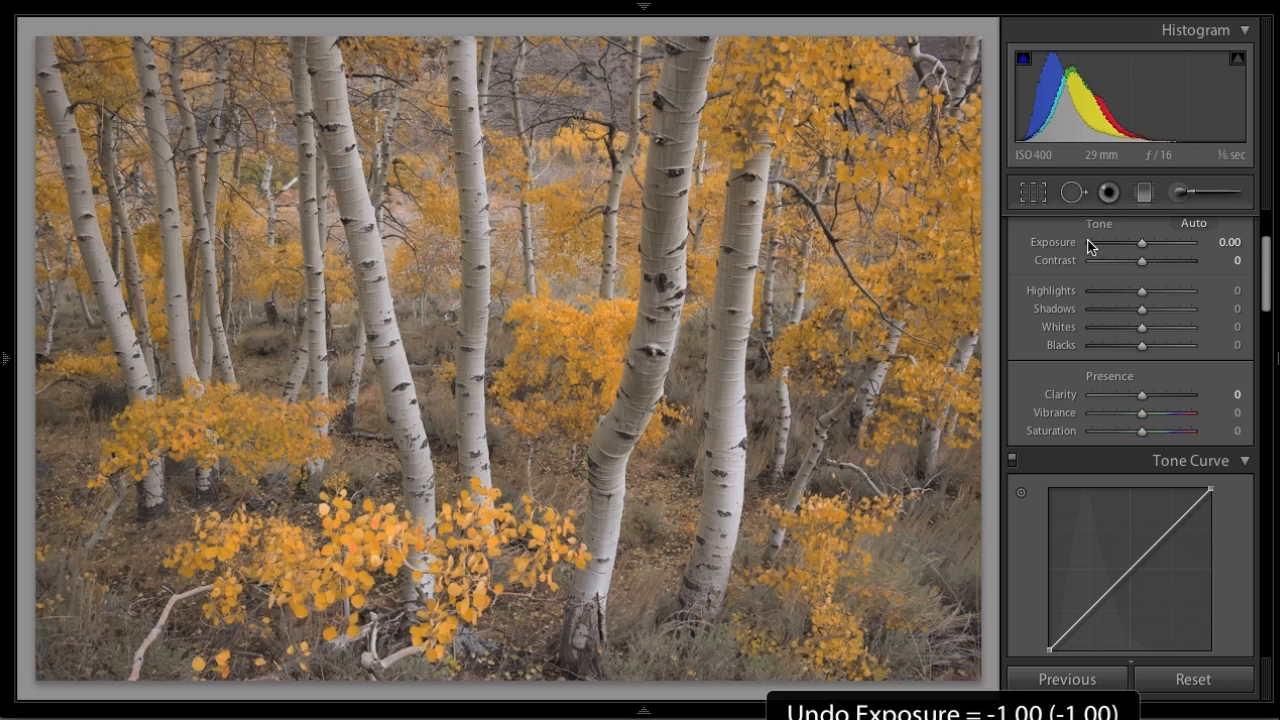
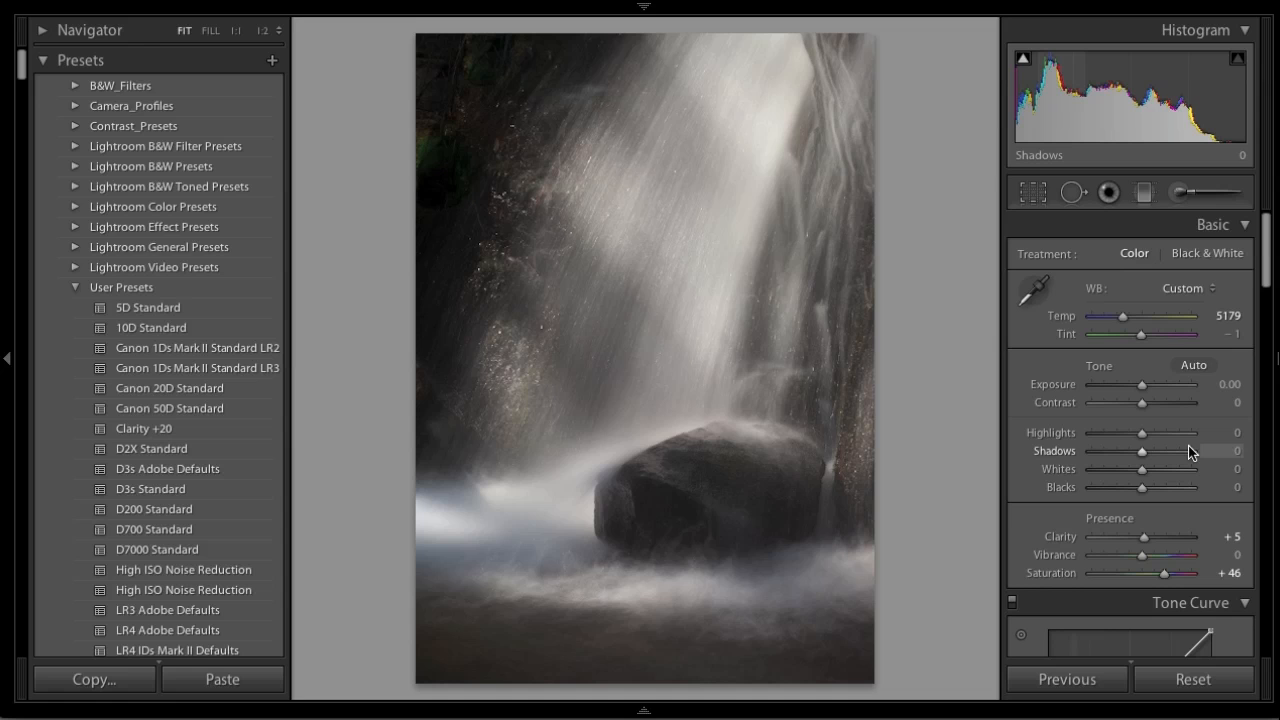
Apply the My Defaults snapshot to the photo of the waterfall with the boulder.
{"action": "scroll", "coordinate": [1188, 446], "scroll_direction": "down", "scroll_amount": 4}
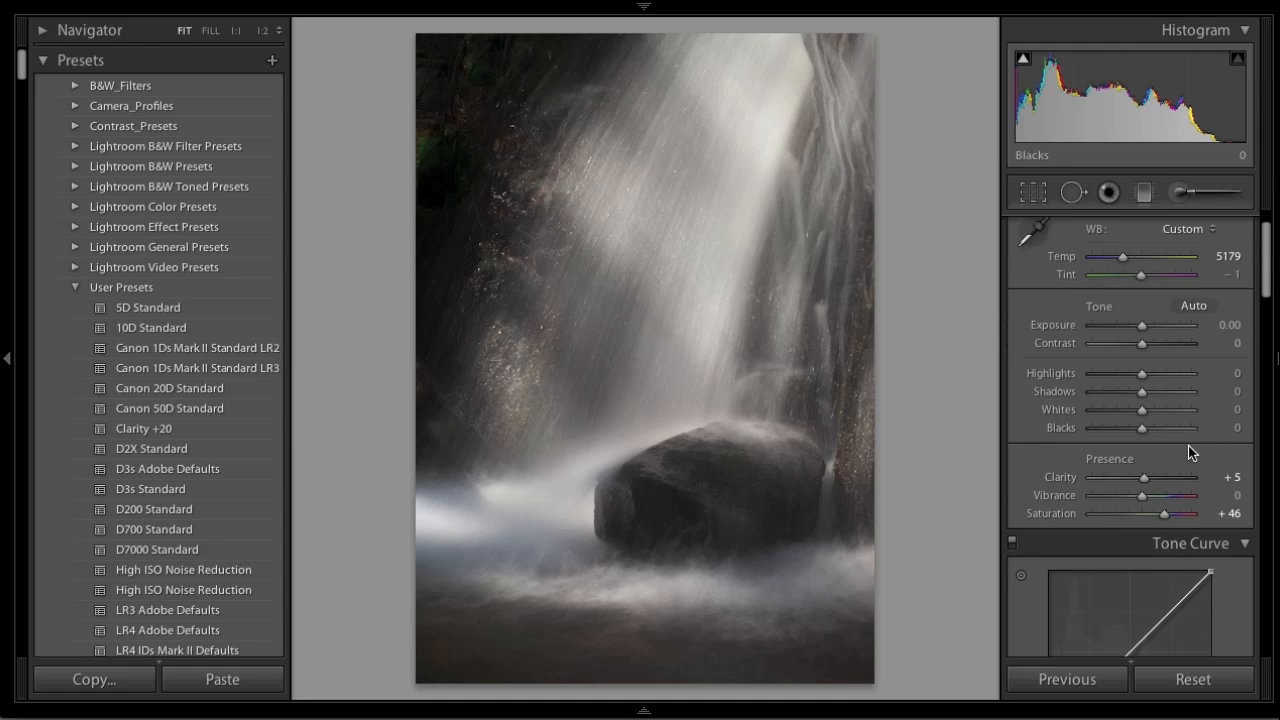
{"action": "scroll", "coordinate": [1188, 452], "scroll_direction": "down", "scroll_amount": 1}
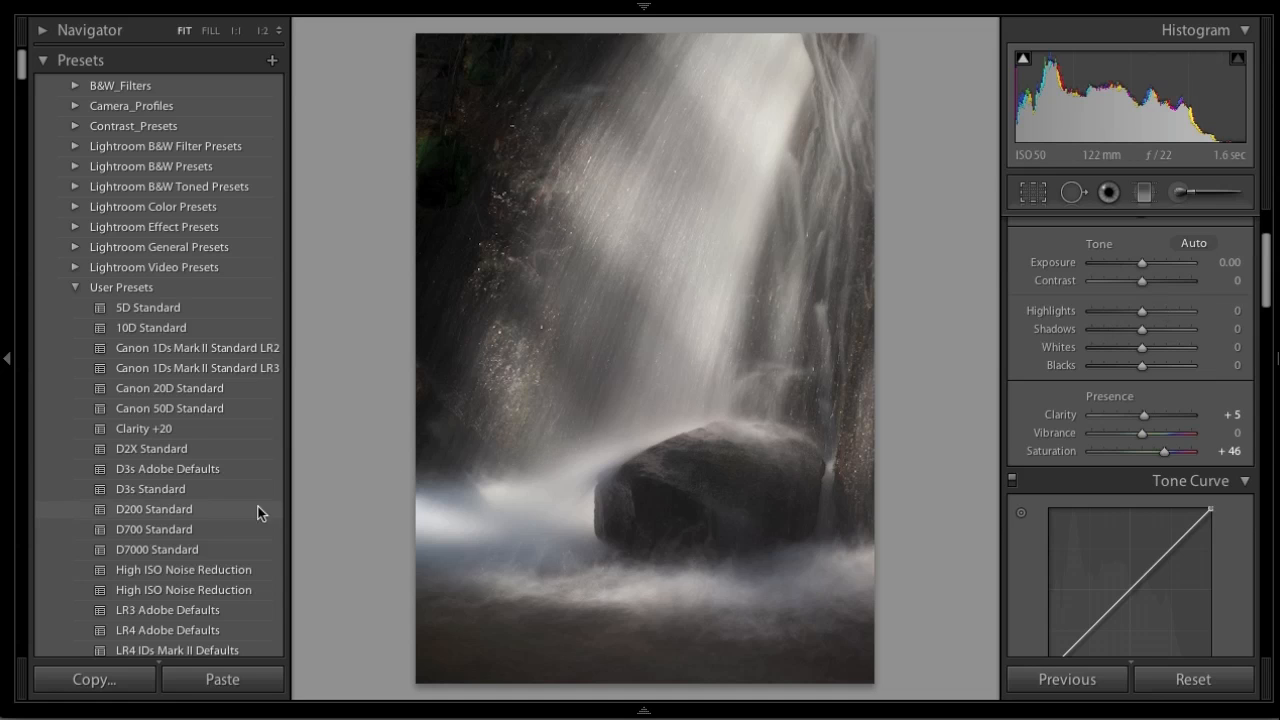
{"action": "scroll", "coordinate": [181, 513], "scroll_direction": "down", "scroll_amount": 5}
{"action": "left_click", "coordinate": [165, 481]}
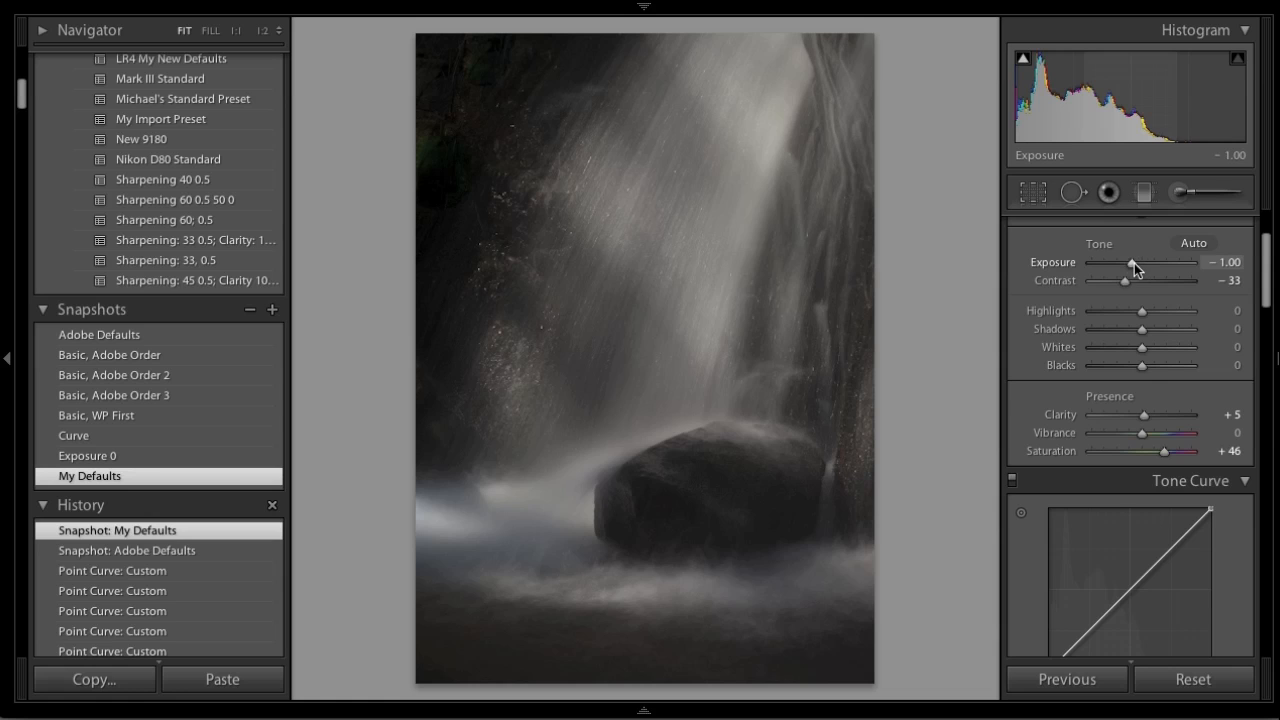
Try Exposure at 0.00 and set it back to -1.00.
{"action": "left_click_drag", "start_coordinate": [1133, 266], "coordinate": [1144, 264]}
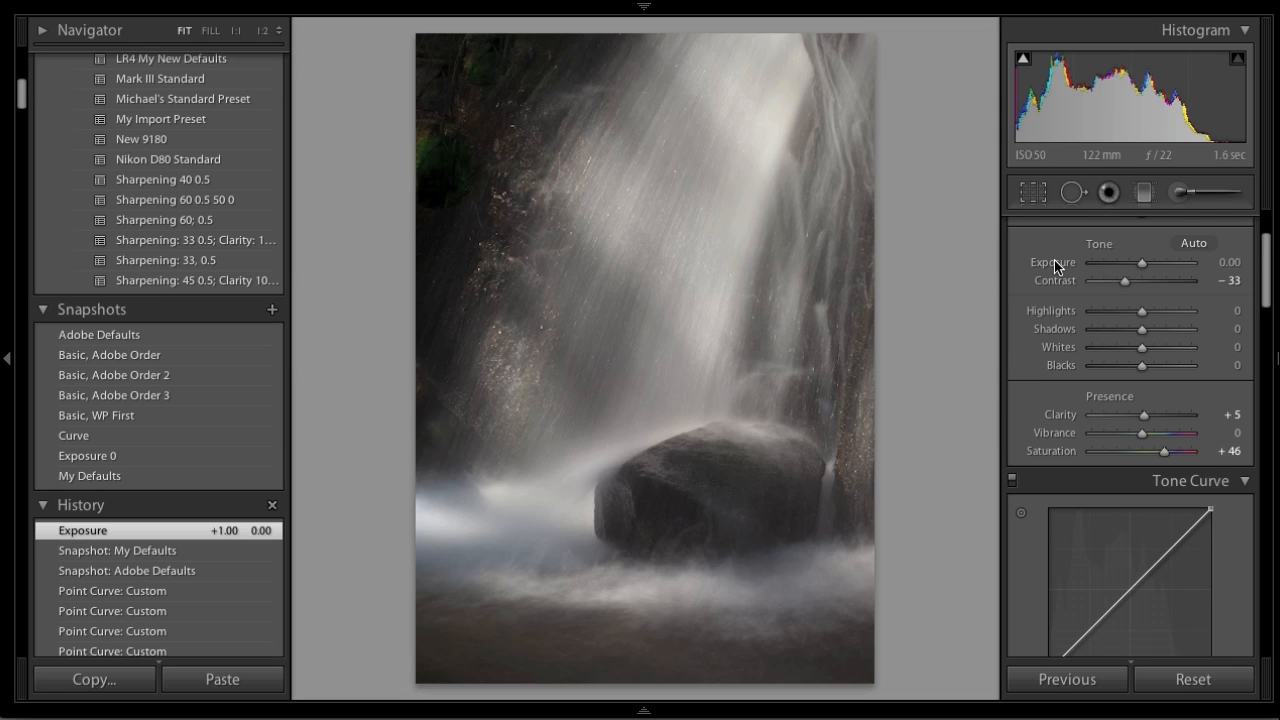
{"action": "left_click", "coordinate": [1229, 262]}
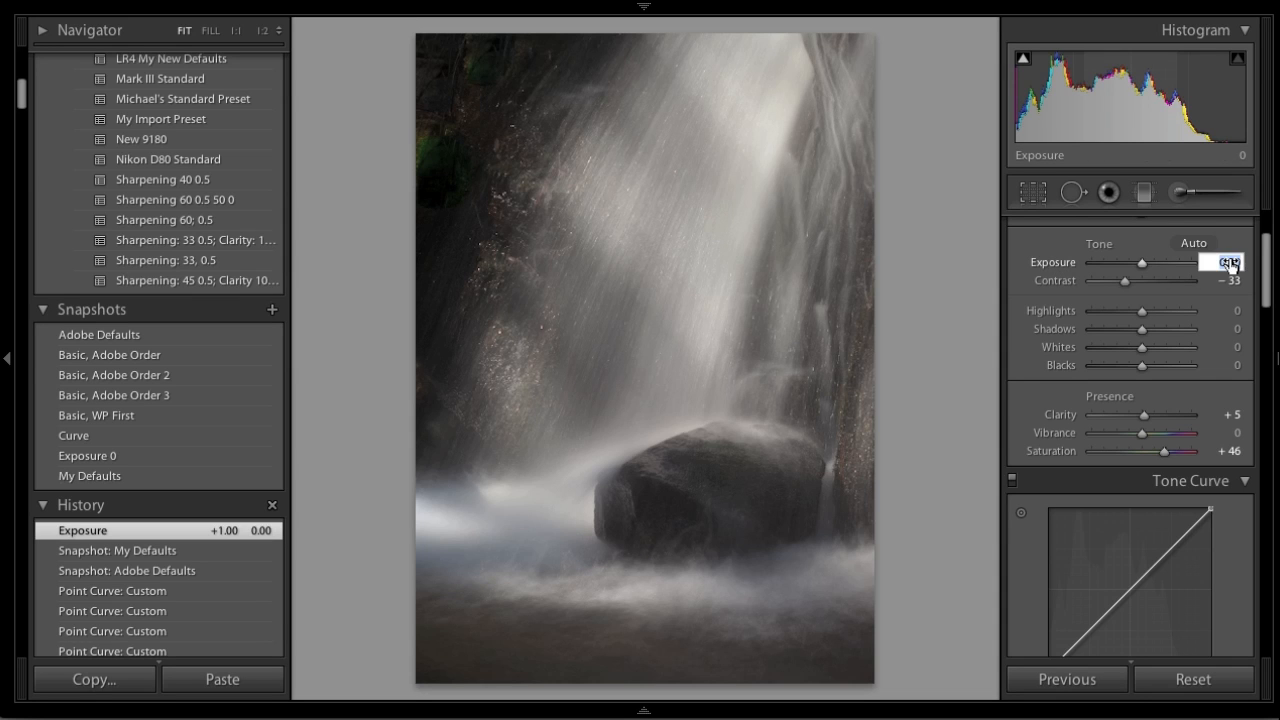
{"action": "type", "text": "-1"}
{"action": "key", "text": "Return"}
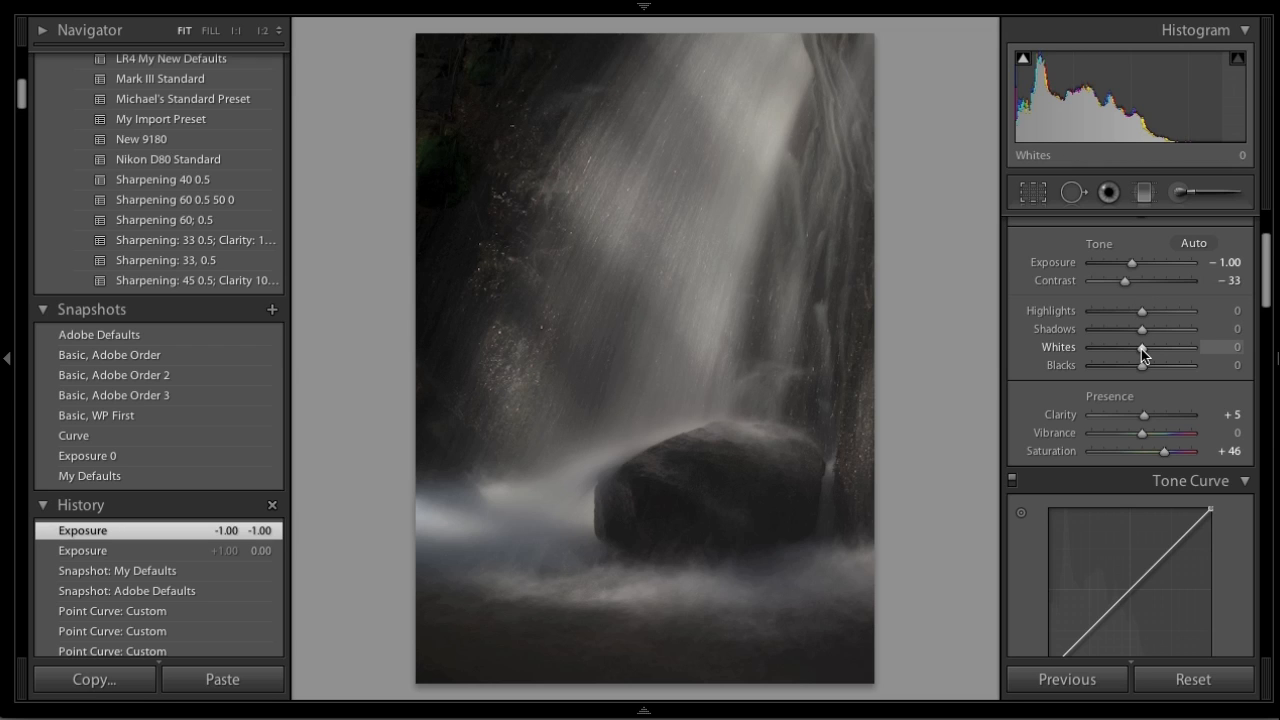
Raise Whites to +63 and compare the photo with the Exposure 0.00 history state, ending on the raised-Whites version.
{"action": "left_click_drag", "start_coordinate": [1141, 349], "coordinate": [1172, 352]}
{"action": "key", "text": "alt"}
{"action": "key", "text": "alt"}
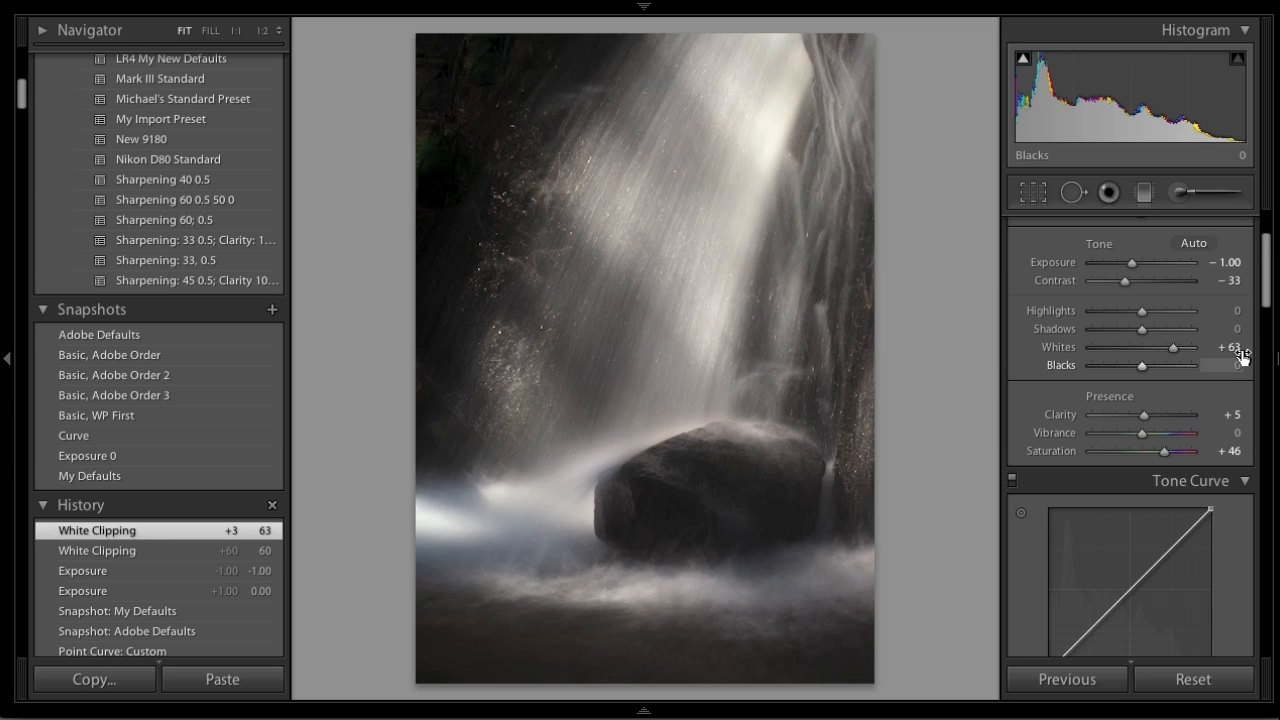
{"action": "left_click", "coordinate": [190, 592]}
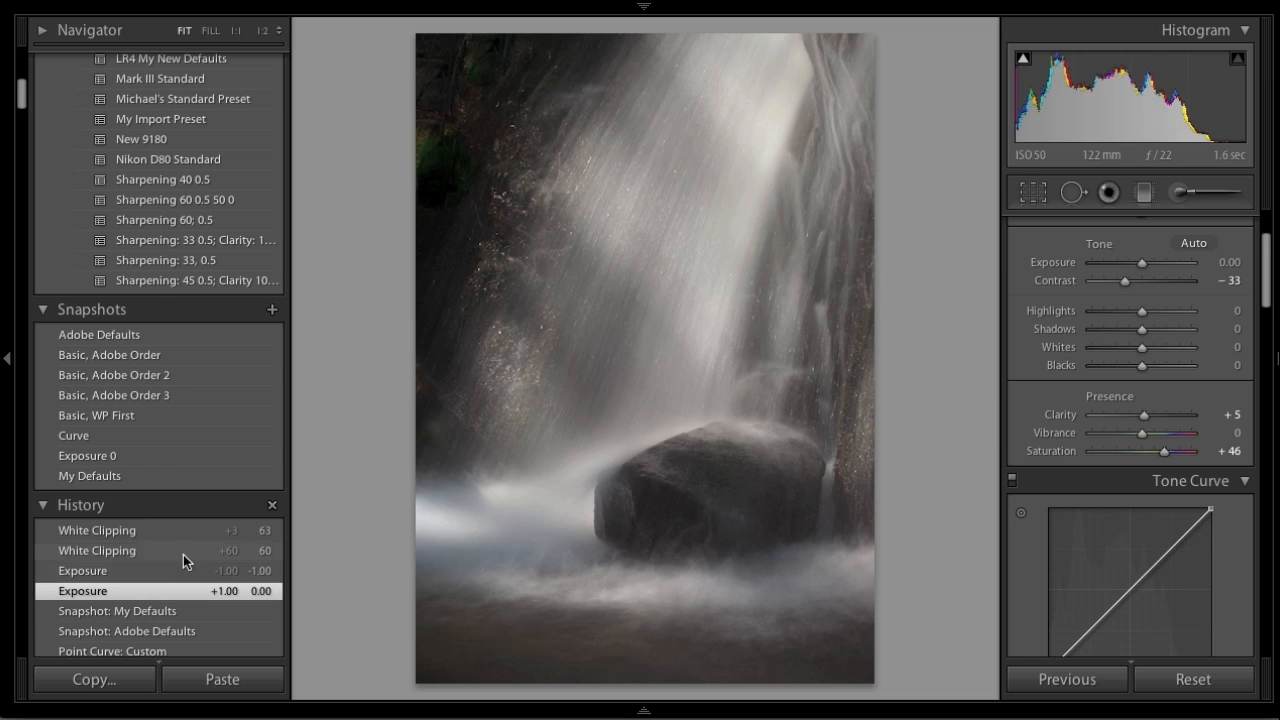
{"action": "left_click", "coordinate": [171, 530]}
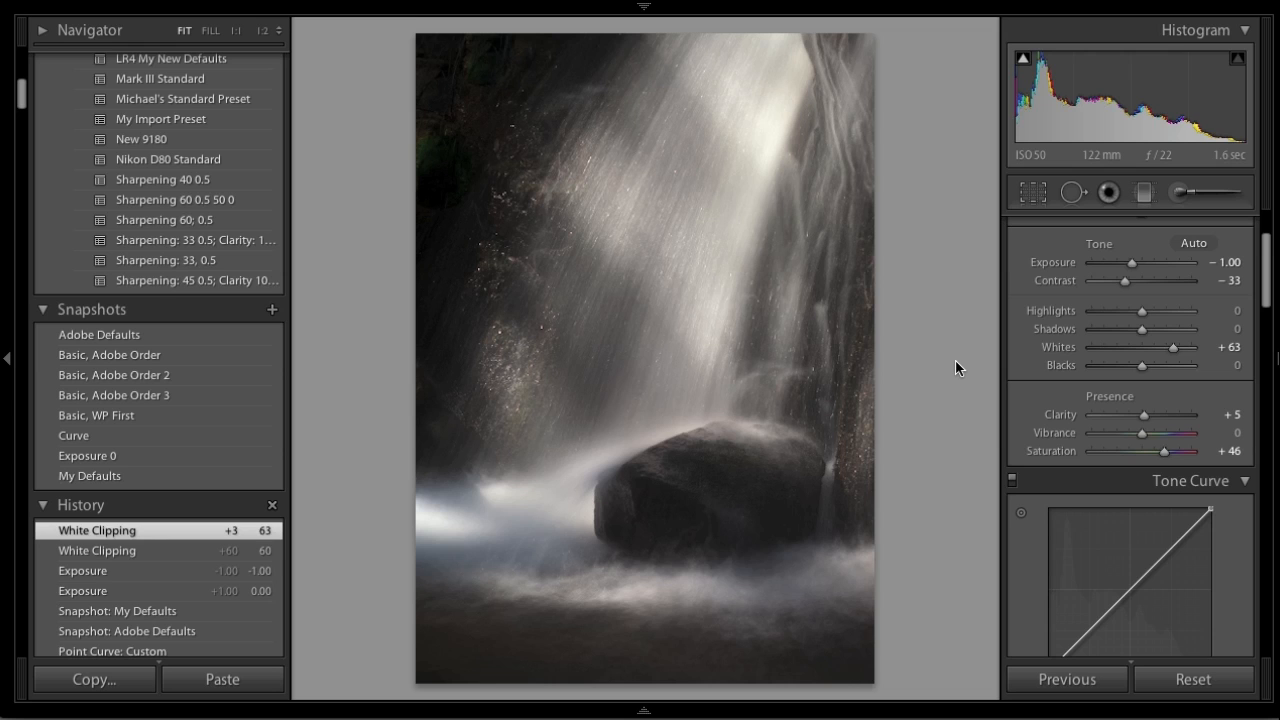
Reset Whites to 0 and bring the whole tone curve into view.
{"action": "scroll", "coordinate": [1112, 359], "scroll_direction": "down", "scroll_amount": 1}
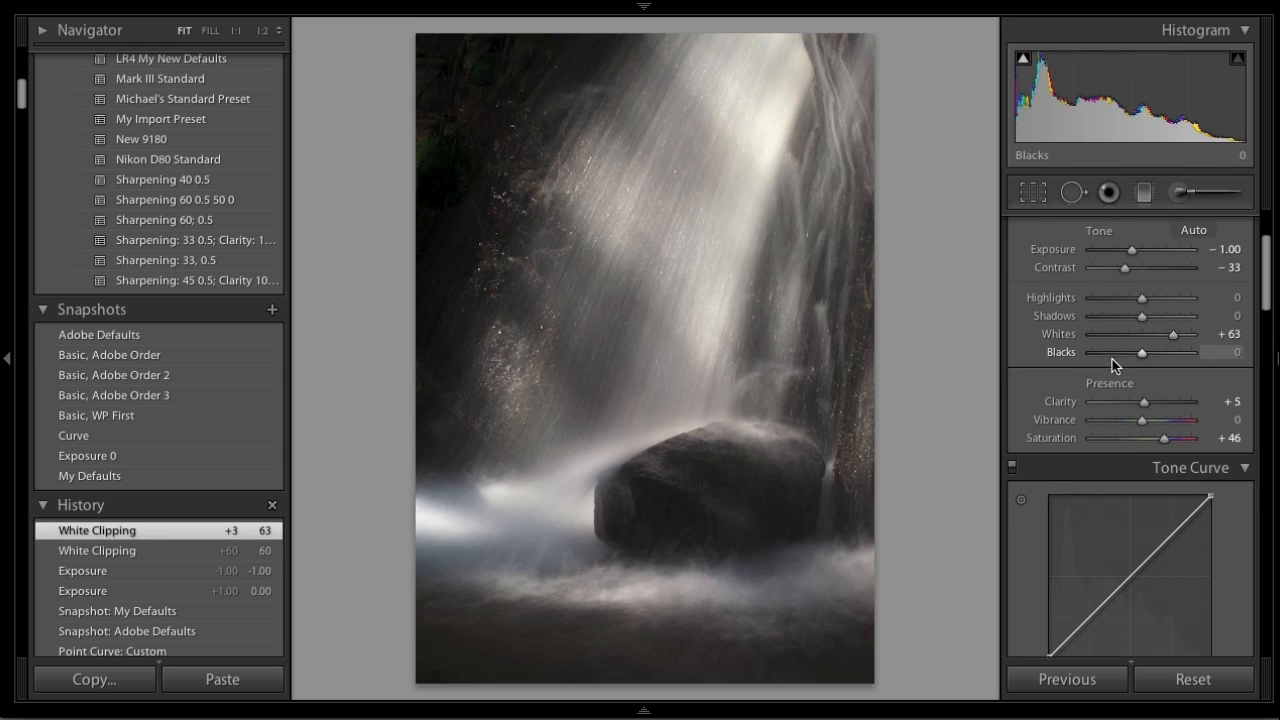
{"action": "scroll", "coordinate": [1112, 359], "scroll_direction": "down", "scroll_amount": 5}
{"action": "scroll", "coordinate": [1112, 359], "scroll_direction": "up", "scroll_amount": 4}
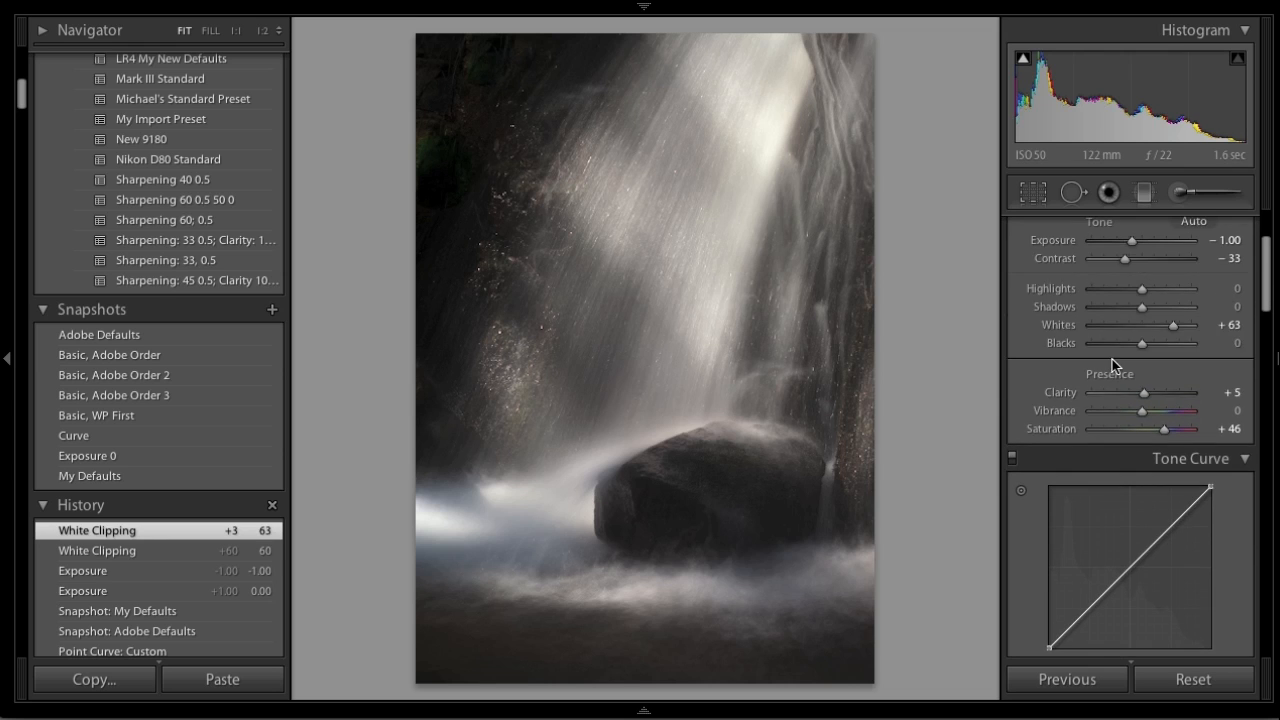
{"action": "double_click", "coordinate": [1065, 333]}
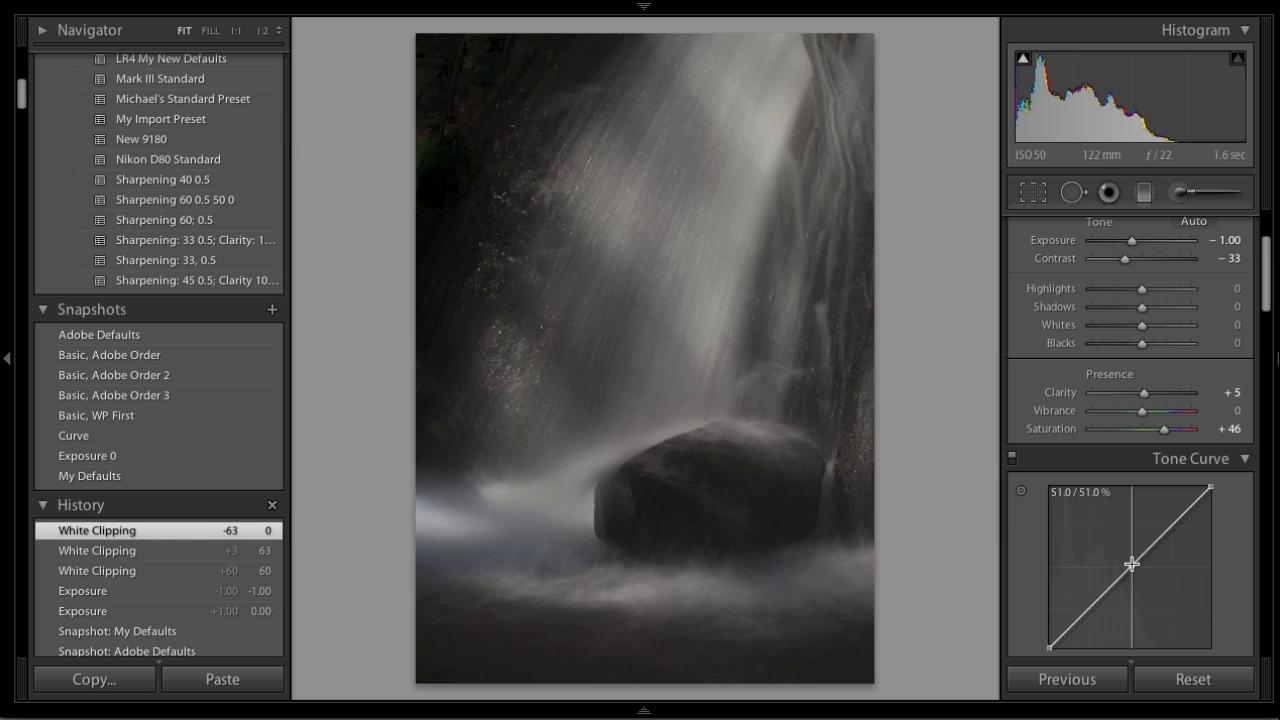
Try raising a midtone point on the tone curve to about 45.5 / 62.4 %, and remove that point.
{"action": "left_click_drag", "start_coordinate": [1131, 564], "coordinate": [1122, 547]}
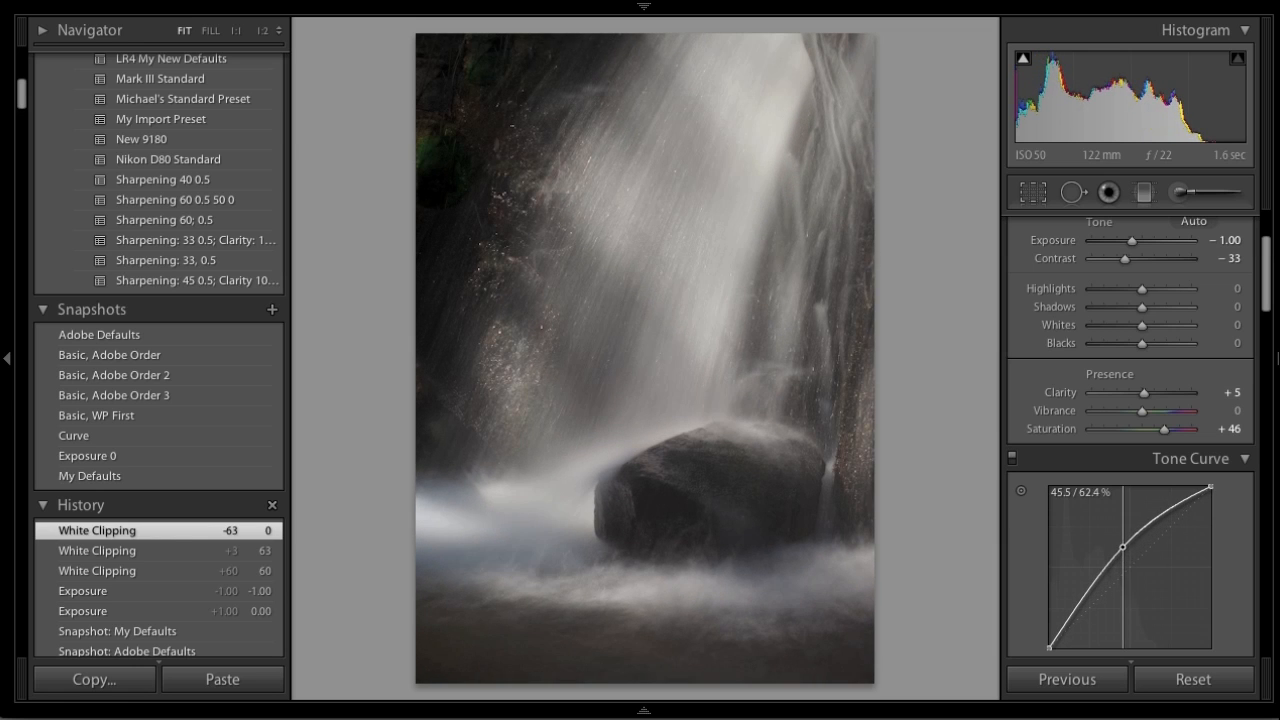
{"action": "double_click", "coordinate": [1122, 547]}
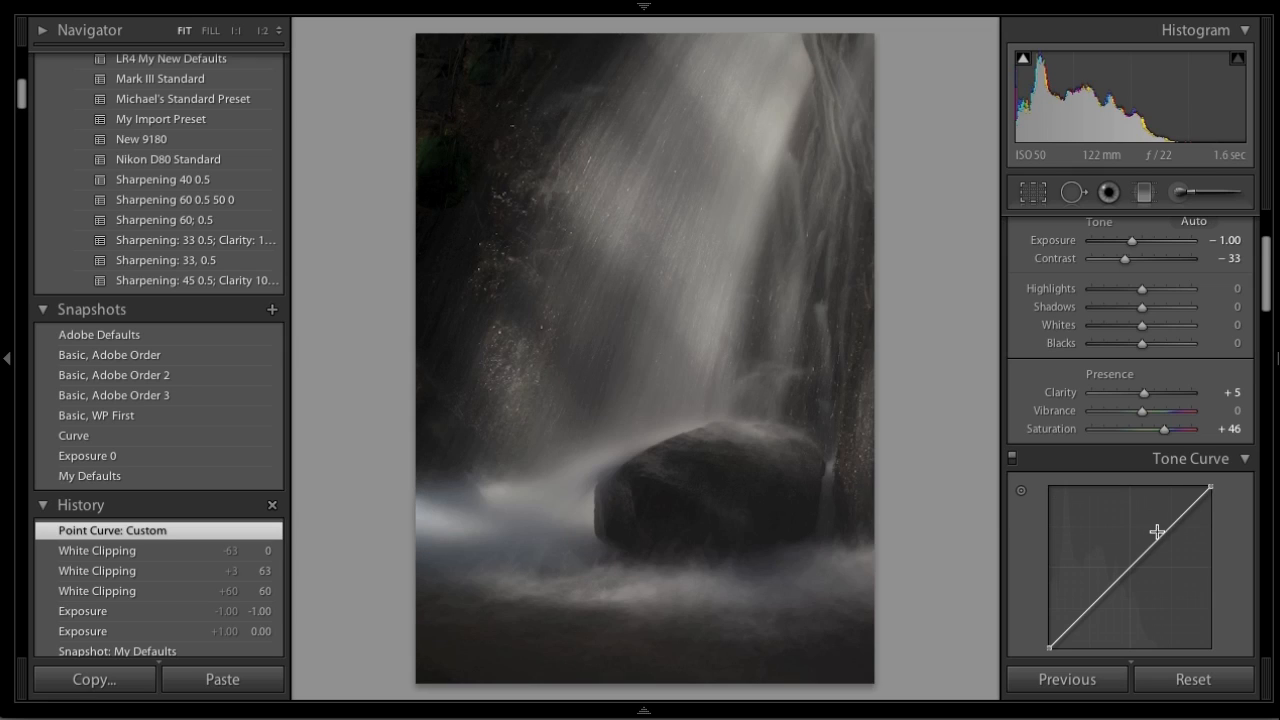
Shape the point curve with a shadow anchor, the white point moved in to about 74.1 / 100 %, and an upper-midtone point near 57.6 / 73.3 %.
{"action": "left_click", "coordinate": [1100, 598]}
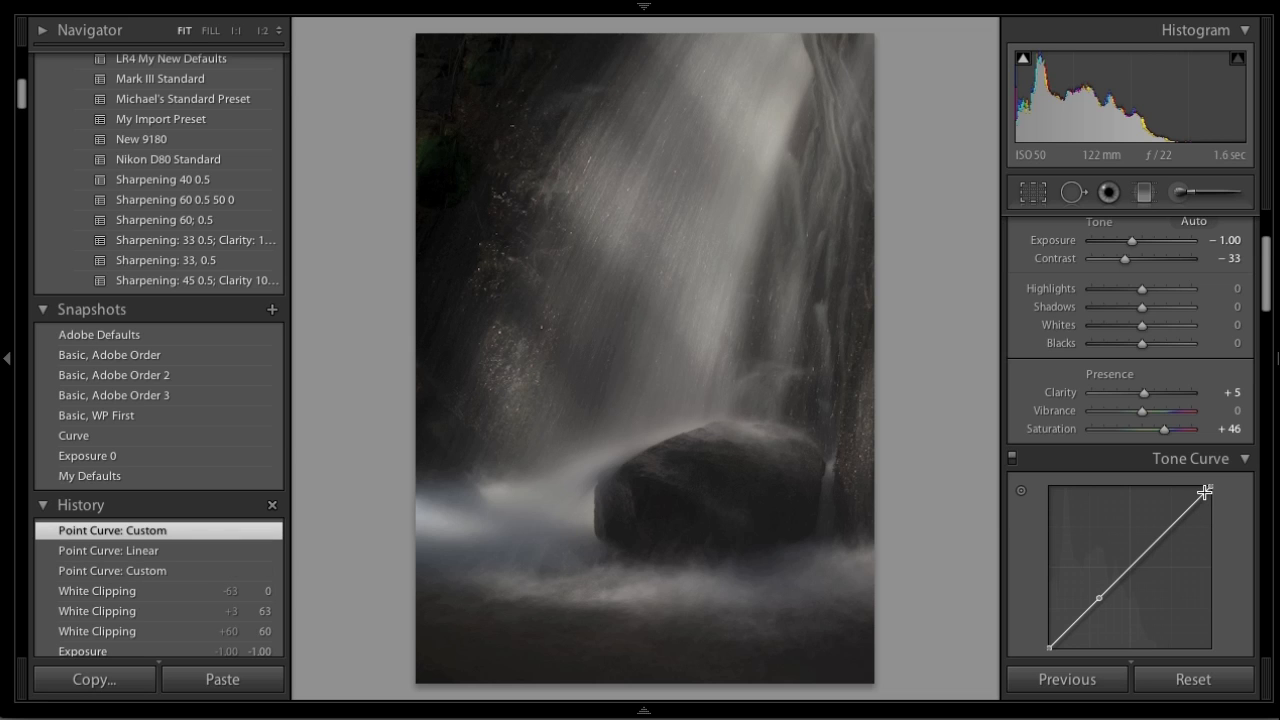
{"action": "left_click_drag", "start_coordinate": [1204, 492], "coordinate": [1169, 487]}
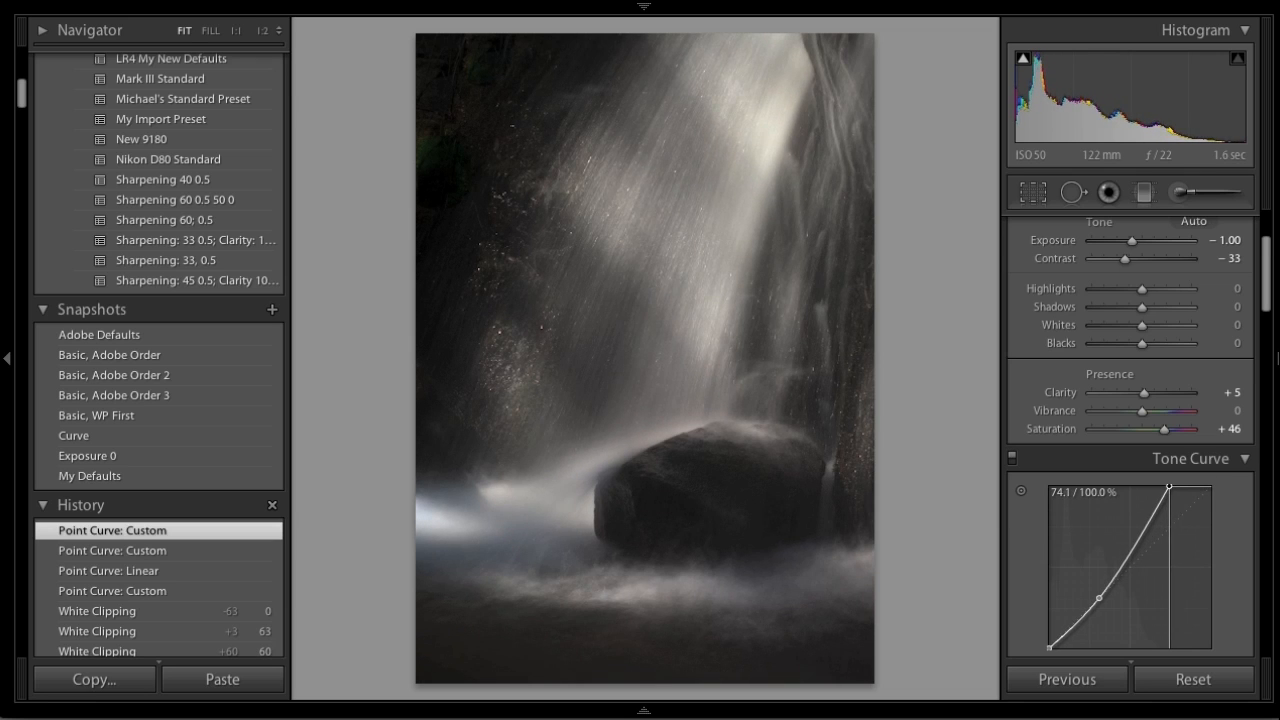
{"action": "left_click", "coordinate": [1142, 529]}
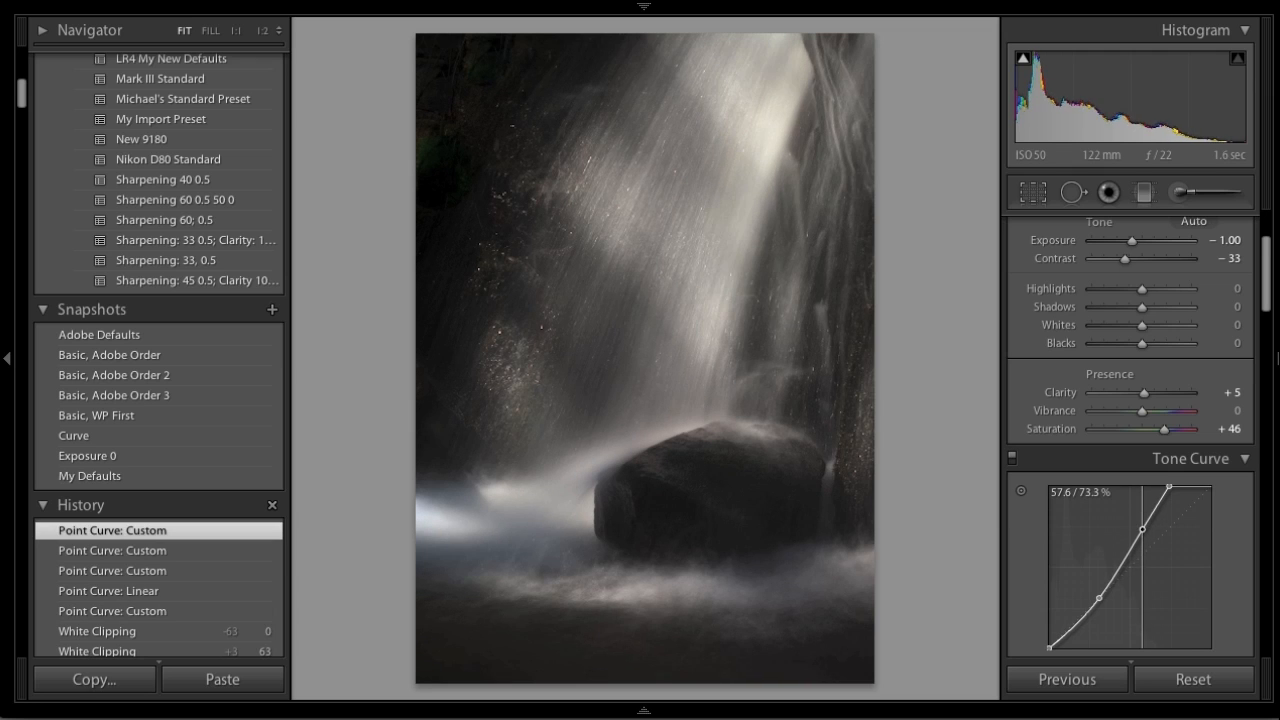
{"action": "left_click_drag", "start_coordinate": [1142, 529], "coordinate": [1142, 527]}
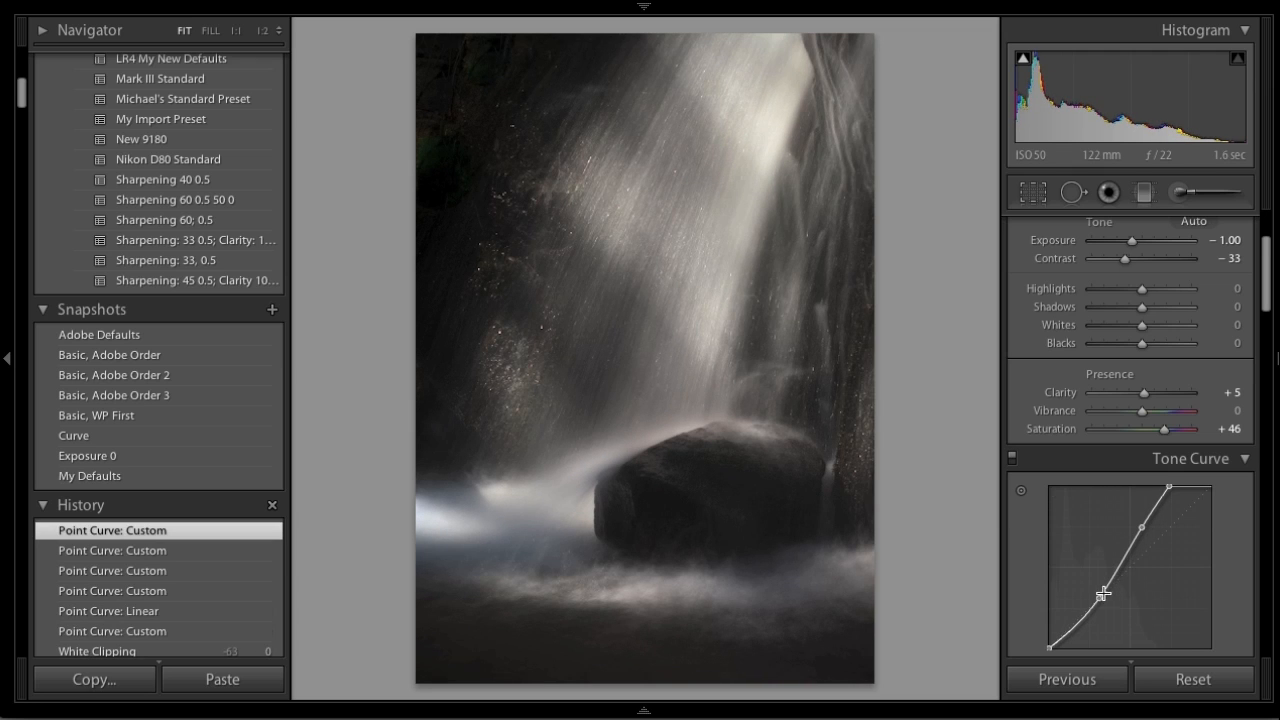
{"action": "left_click_drag", "start_coordinate": [1098, 596], "coordinate": [1097, 598]}
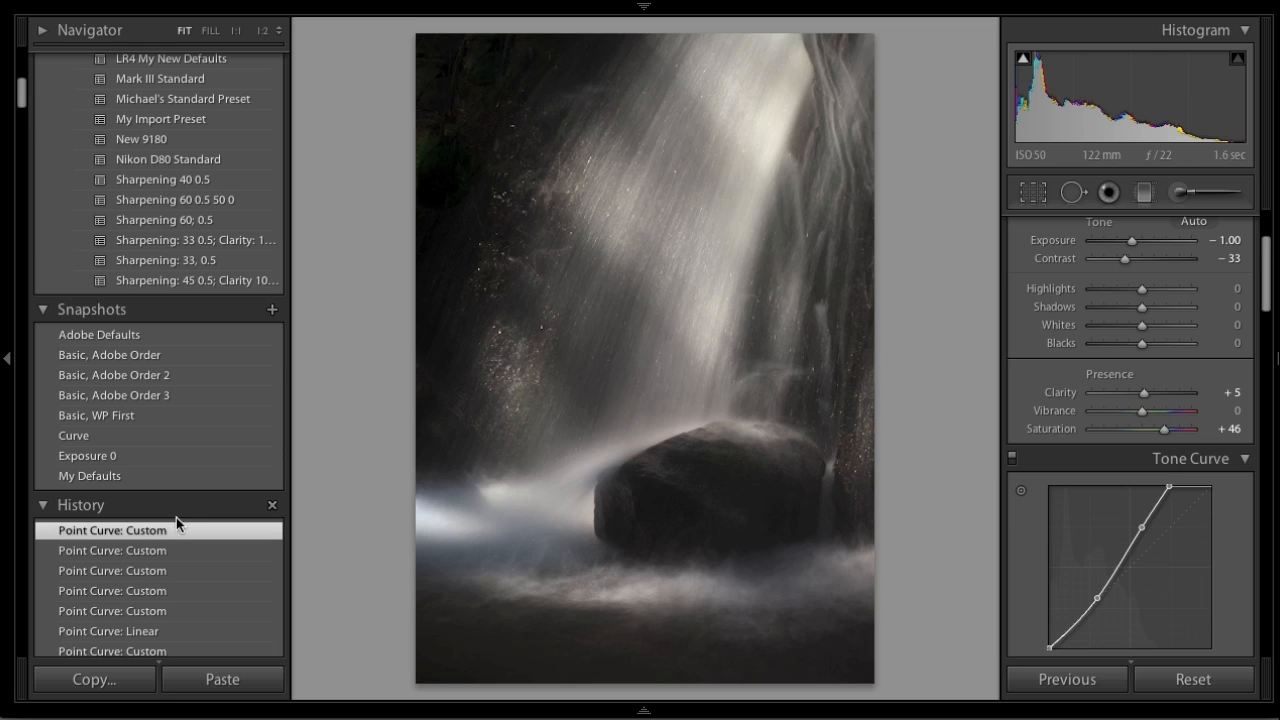
Return the photo to the history state with Whites at +63.
{"action": "scroll", "coordinate": [176, 517], "scroll_direction": "down", "scroll_amount": 3}
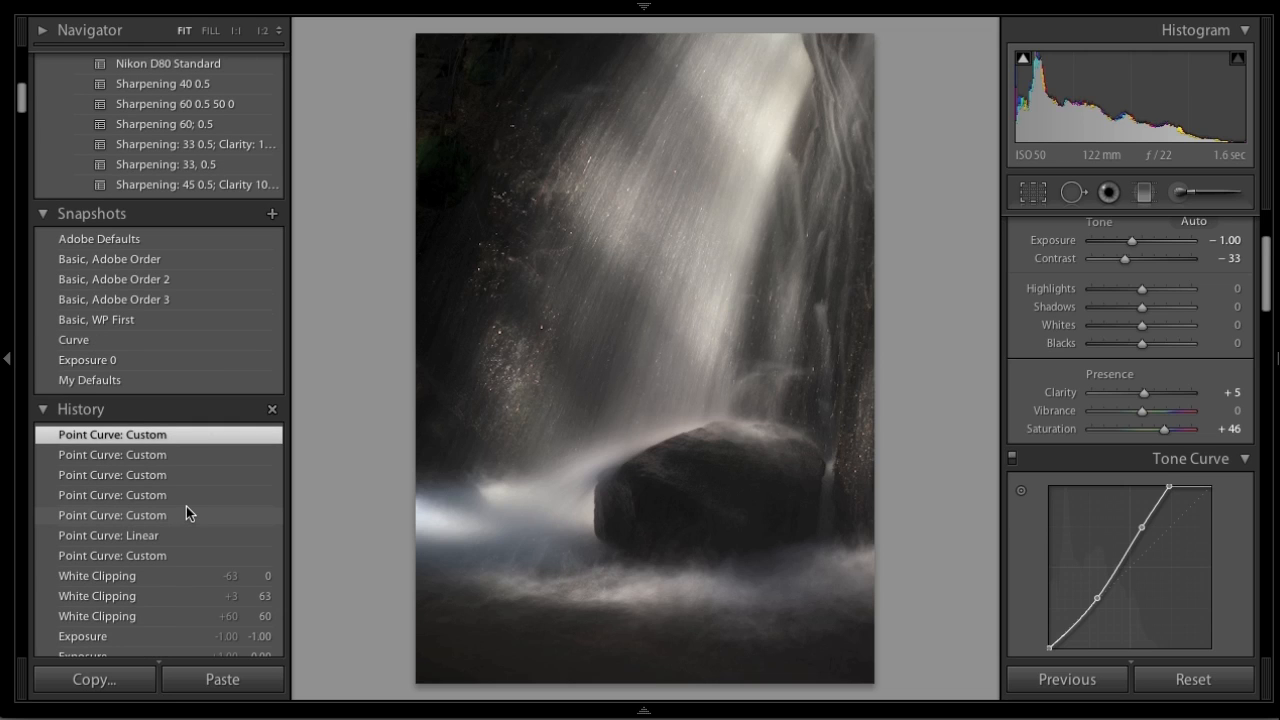
{"action": "scroll", "coordinate": [186, 506], "scroll_direction": "down", "scroll_amount": 1}
{"action": "left_click", "coordinate": [180, 595]}
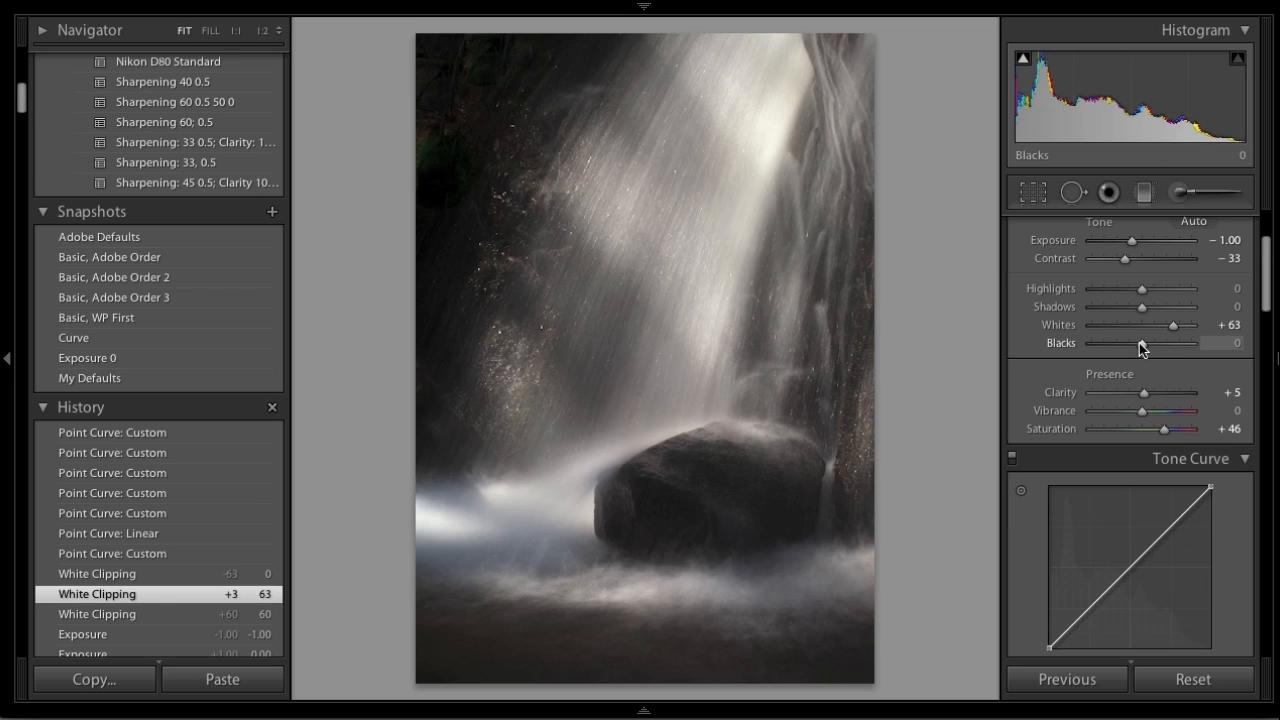
Check the photo with the clipping indicators, and try Contrast at 0.
{"action": "key", "text": "j"}
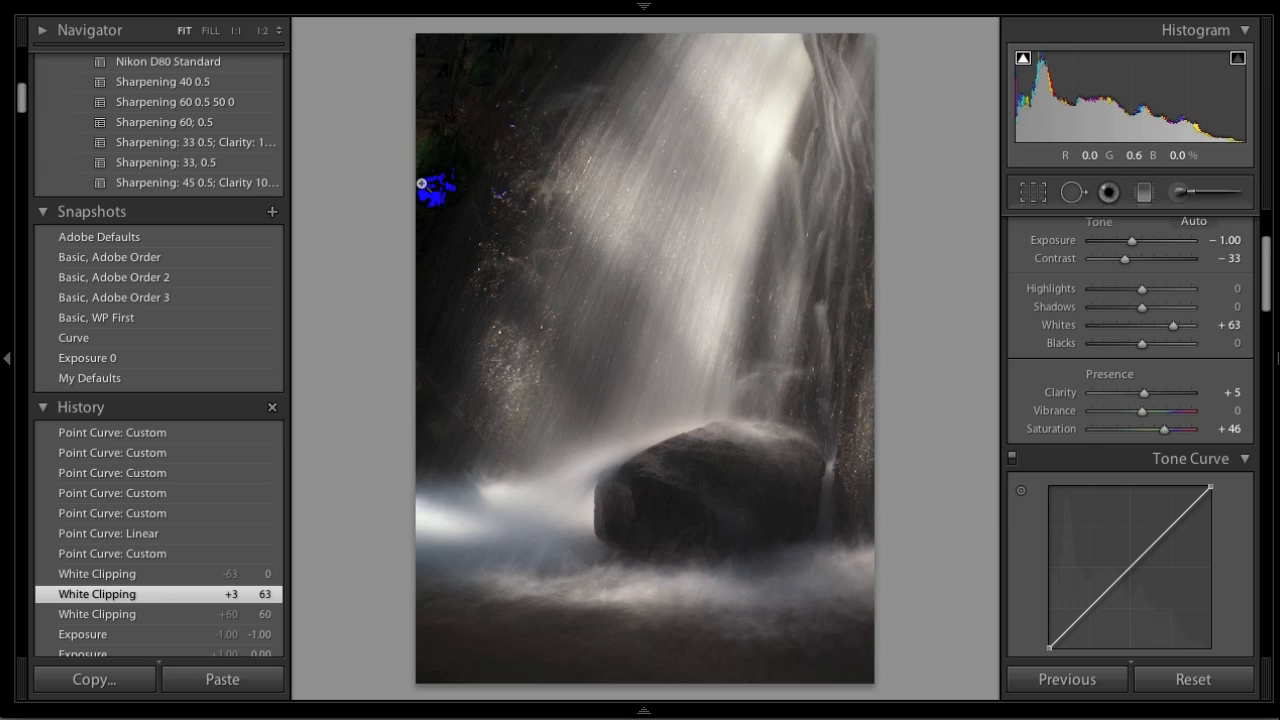
{"action": "key", "text": "j"}
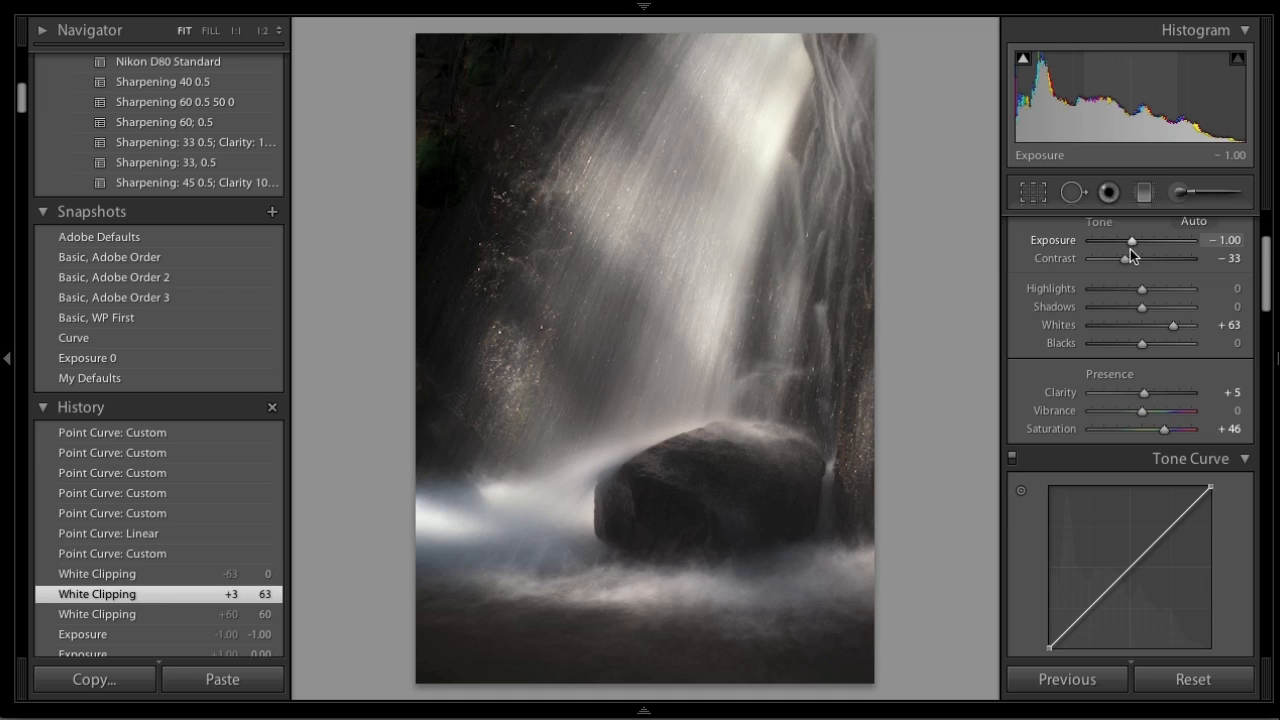
{"action": "left_click_drag", "start_coordinate": [1124, 260], "coordinate": [1140, 253]}
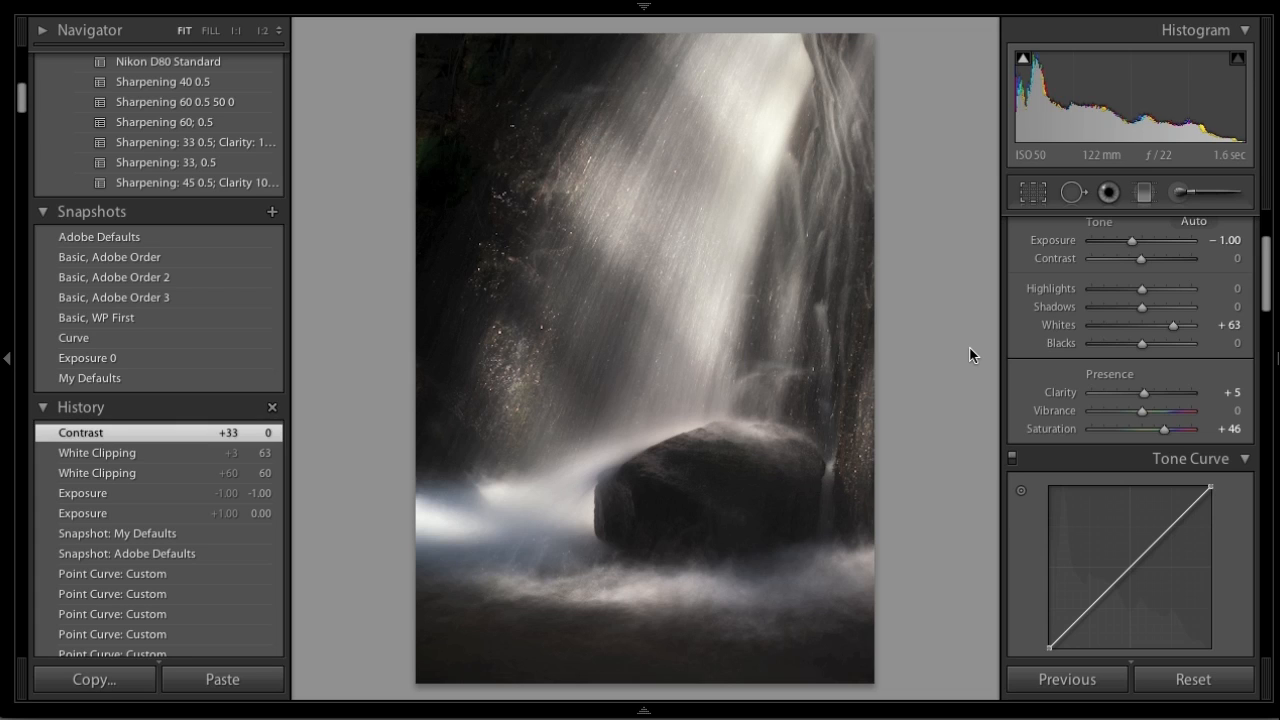
Restore the My Defaults snapshot, and move the point curve's white point inward along the top edge, checking the clipping indicators.
{"action": "left_click", "coordinate": [146, 378]}
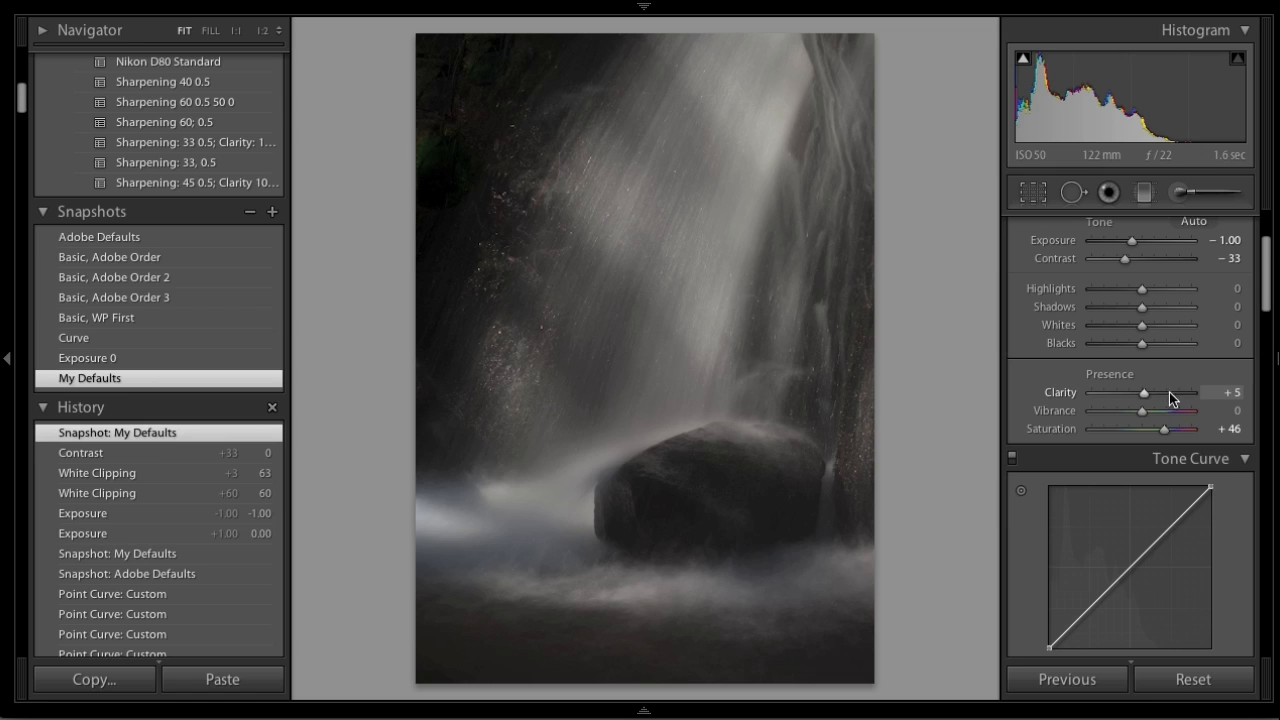
{"action": "left_click_drag", "start_coordinate": [1211, 486], "coordinate": [1161, 487]}
{"action": "key", "text": "j"}
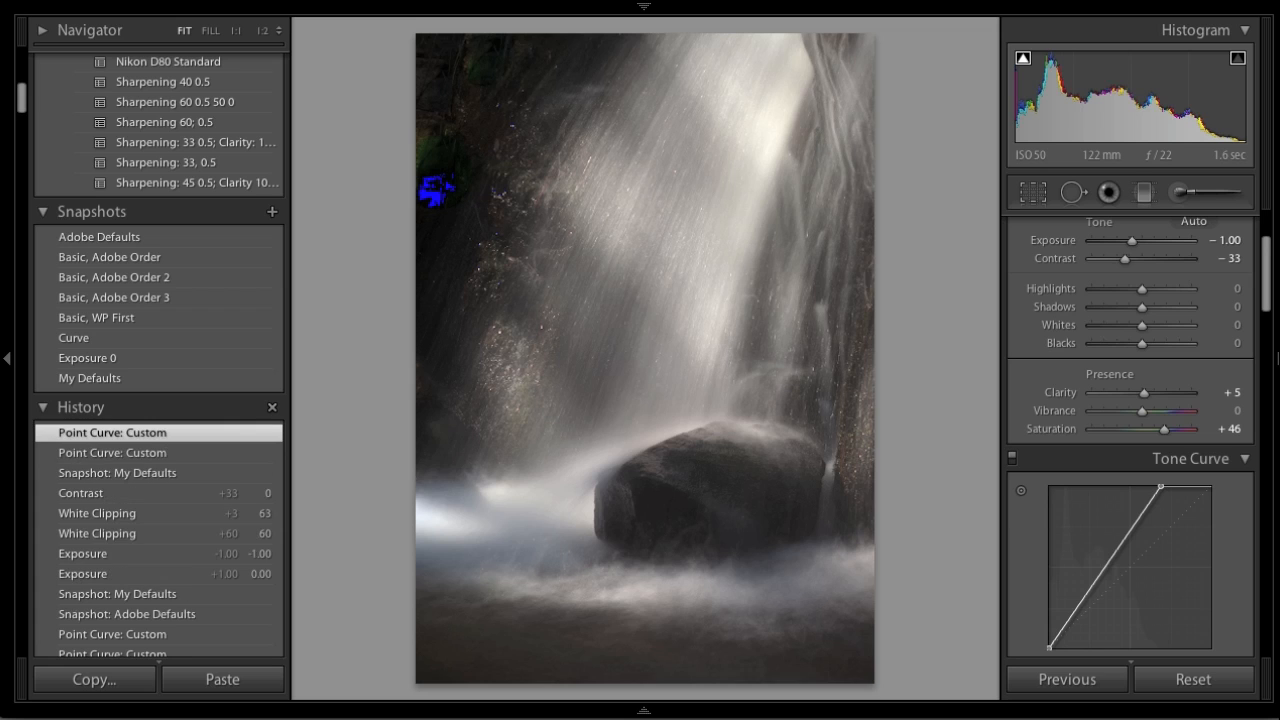
{"action": "key", "text": "j"}
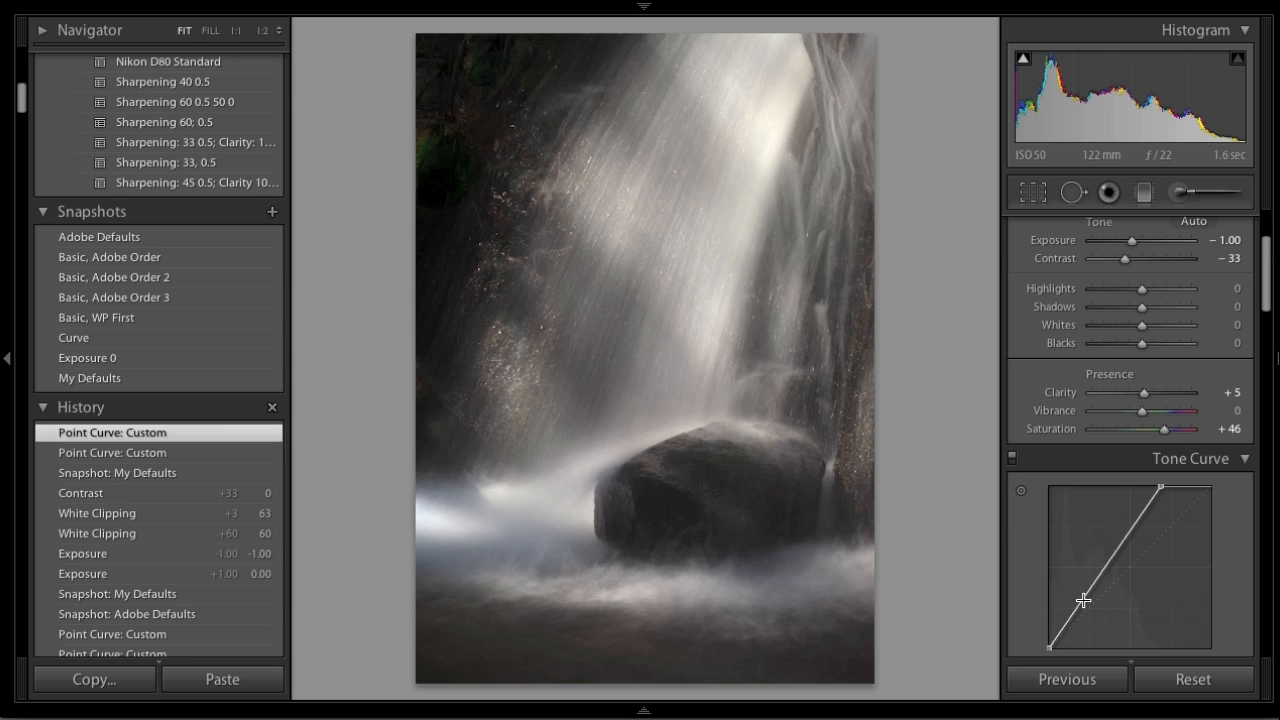
Shape the waterfall photo's point curve with a lowered shadow point and an upper-midtone point near 52.5 / 76.9 %.
{"action": "mouse_move", "coordinate": [1084, 600]}
{"action": "left_click_drag", "start_coordinate": [1084, 600], "coordinate": [1089, 601]}
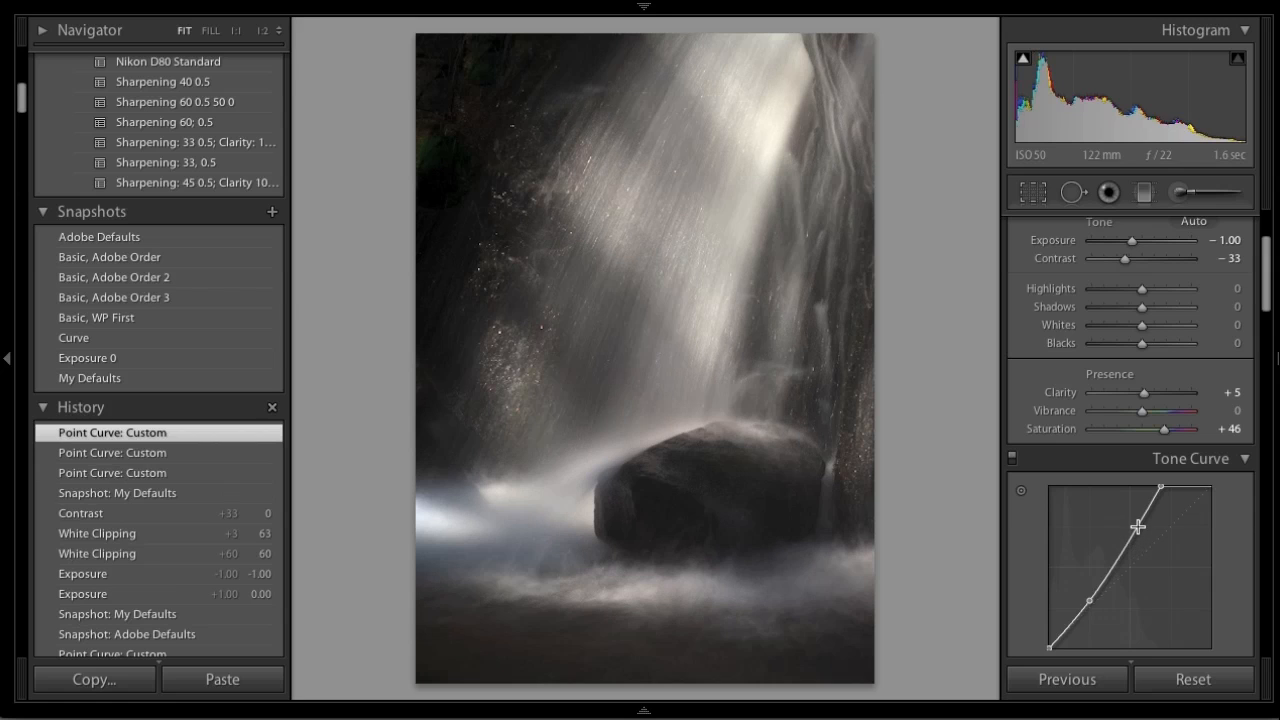
{"action": "left_click_drag", "start_coordinate": [1138, 526], "coordinate": [1134, 523]}
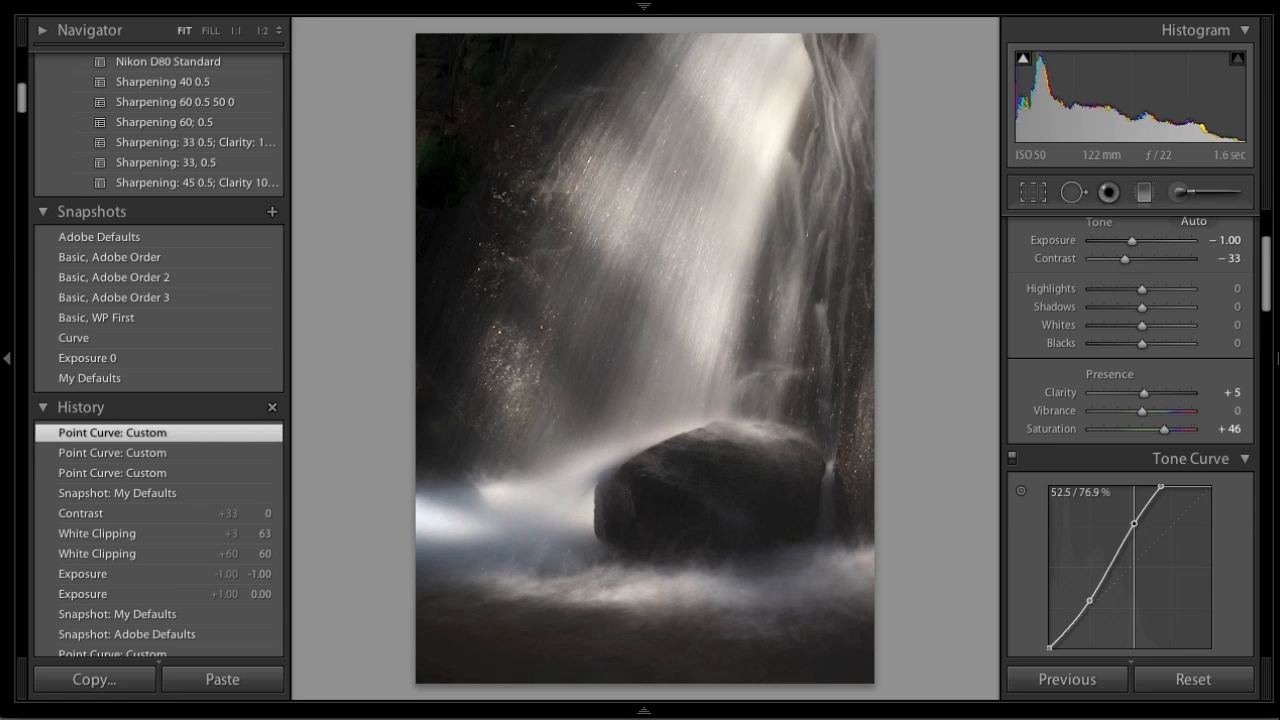
{"action": "left_click_drag", "start_coordinate": [1134, 523], "coordinate": [1134, 523]}
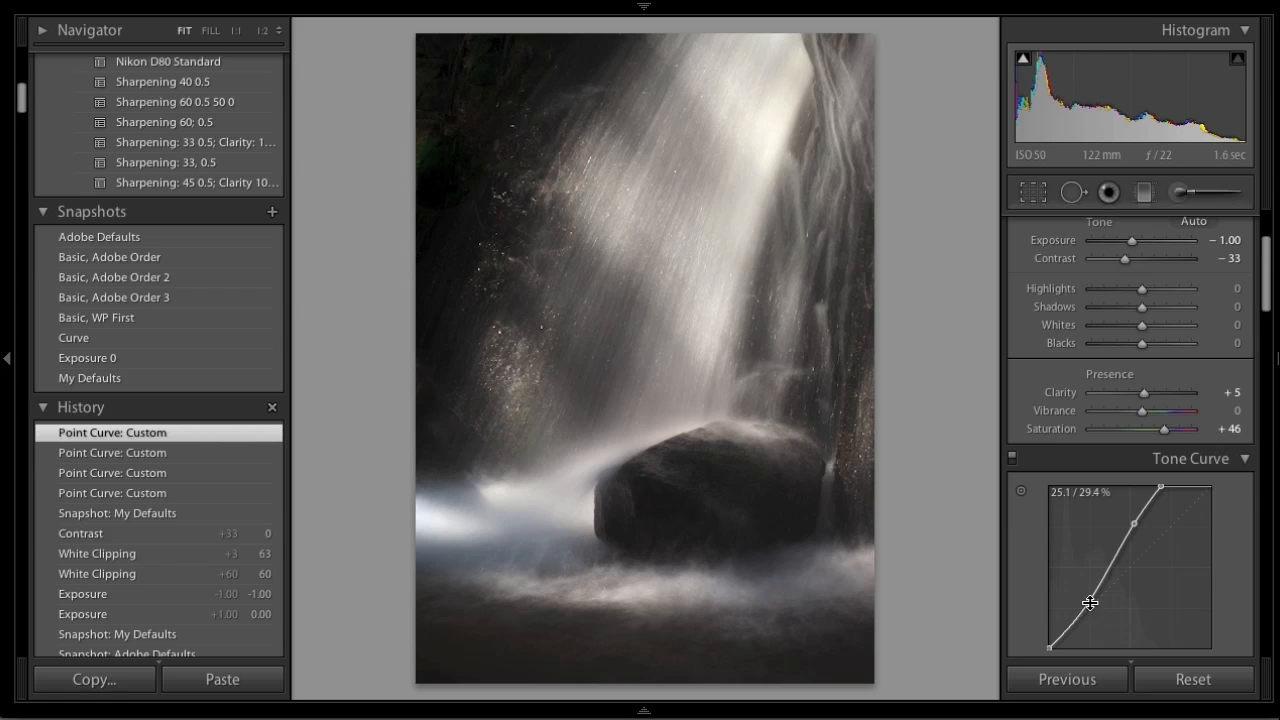
{"action": "left_click_drag", "start_coordinate": [1090, 602], "coordinate": [1088, 605]}
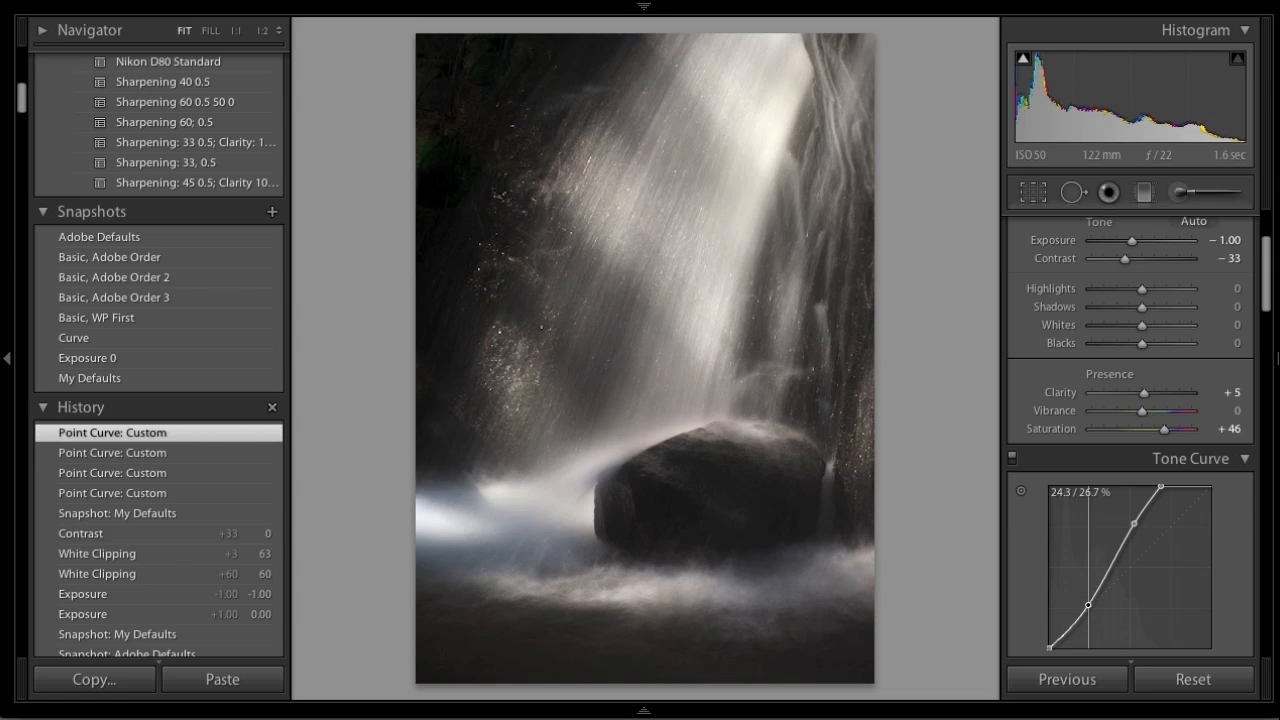
{"action": "left_click_drag", "start_coordinate": [1088, 605], "coordinate": [1089, 607]}
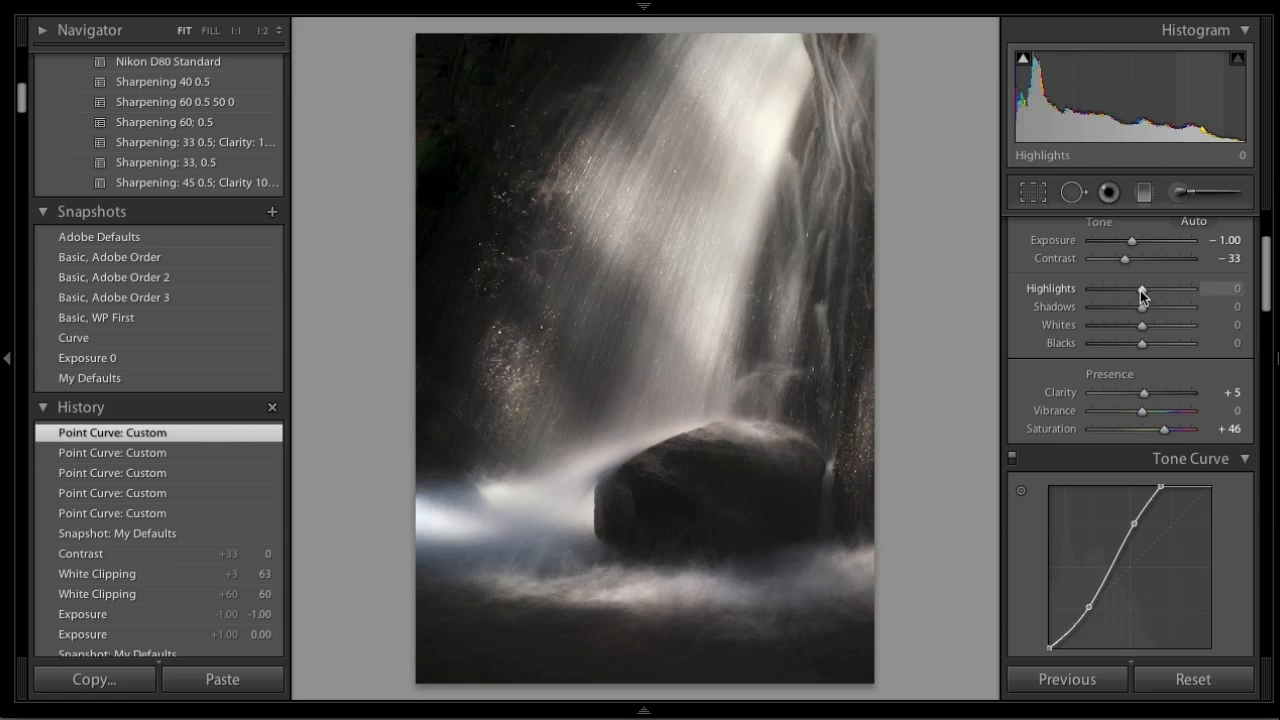
Try Shadows at -2, reset it to 0, and compare the curve version with the Contrast 0 history state.
{"action": "mouse_move", "coordinate": [1140, 308]}
{"action": "left_mouse_down"}
{"action": "mouse_move", "coordinate": [1112, 311]}
{"action": "mouse_move", "coordinate": [1139, 316]}
{"action": "left_mouse_up"}
{"action": "double_click", "coordinate": [1054, 306]}
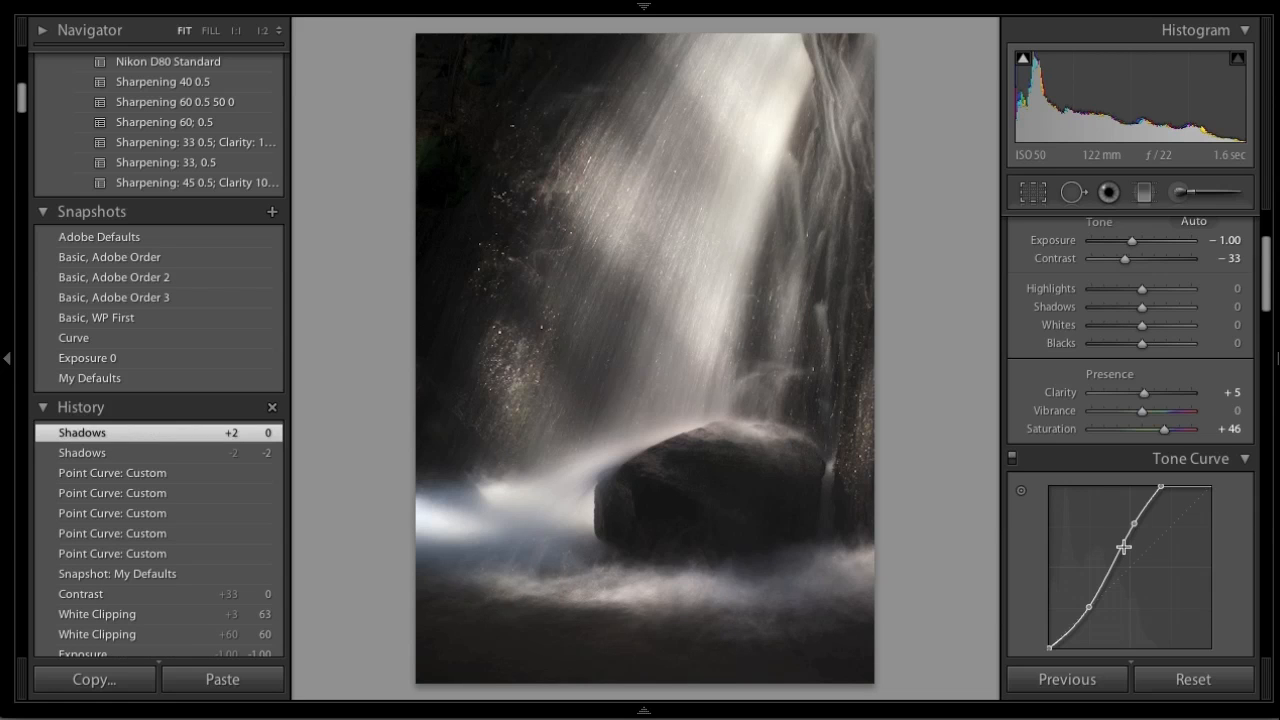
{"action": "left_click", "coordinate": [166, 594]}
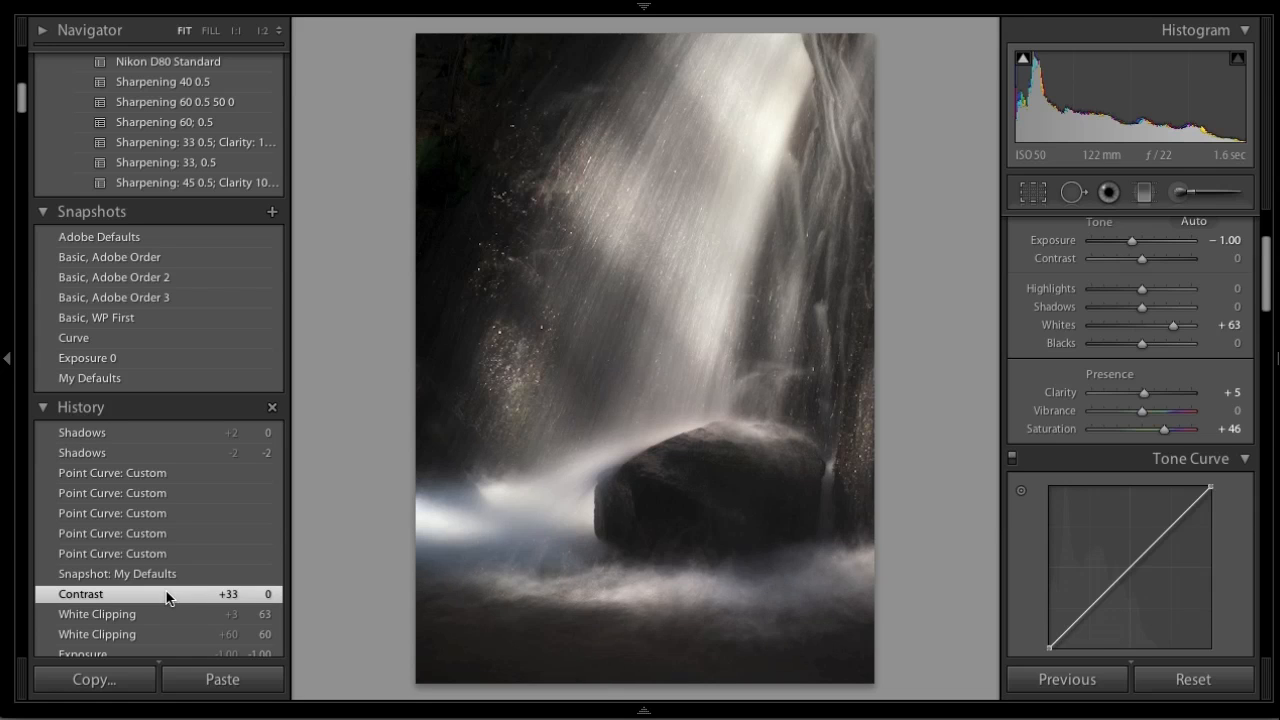
{"action": "left_click", "coordinate": [143, 436]}
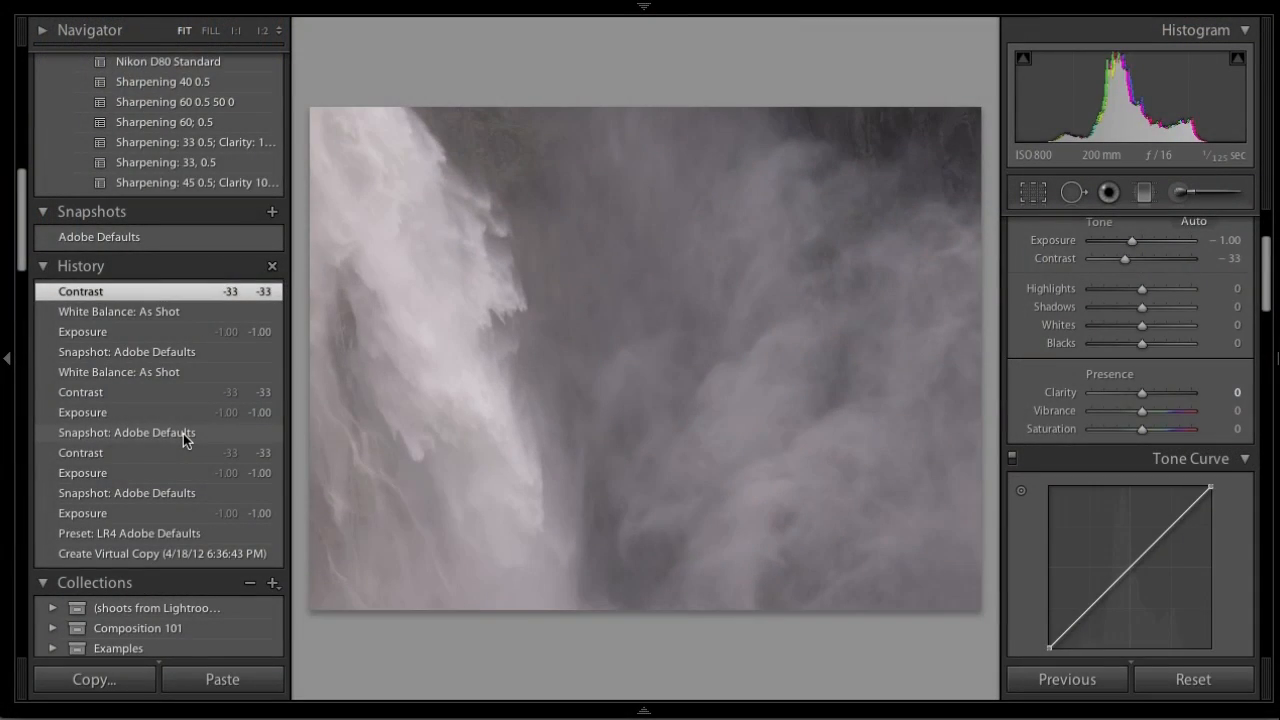
Open the snowy cliff reflection photo, apply the My Defaults snapshot, and compare it with the preceding Contrast -33 history state.
{"action": "left_click", "coordinate": [183, 433]}
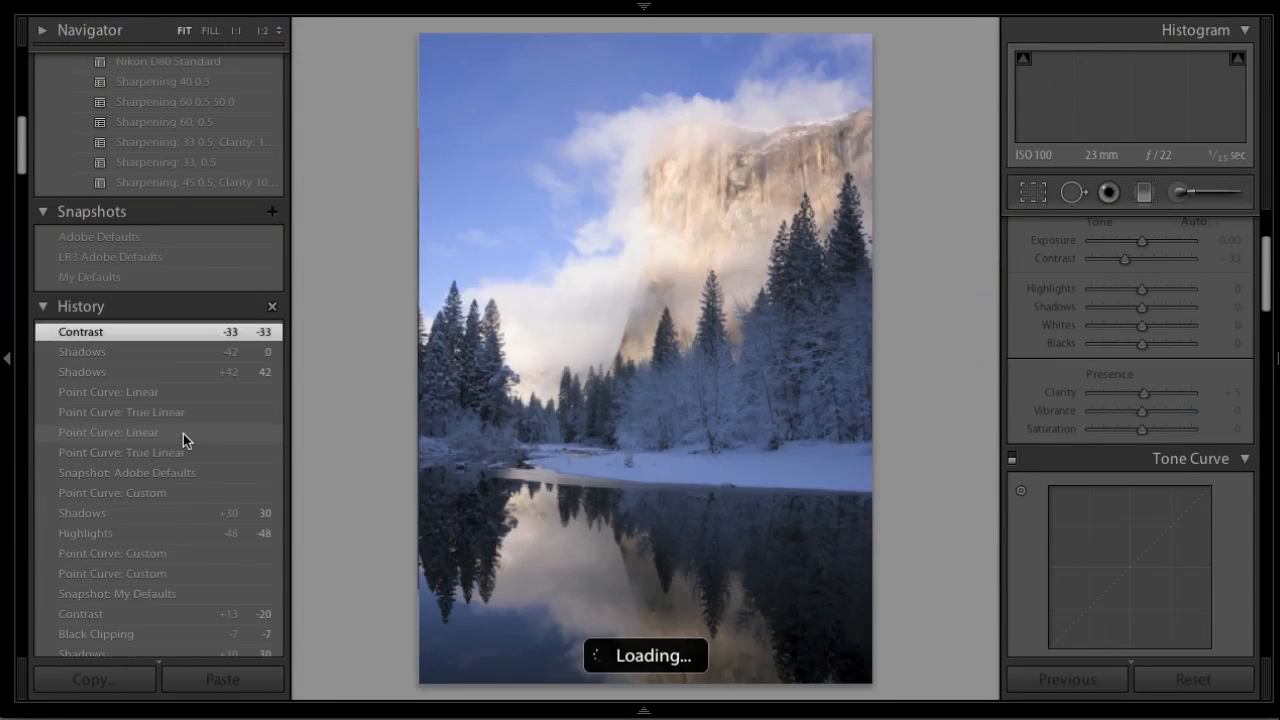
{"action": "left_click", "coordinate": [104, 275]}
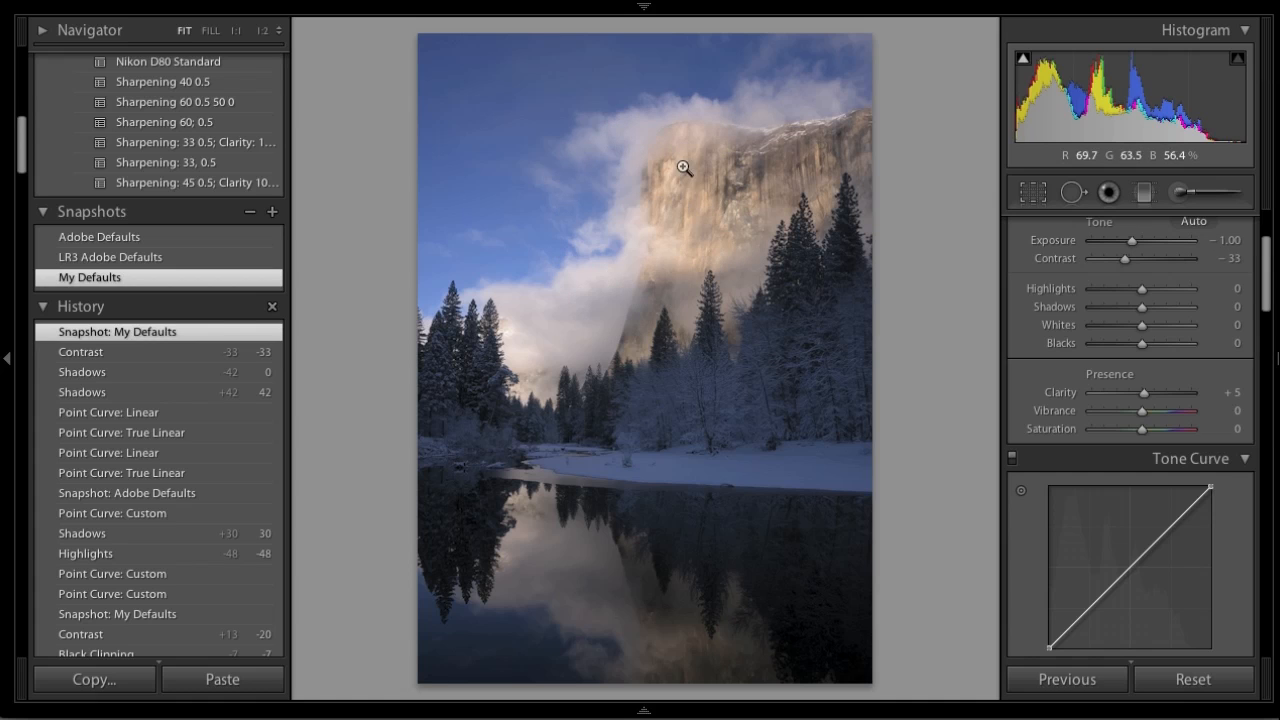
{"action": "left_click", "coordinate": [110, 356]}
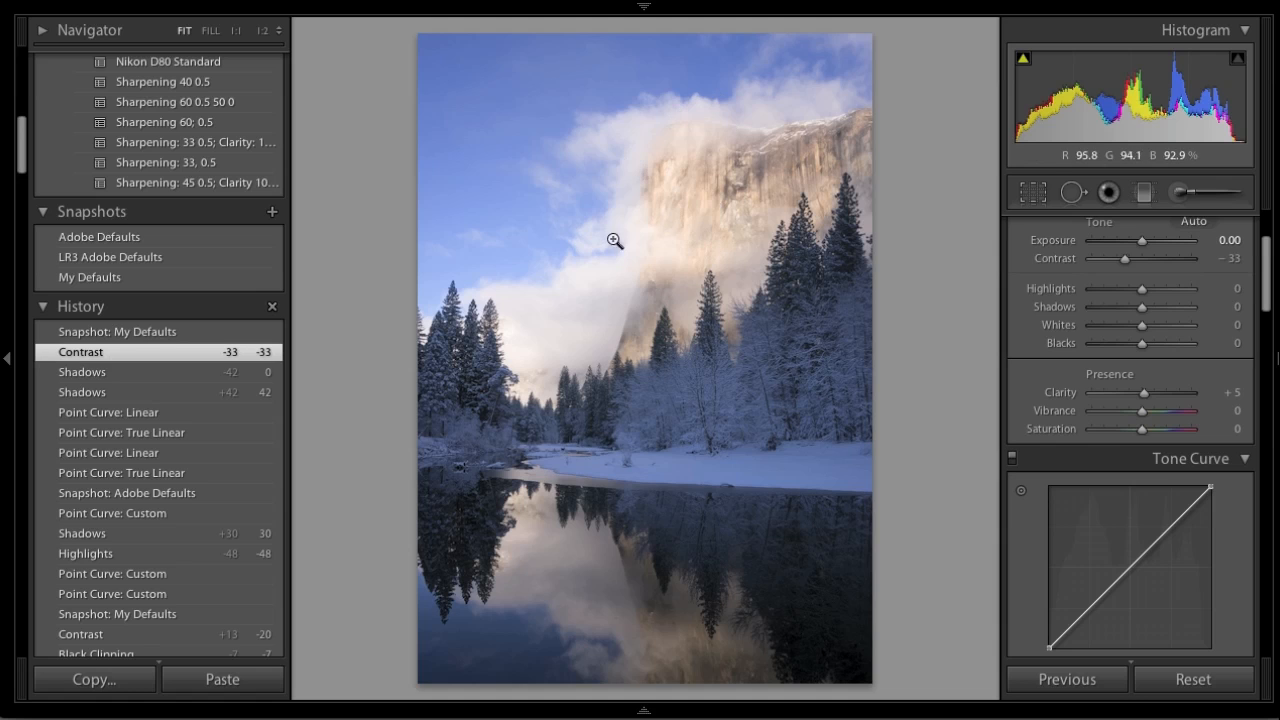
{"action": "left_click", "coordinate": [180, 334]}
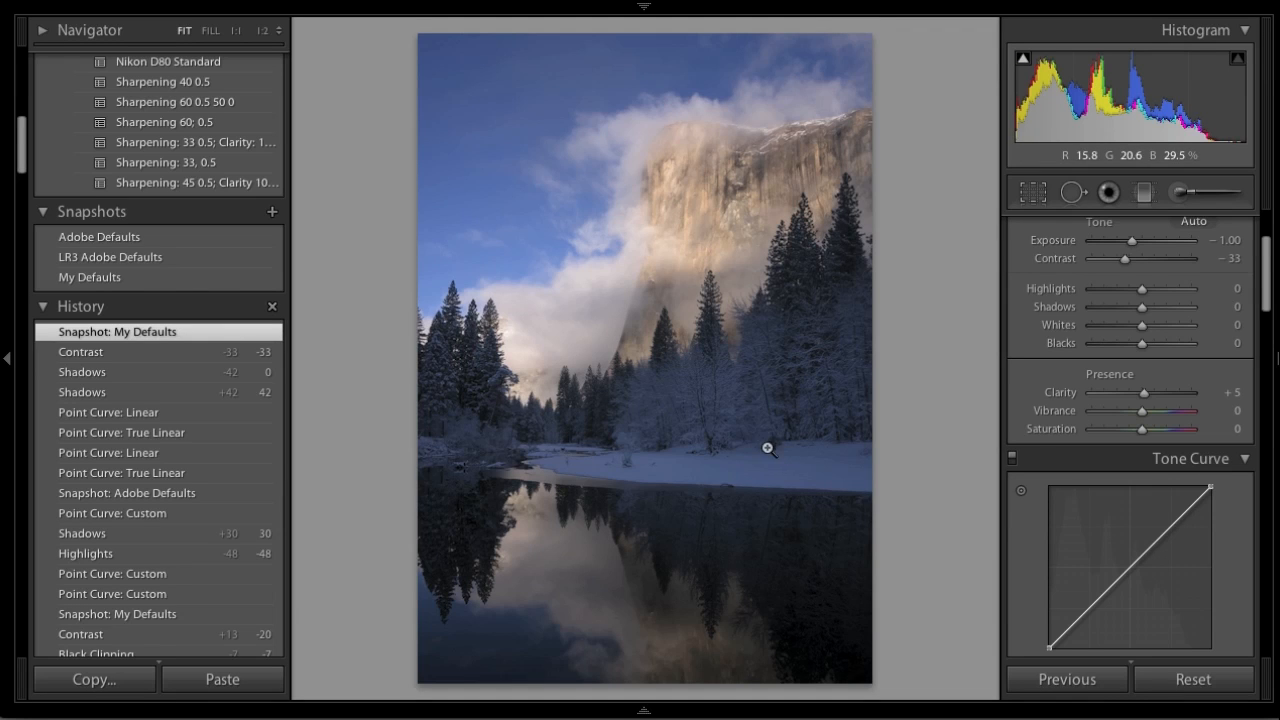
{"action": "left_click", "coordinate": [201, 355]}
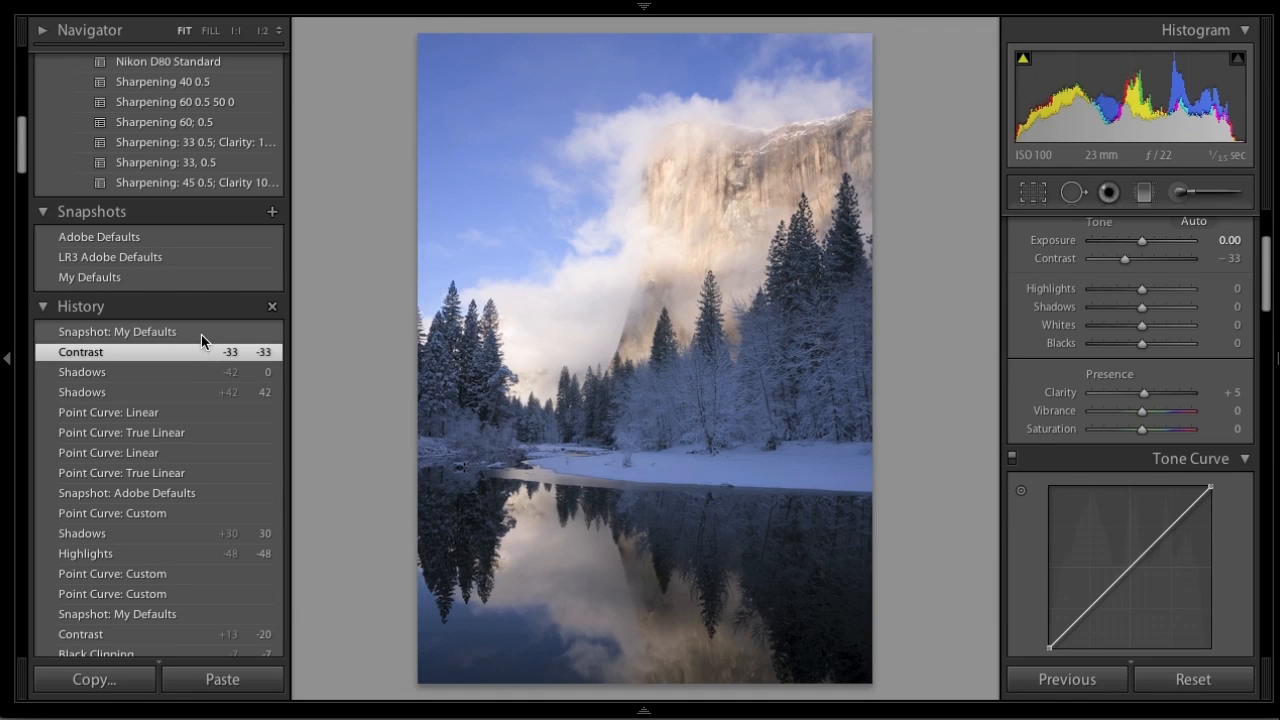
{"action": "left_click", "coordinate": [201, 334]}
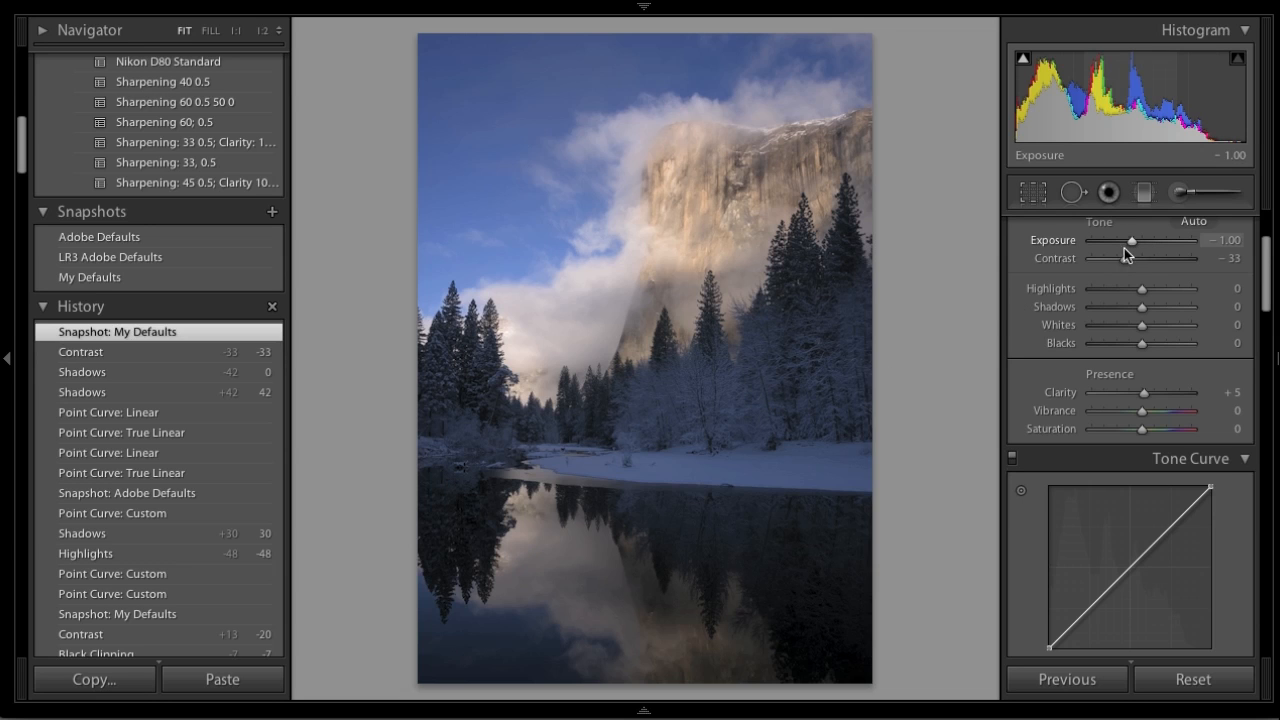
Set Exposure to -0.50, Highlights to -51 and Shadows to +30 on the snowy cliff photo.
{"action": "scroll", "coordinate": [1137, 252], "scroll_direction": "up", "scroll_amount": 1}
{"action": "scroll", "coordinate": [1137, 252], "scroll_direction": "up", "scroll_amount": 3}
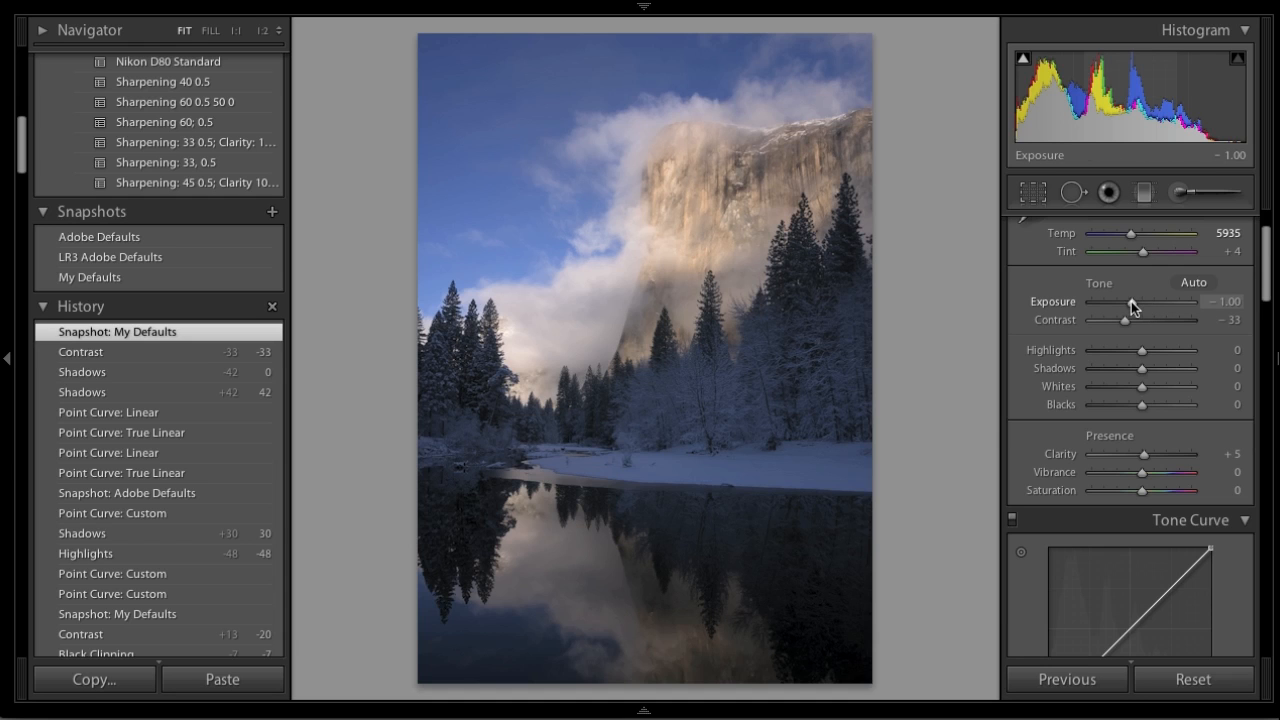
{"action": "left_click_drag", "start_coordinate": [1131, 301], "coordinate": [1136, 305]}
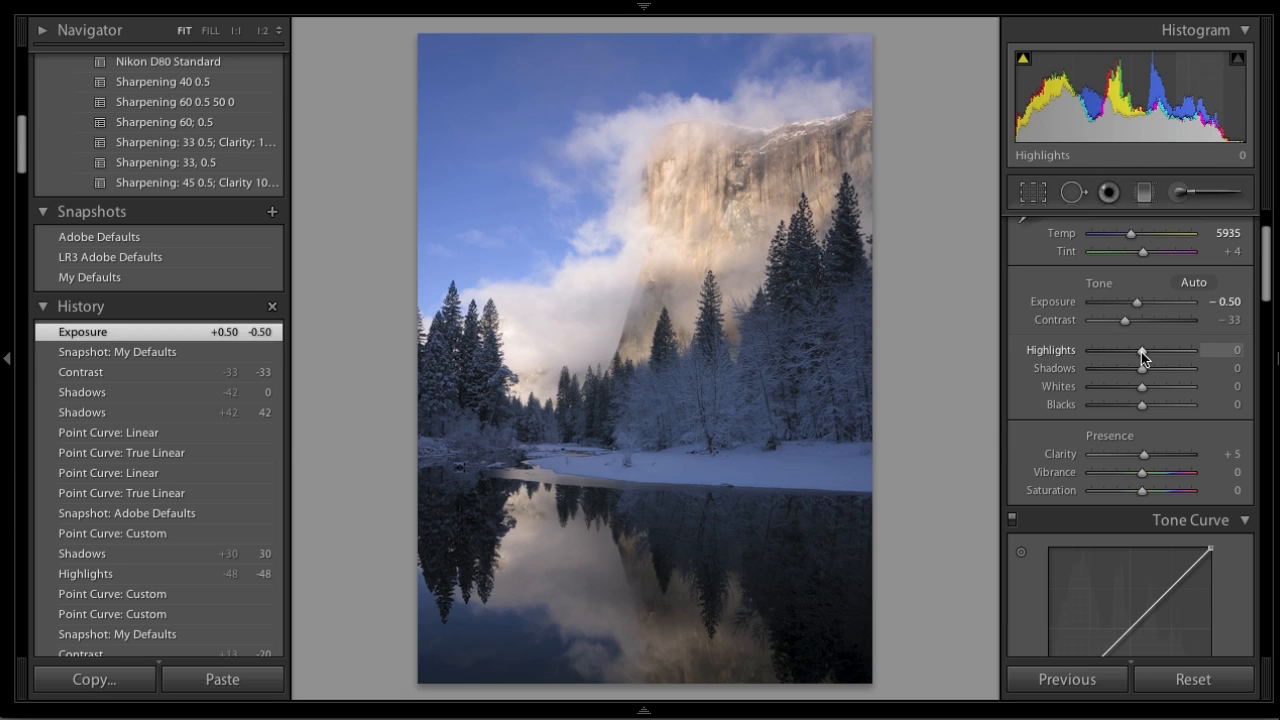
{"action": "left_click_drag", "start_coordinate": [1141, 351], "coordinate": [1115, 350]}
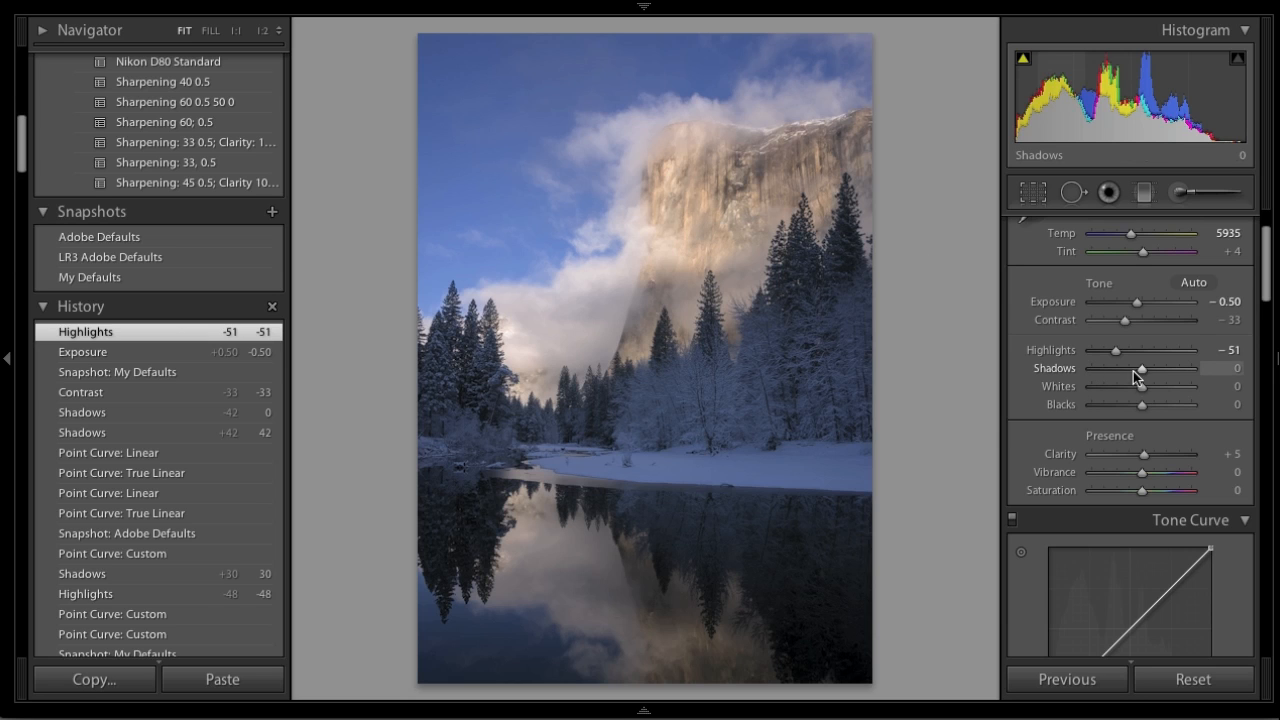
{"action": "left_click_drag", "start_coordinate": [1144, 369], "coordinate": [1158, 359]}
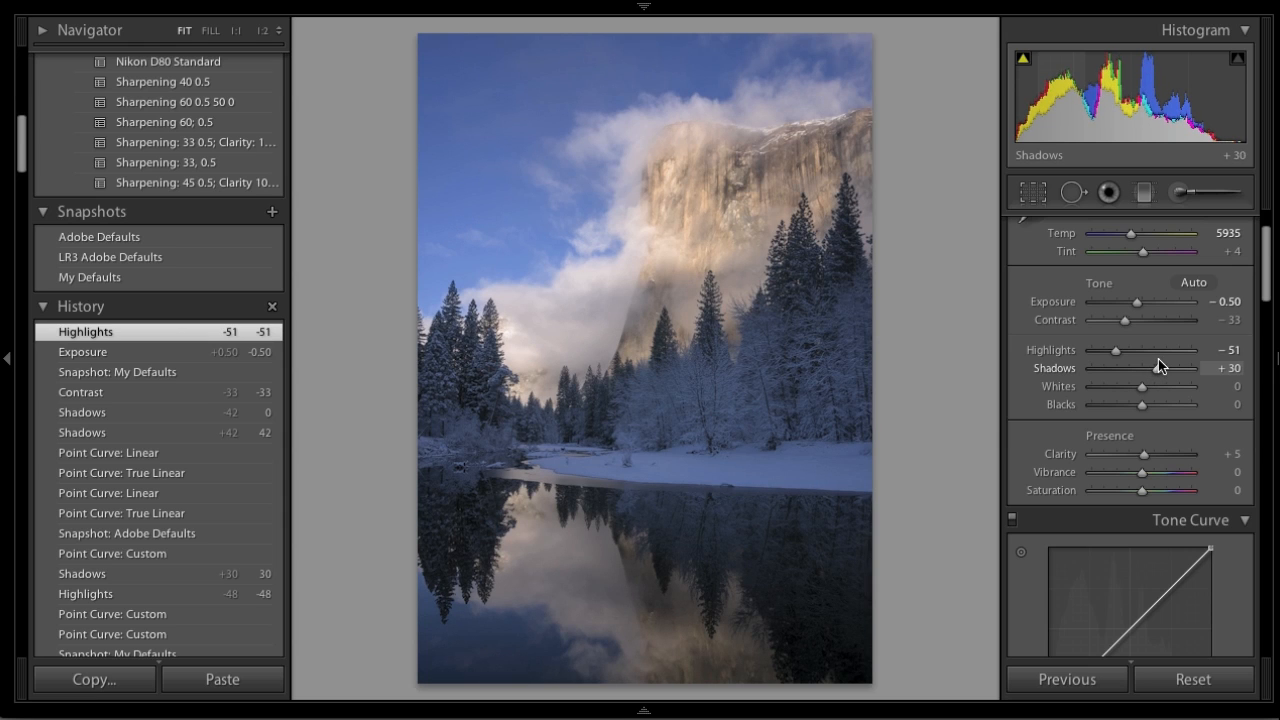
{"action": "left_click_drag", "start_coordinate": [1158, 359], "coordinate": [1158, 359]}
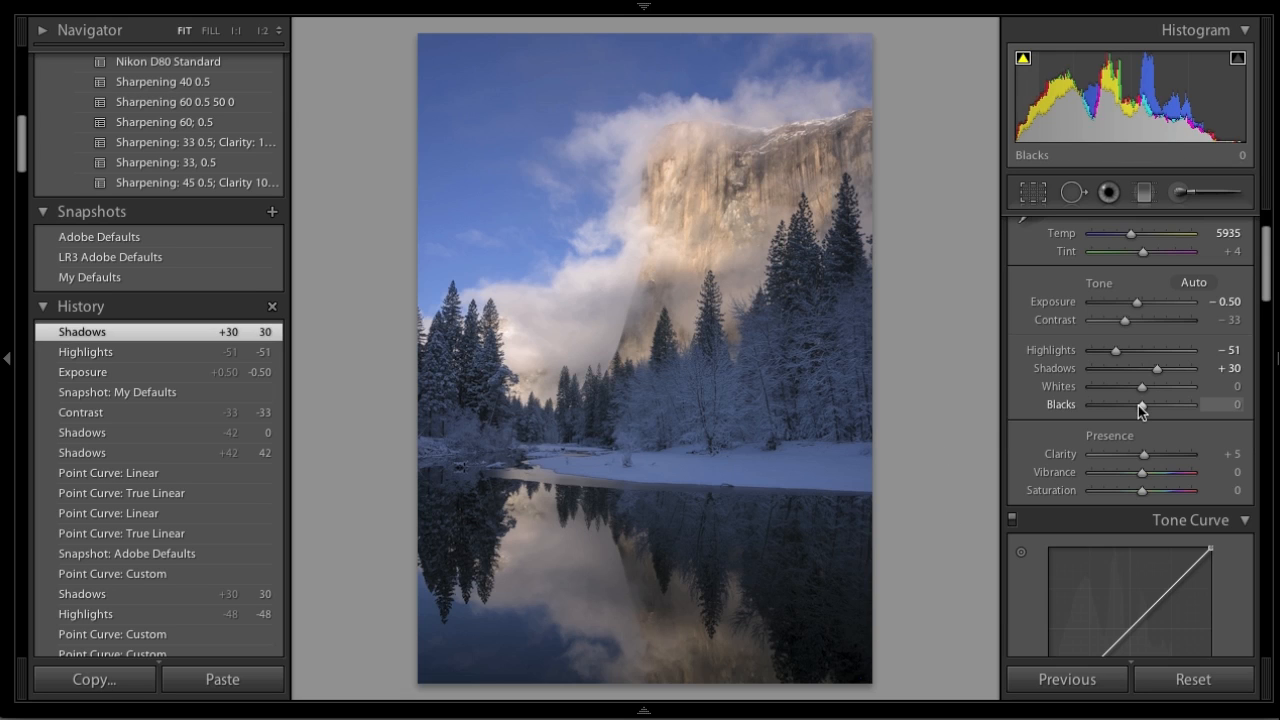
Set Blacks to -8 while checking clipping, then set Contrast to -21 and Exposure to -0.45.
{"action": "left_click_drag", "start_coordinate": [1140, 405], "coordinate": [1134, 408]}
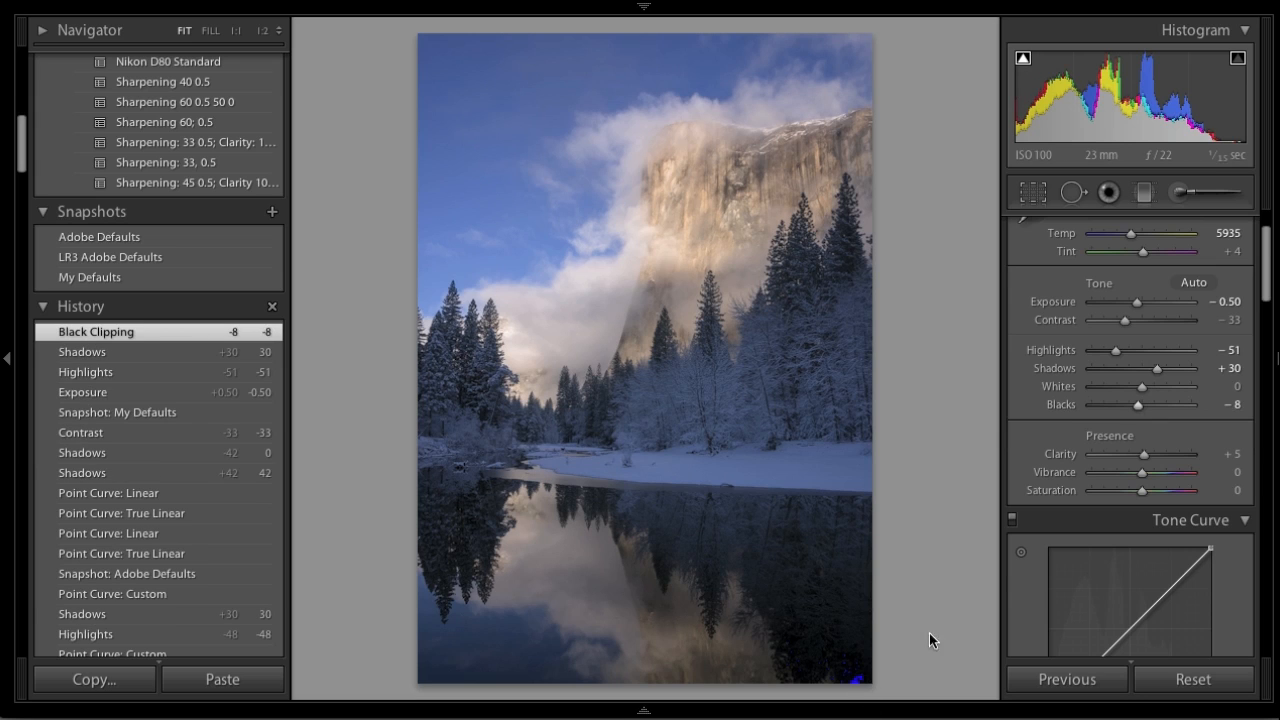
{"action": "key", "text": "j"}
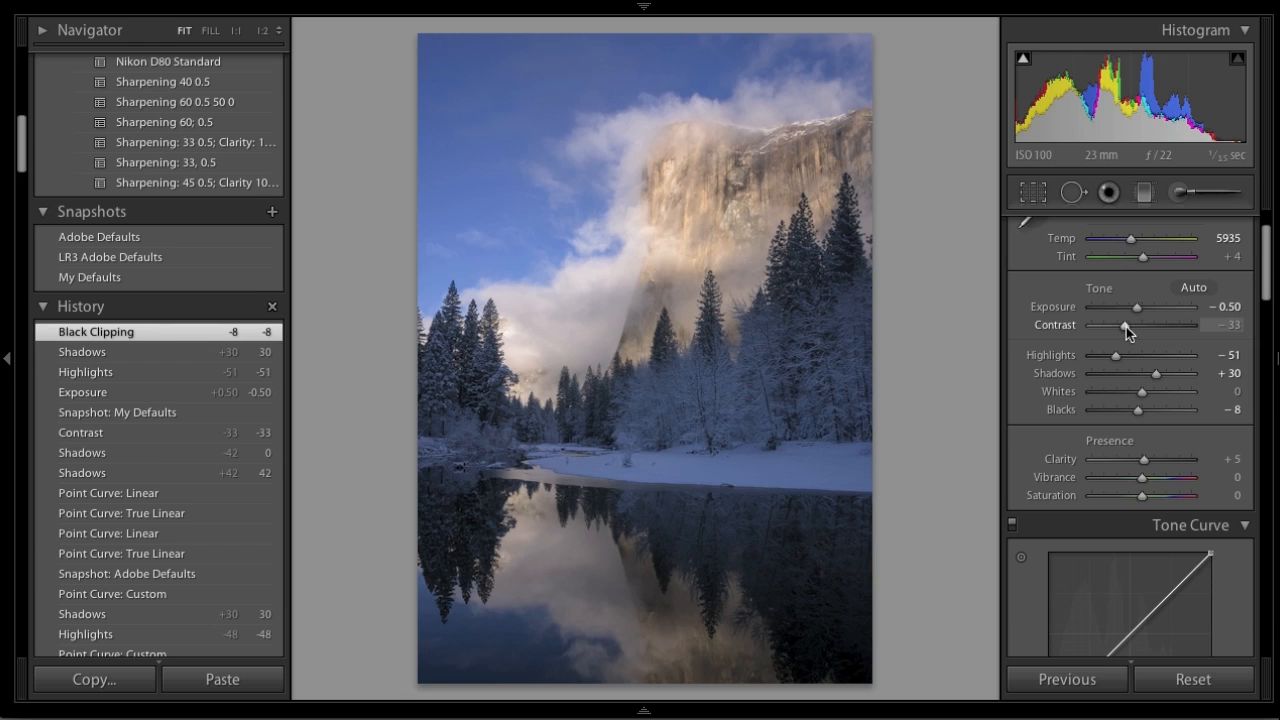
{"action": "left_click_drag", "start_coordinate": [1126, 327], "coordinate": [1131, 323]}
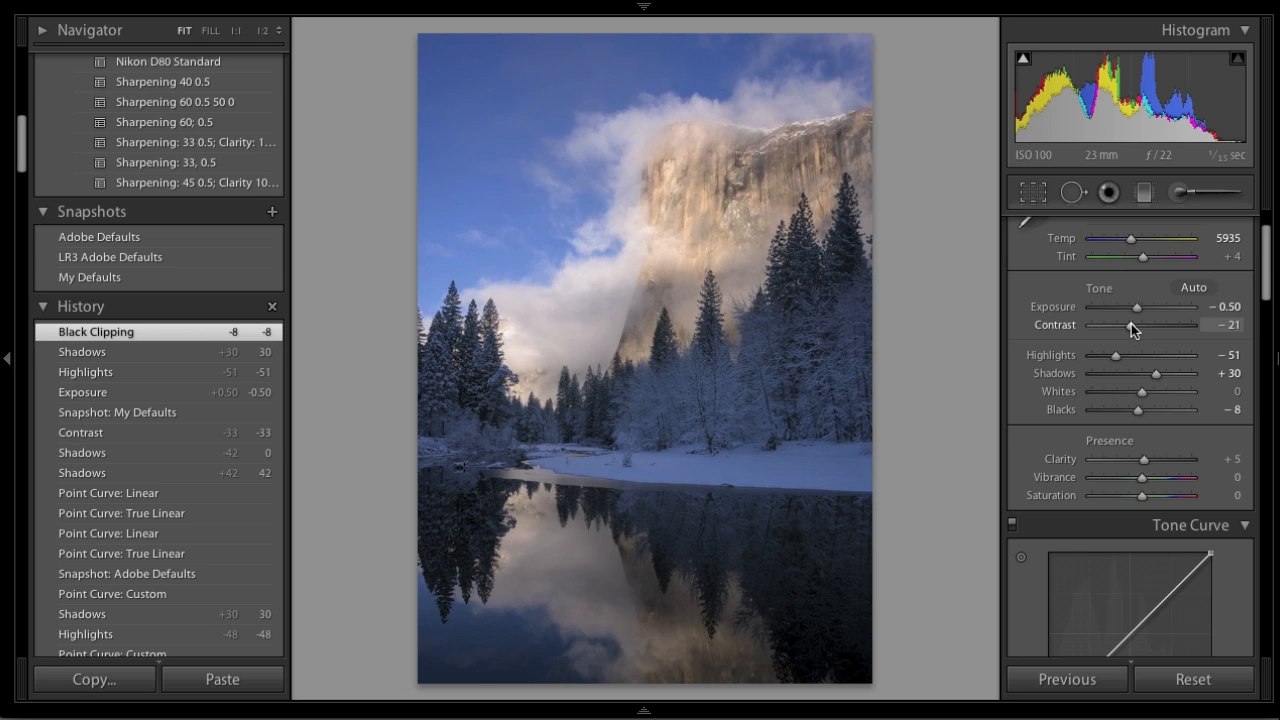
{"action": "left_click_drag", "start_coordinate": [1130, 321], "coordinate": [1131, 321]}
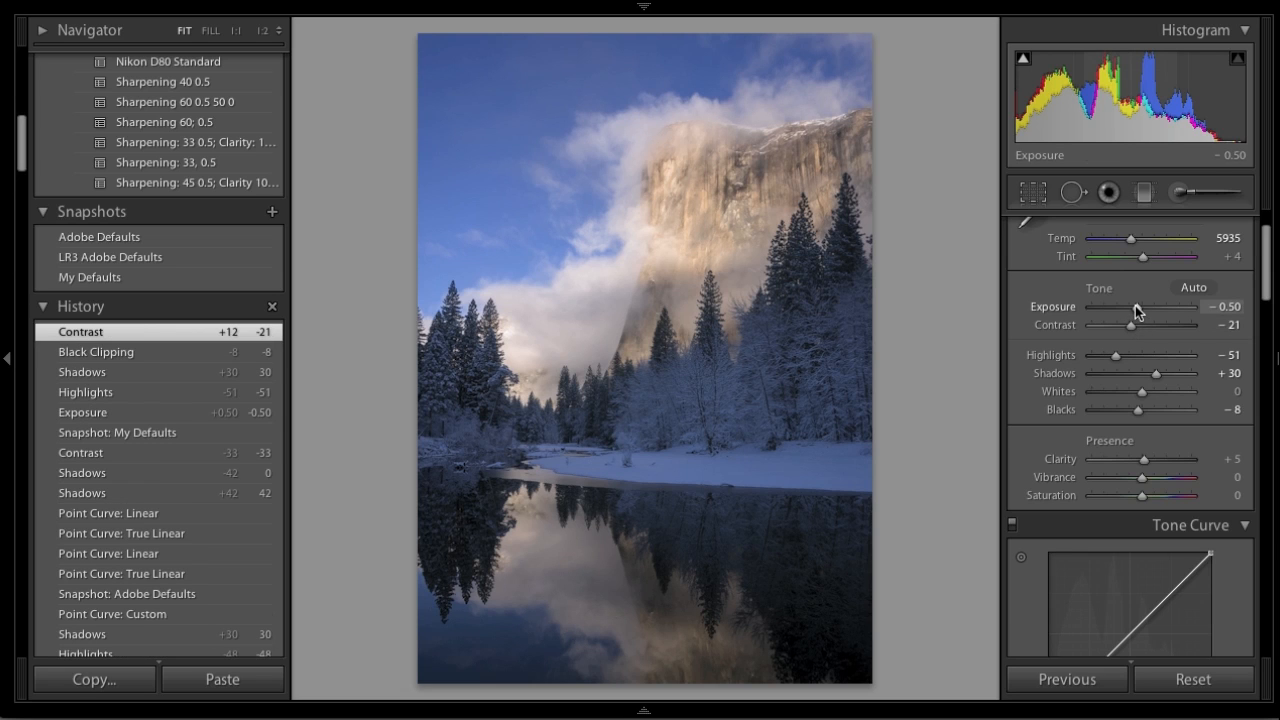
{"action": "left_click_drag", "start_coordinate": [1137, 311], "coordinate": [1137, 313]}
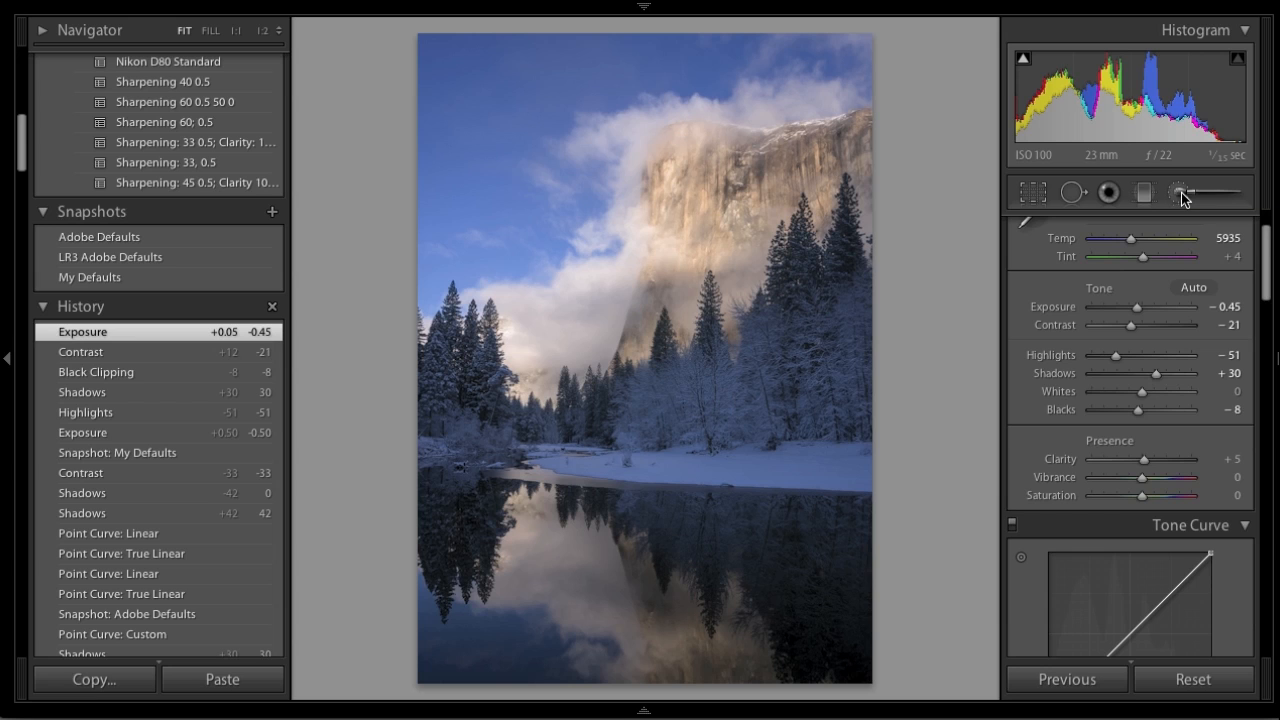
Restore the My Defaults snapshot and brighten the point curve with a raised highlight point and a shadow point near 25.5 / 28.2 %.
{"action": "left_click", "coordinate": [134, 285]}
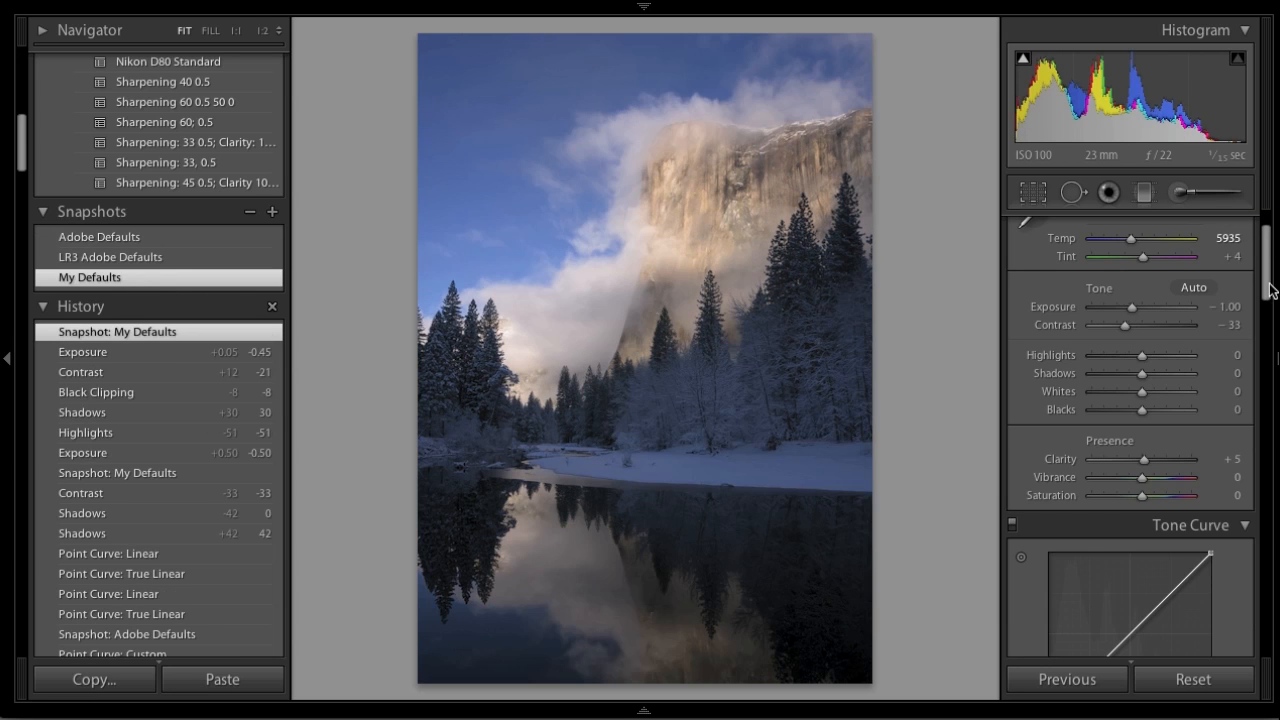
{"action": "scroll", "coordinate": [1200, 332], "scroll_direction": "down", "scroll_amount": 1}
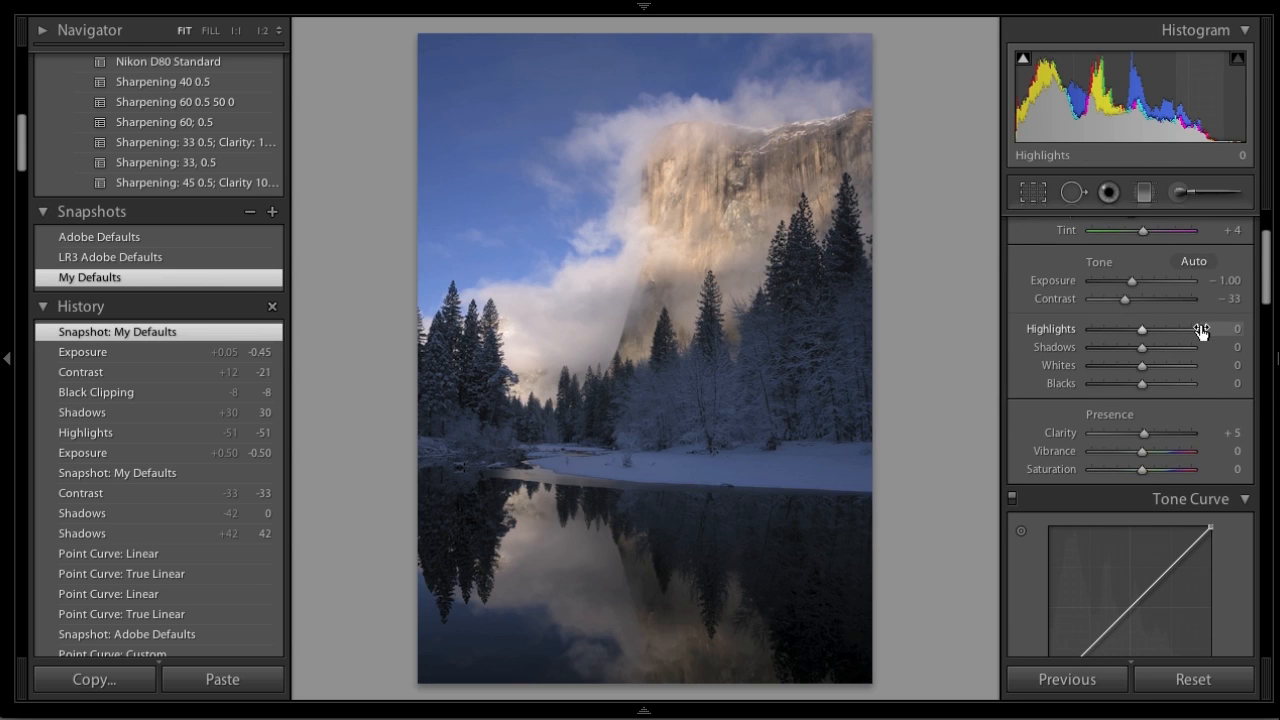
{"action": "scroll", "coordinate": [1161, 375], "scroll_direction": "down", "scroll_amount": 3}
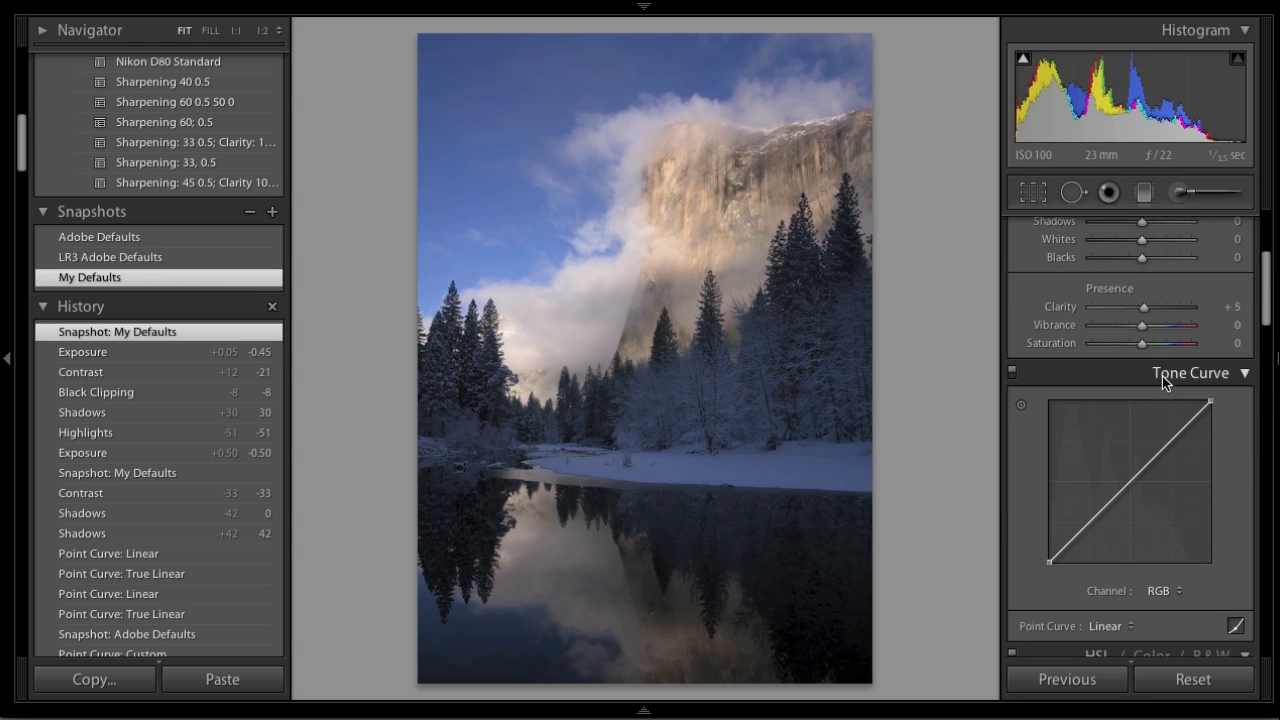
{"action": "left_click_drag", "start_coordinate": [1169, 444], "coordinate": [1167, 437]}
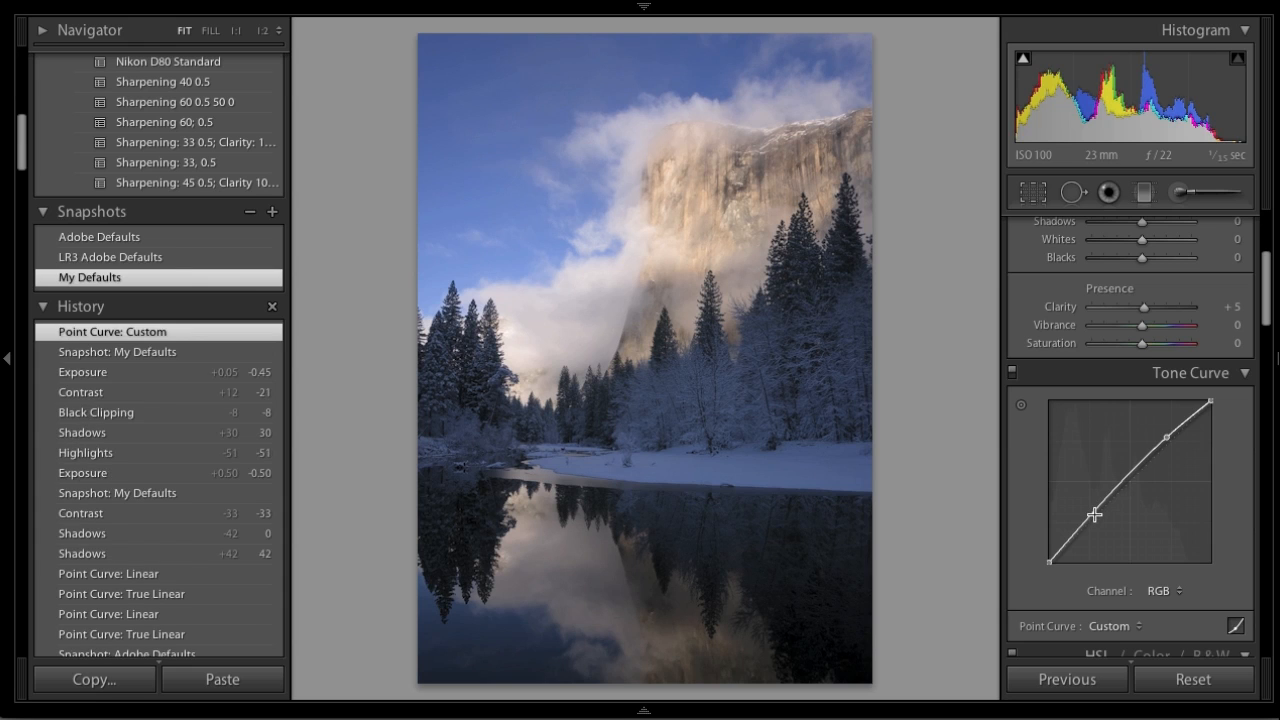
{"action": "left_click_drag", "start_coordinate": [1089, 518], "coordinate": [1090, 517]}
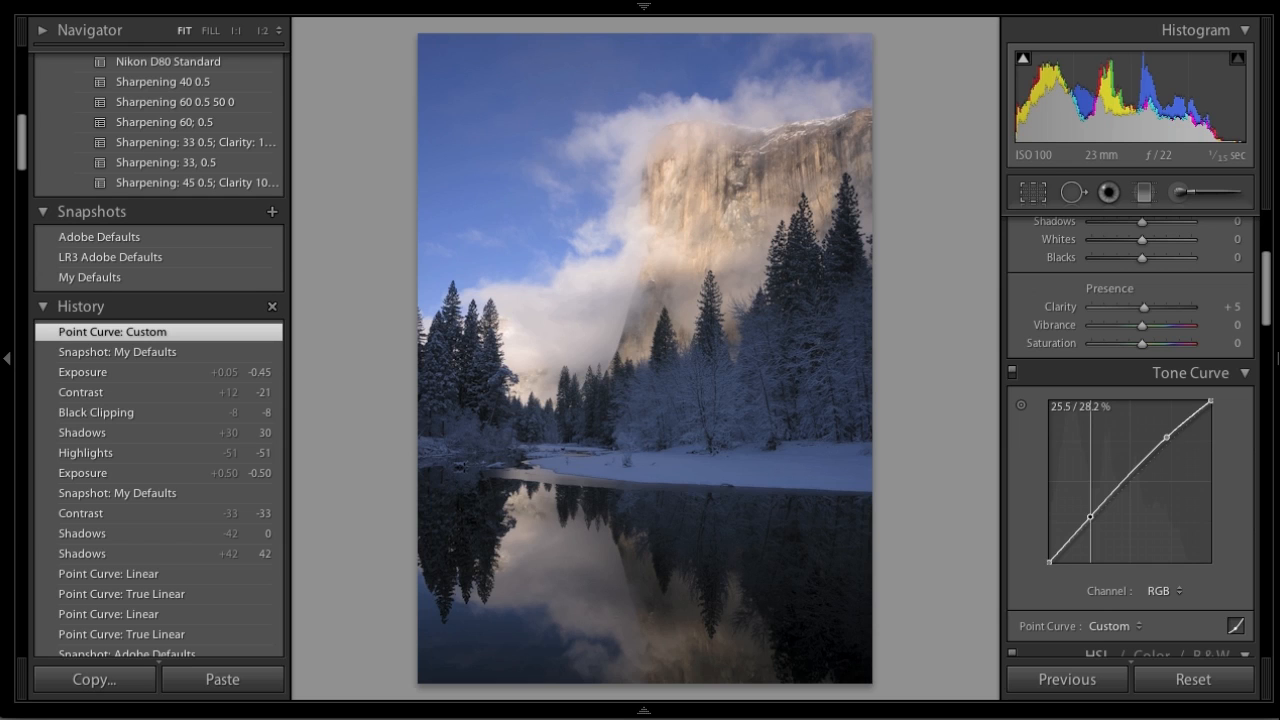
{"action": "left_click_drag", "start_coordinate": [1090, 517], "coordinate": [1090, 517]}
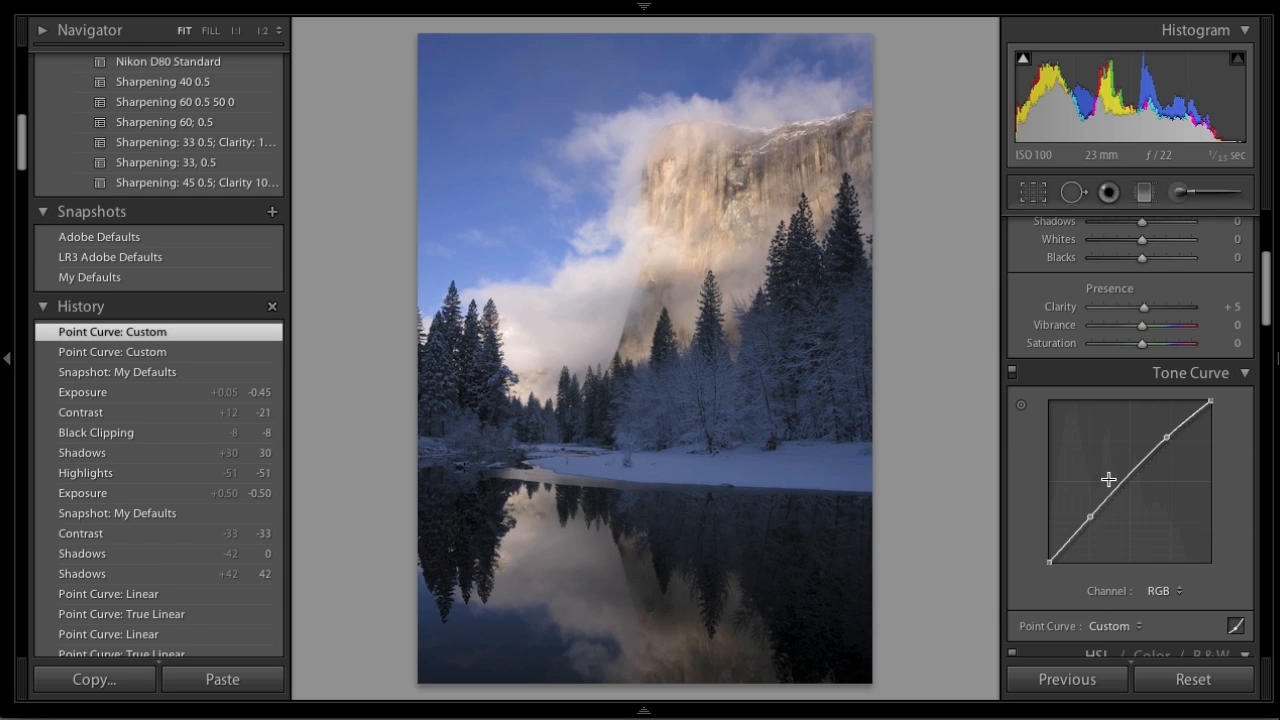
Set Highlights to -44 and Shadows to +31.
{"action": "scroll", "coordinate": [1109, 478], "scroll_direction": "up", "scroll_amount": 3}
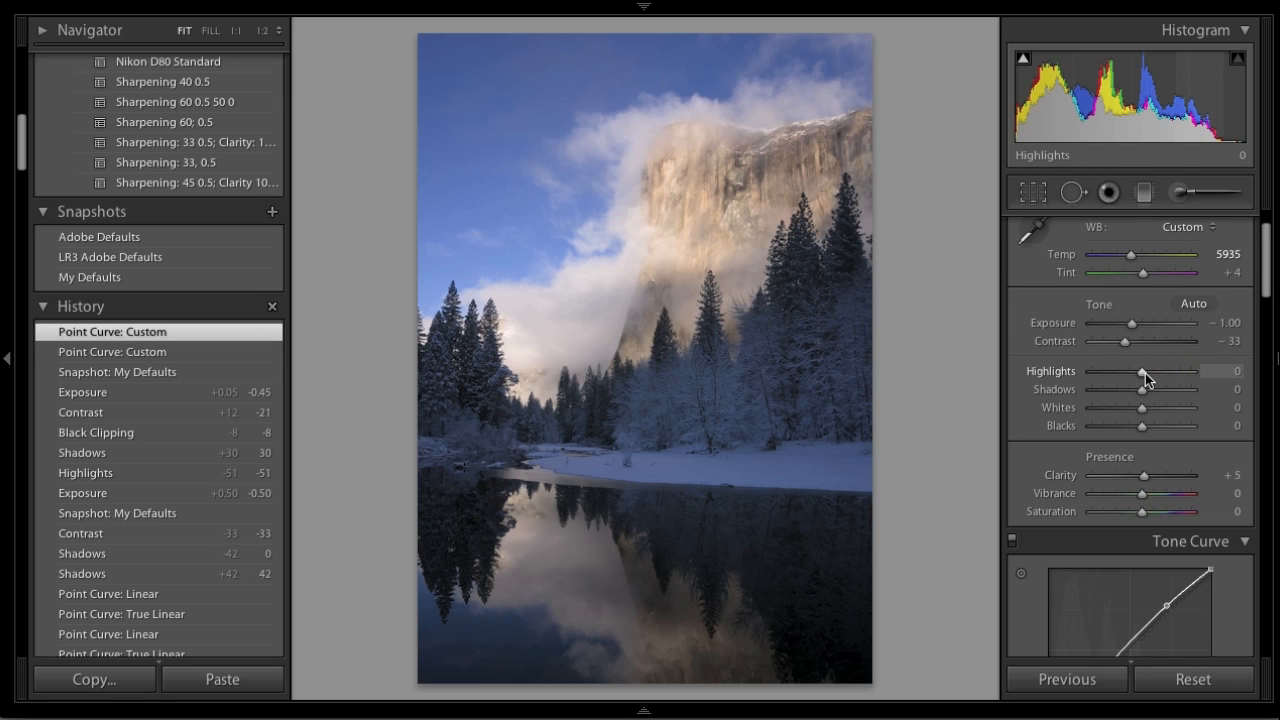
{"action": "left_click_drag", "start_coordinate": [1145, 373], "coordinate": [1122, 376]}
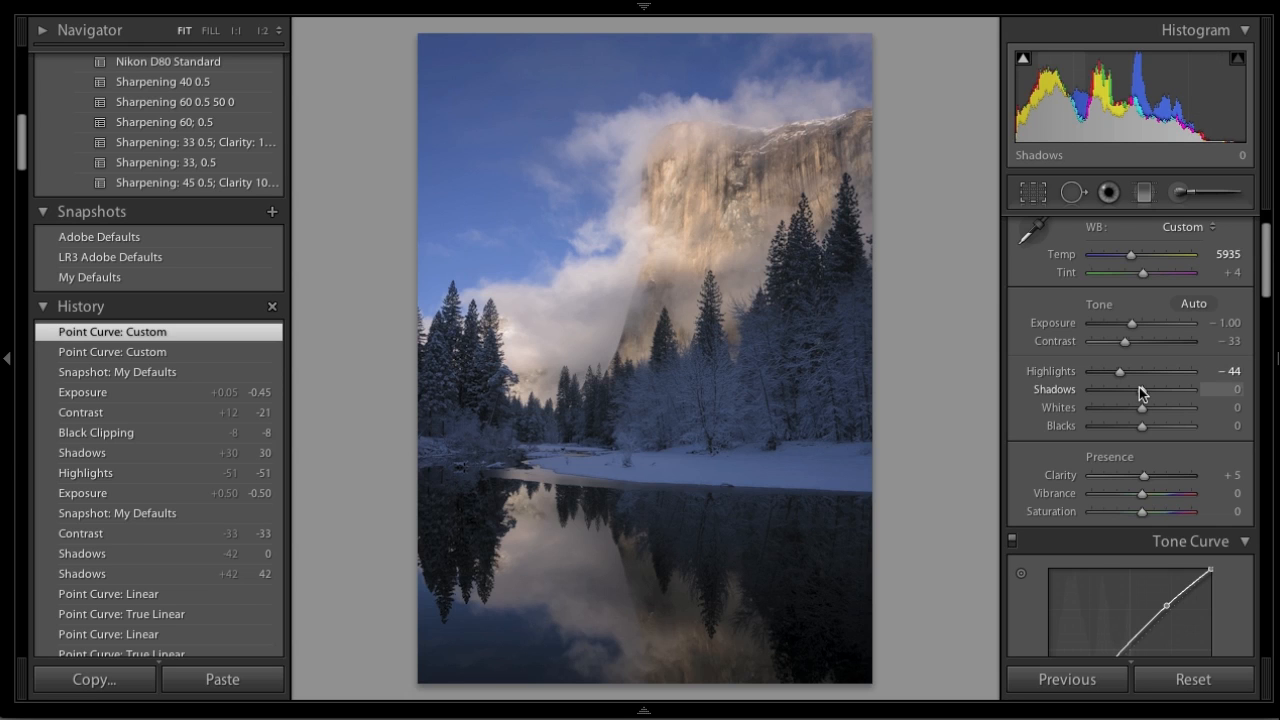
{"action": "left_click_drag", "start_coordinate": [1140, 389], "coordinate": [1154, 388]}
Move the point curve's black point slightly inward along the bottom edge and raise the highlight point a little further.
{"action": "scroll", "coordinate": [1168, 372], "scroll_direction": "down", "scroll_amount": 1}
{"action": "scroll", "coordinate": [1170, 370], "scroll_direction": "down", "scroll_amount": 3}
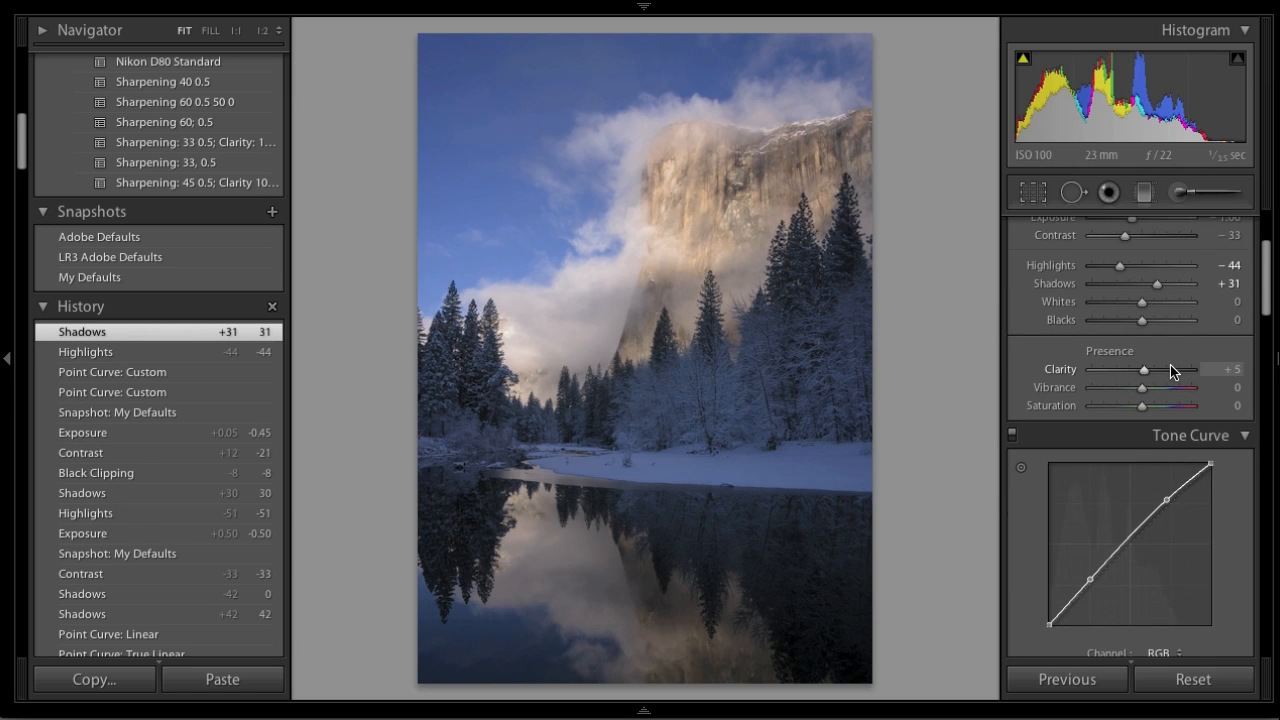
{"action": "left_click_drag", "start_coordinate": [1051, 622], "coordinate": [1050, 625]}
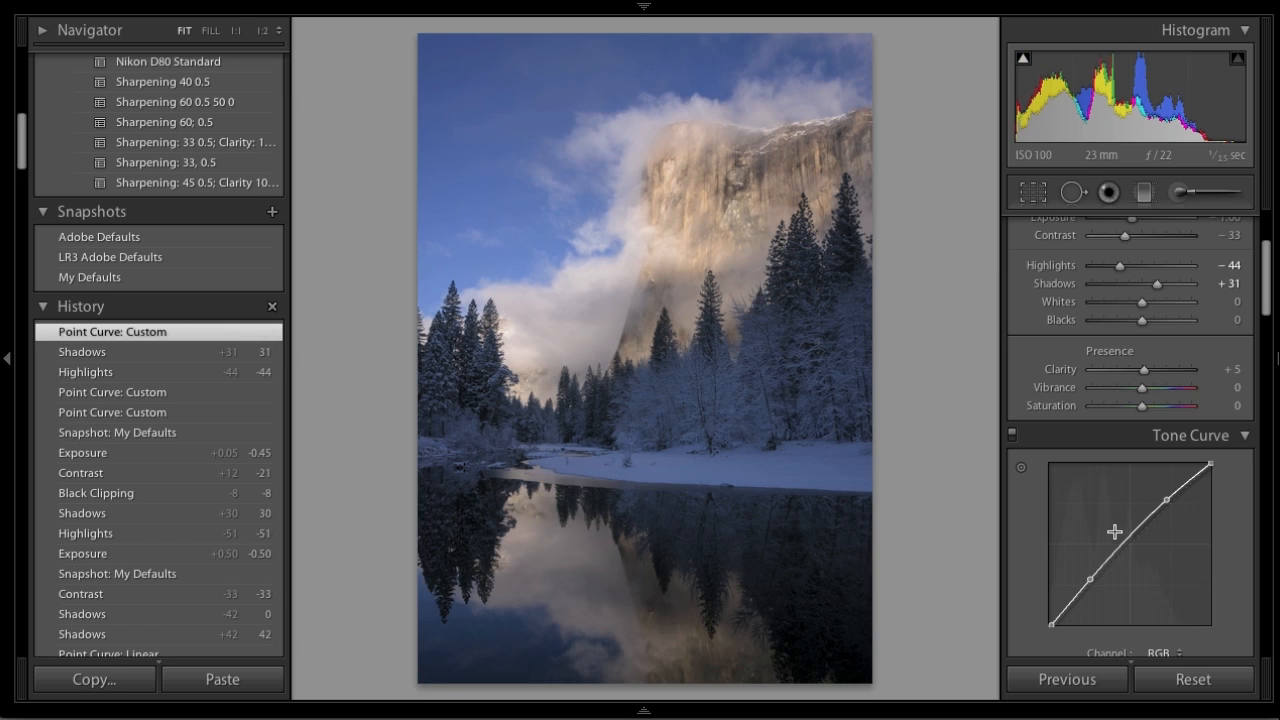
{"action": "left_click_drag", "start_coordinate": [1167, 501], "coordinate": [1164, 497]}
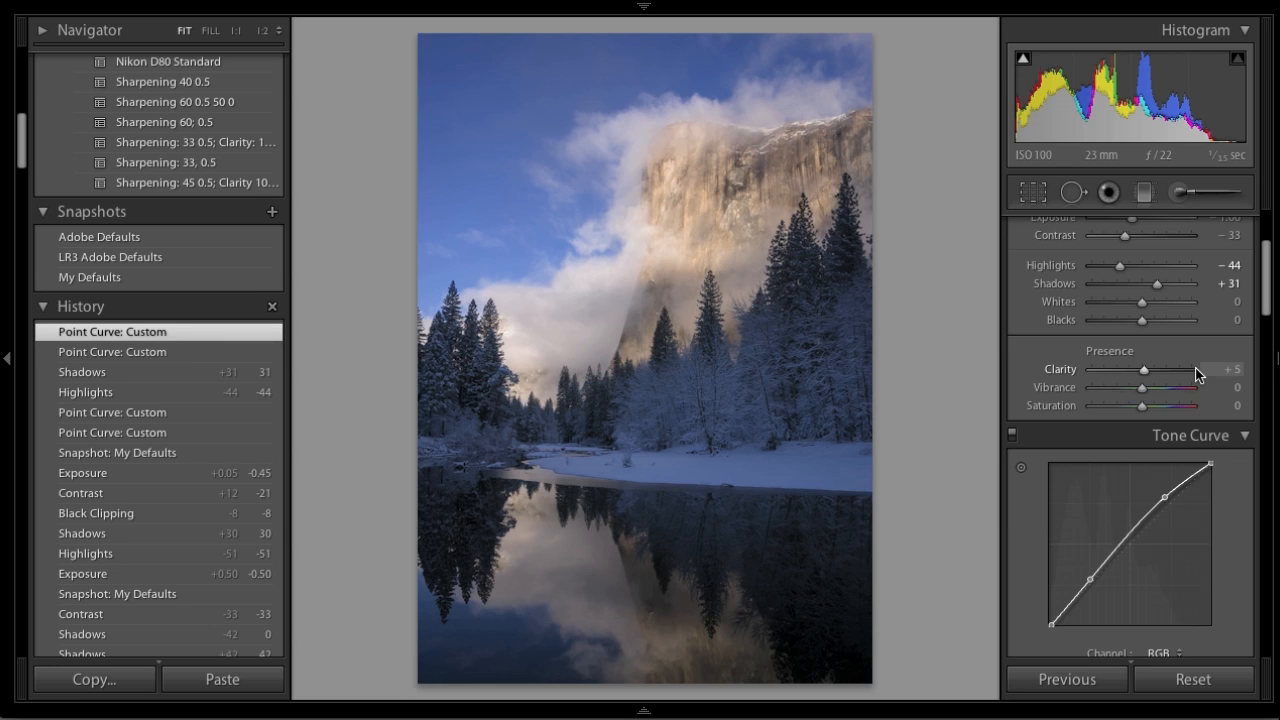
{"action": "scroll", "coordinate": [1197, 374], "scroll_direction": "up", "scroll_amount": 3}
{"action": "scroll", "coordinate": [1197, 374], "scroll_direction": "down", "scroll_amount": 8}
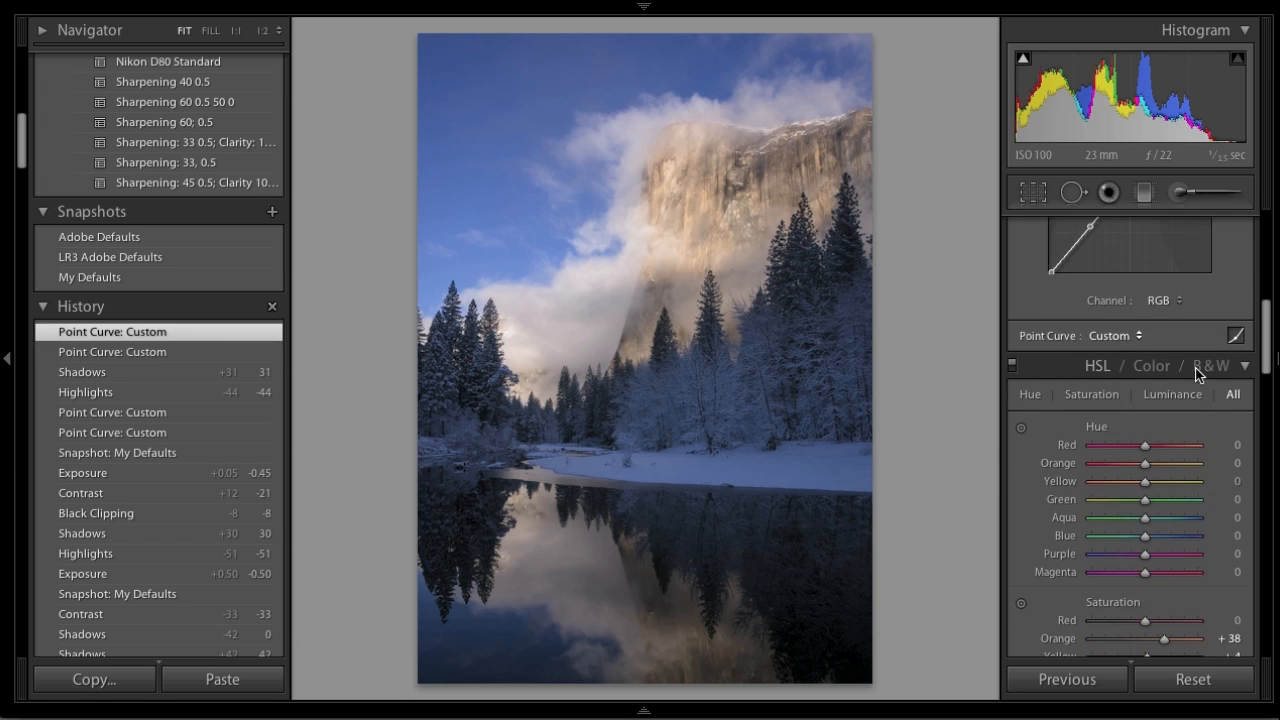
{"action": "scroll", "coordinate": [1197, 374], "scroll_direction": "down", "scroll_amount": 6}
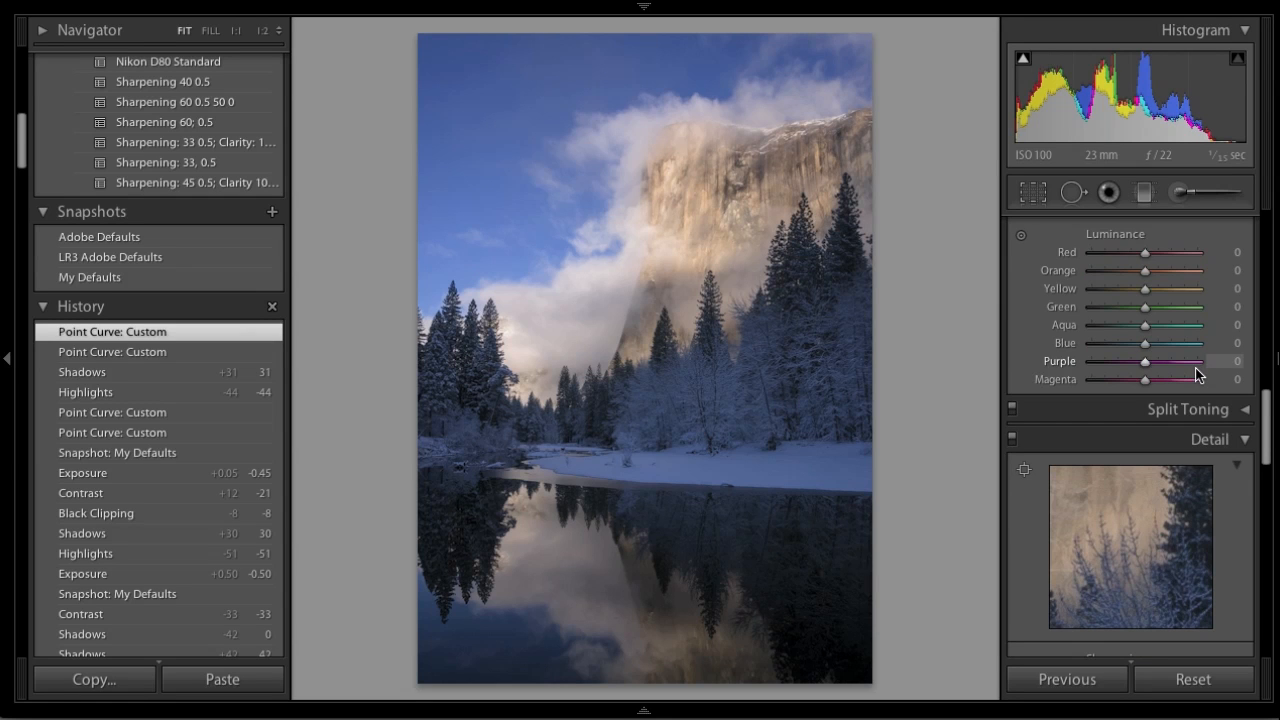
{"action": "scroll", "coordinate": [1197, 374], "scroll_direction": "up", "scroll_amount": 12}
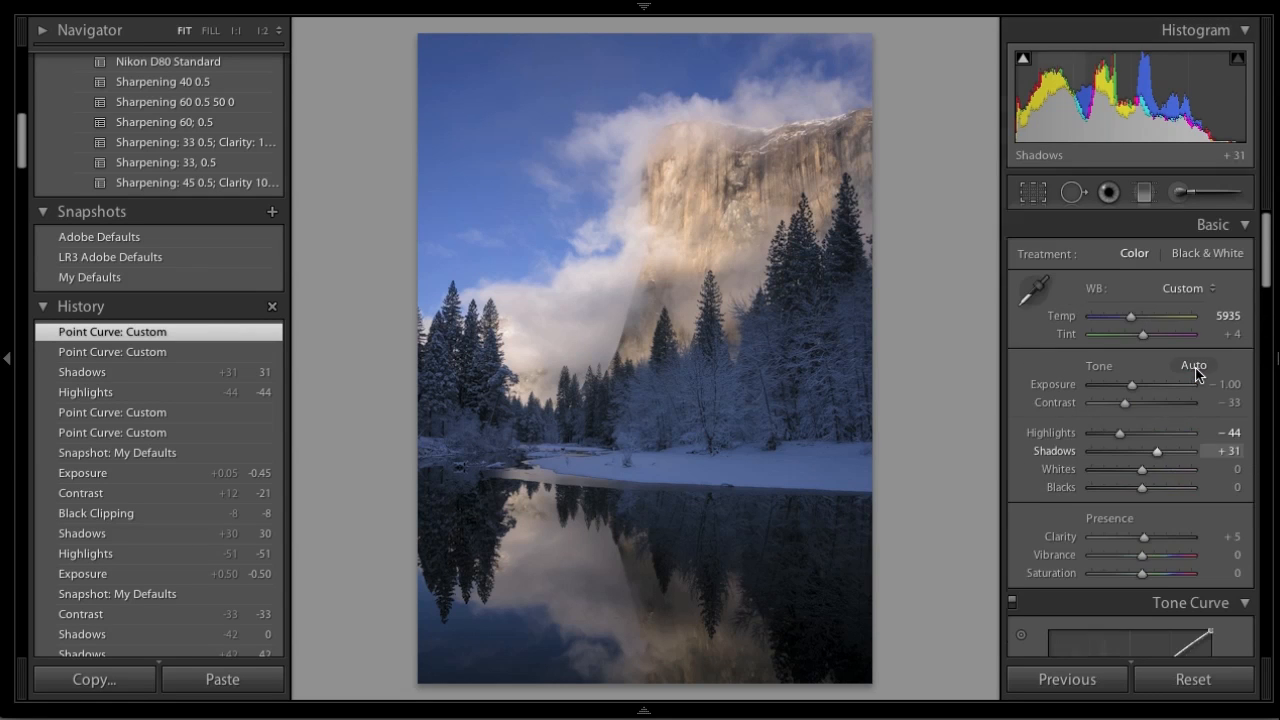